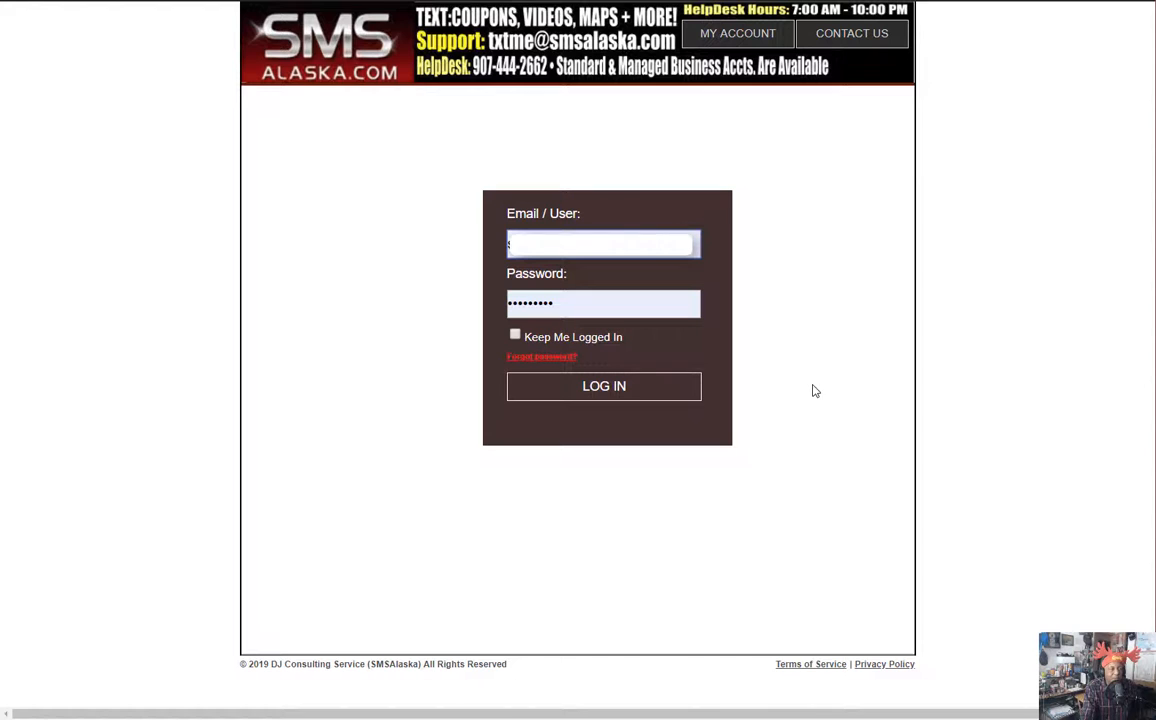
# Log in with the prefilled credentials and dismiss the getting-started tutorial video.
pyautogui.click(600, 388)
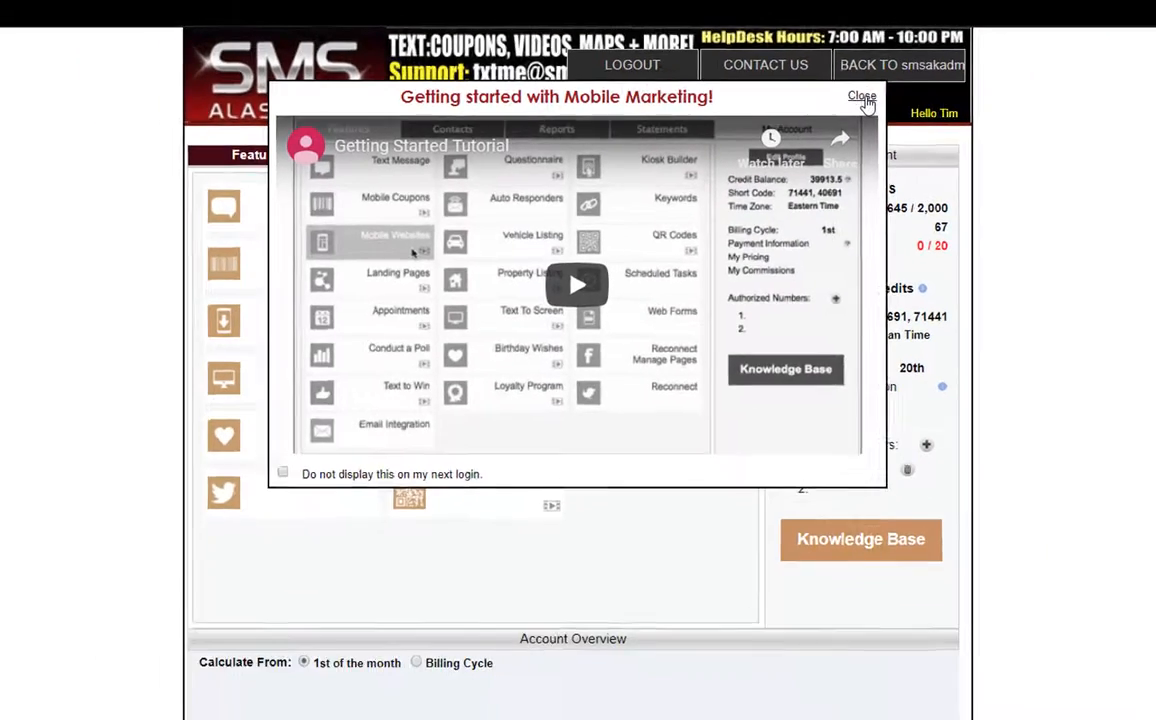
pyautogui.click(862, 97)
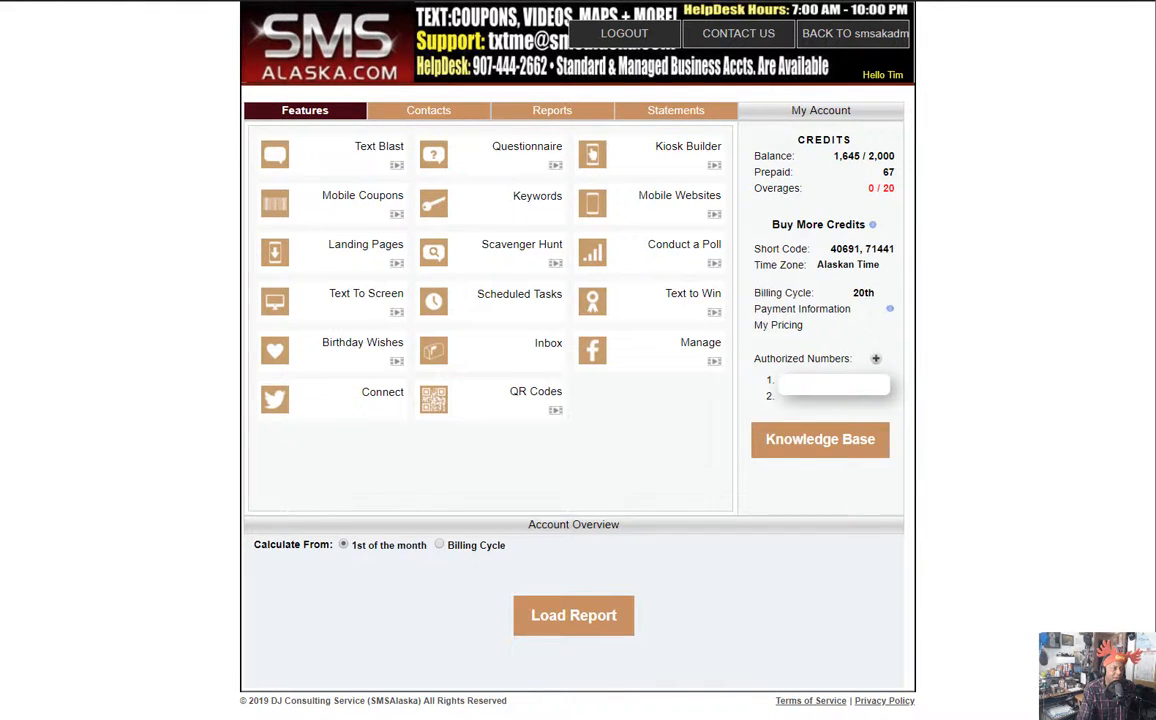
pyautogui.click(700, 1)
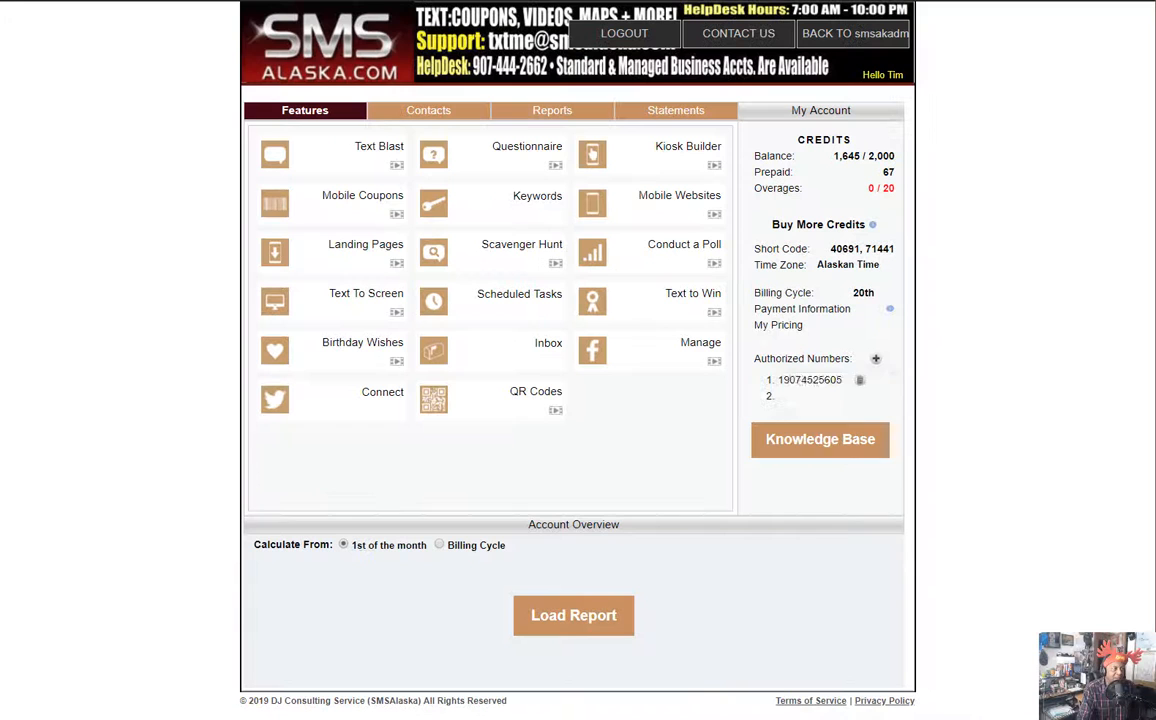
# Open the Keywords feature and check the availability of the custom keyword pizza on short code 71441-US.
pyautogui.click(539, 199)
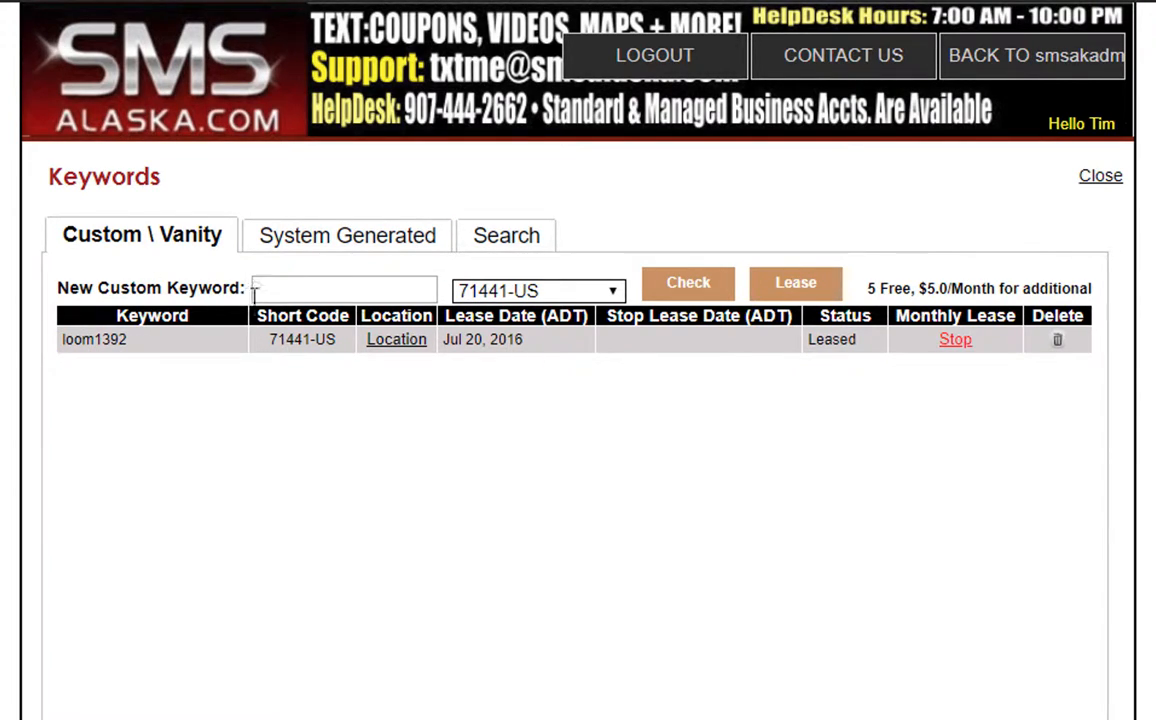
pyautogui.click(329, 291)
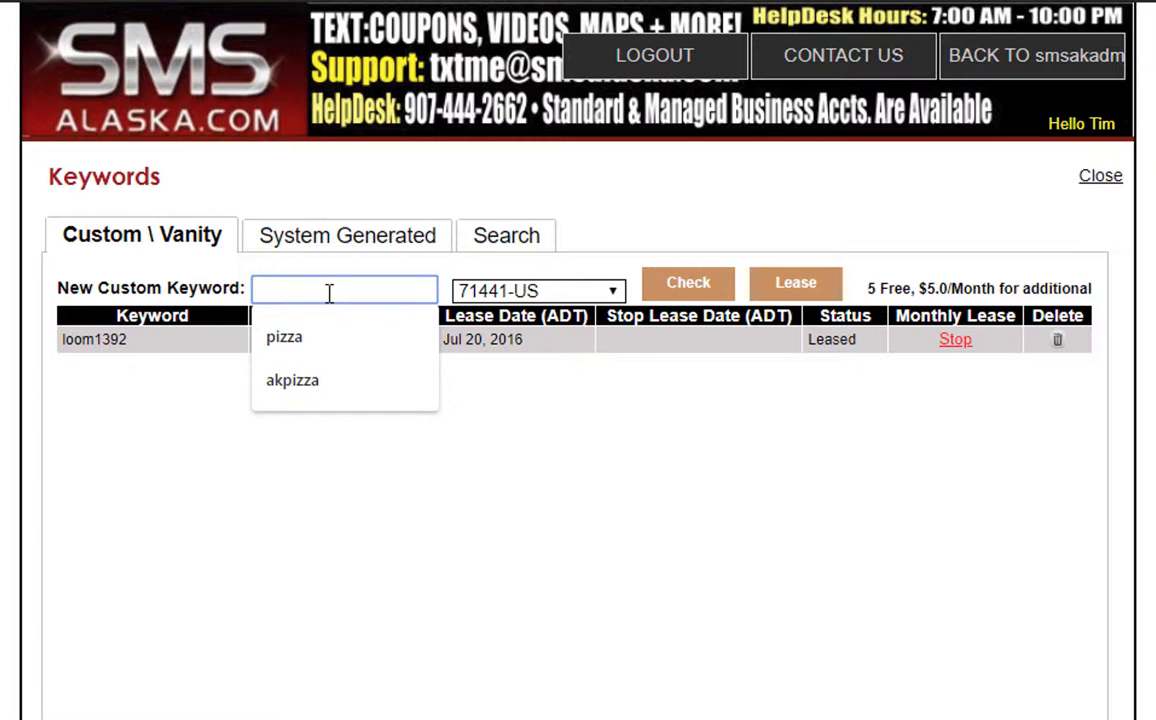
pyautogui.click(322, 338)
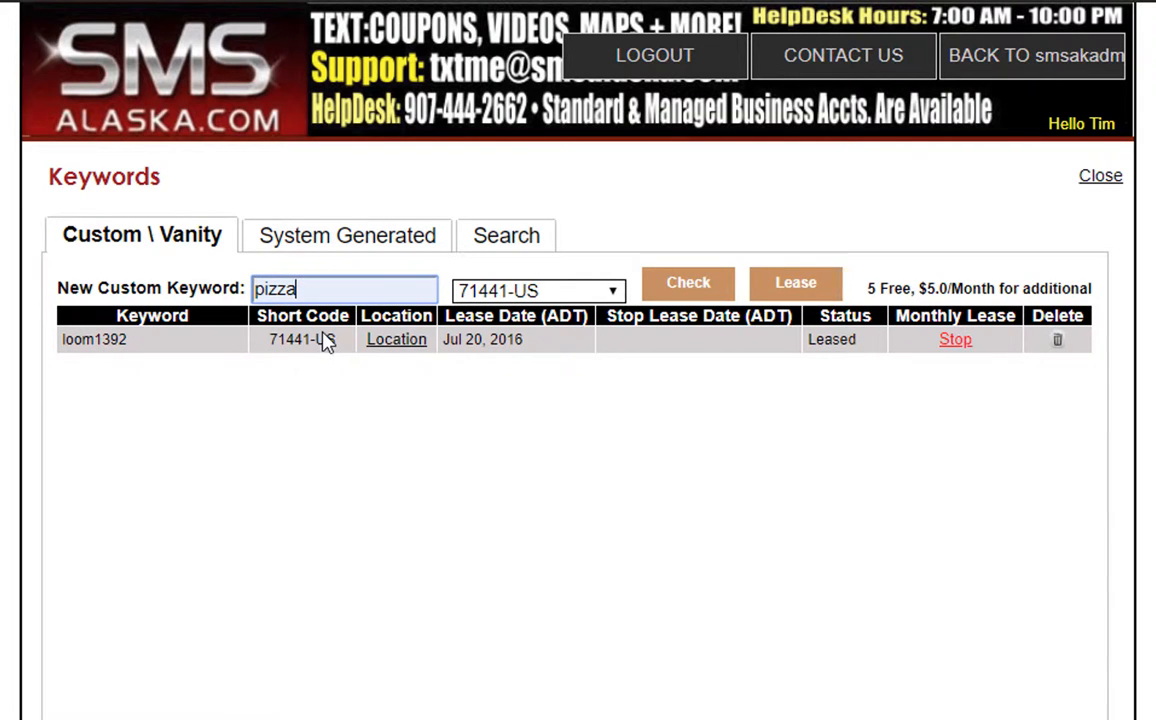
pyautogui.click(686, 286)
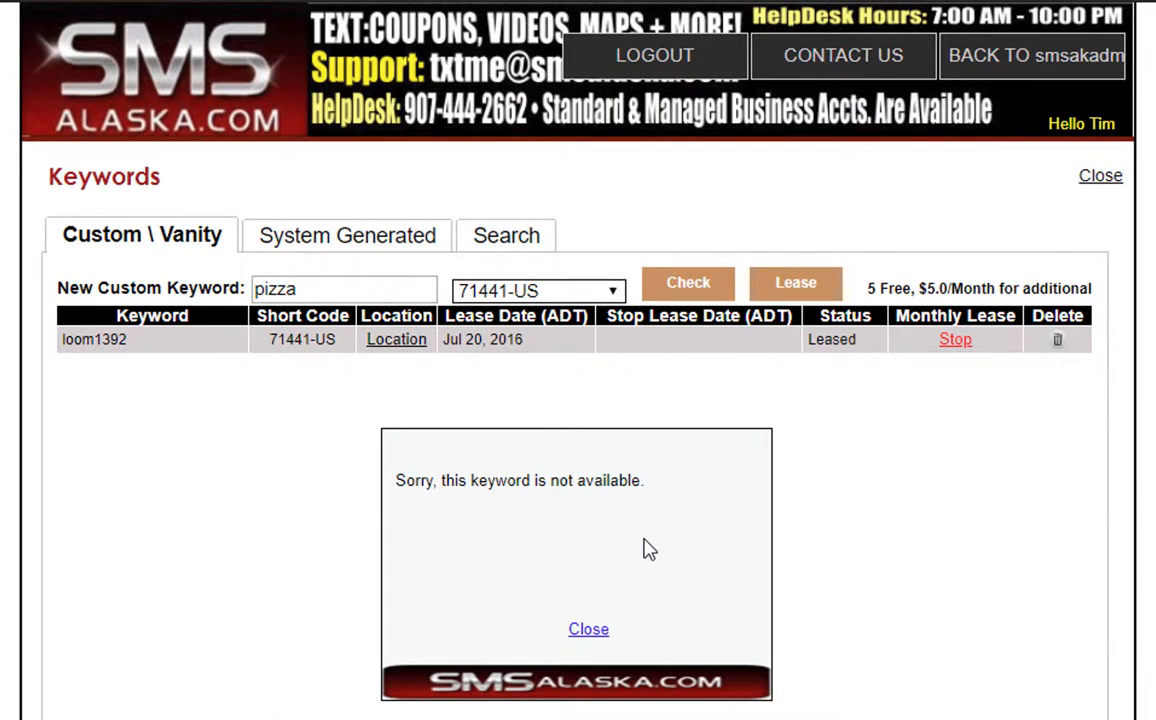
pyautogui.click(588, 630)
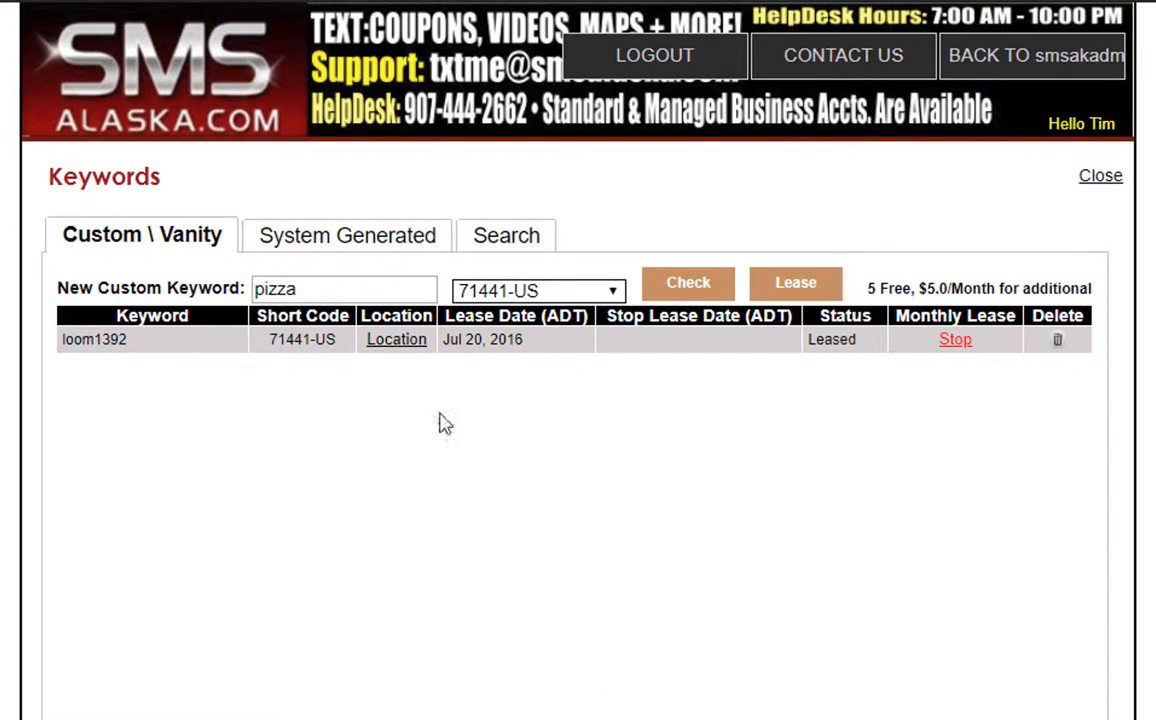
# Change the custom keyword to akpizza, check its availability, and lease it on short code 71441-US.
pyautogui.click(375, 288)
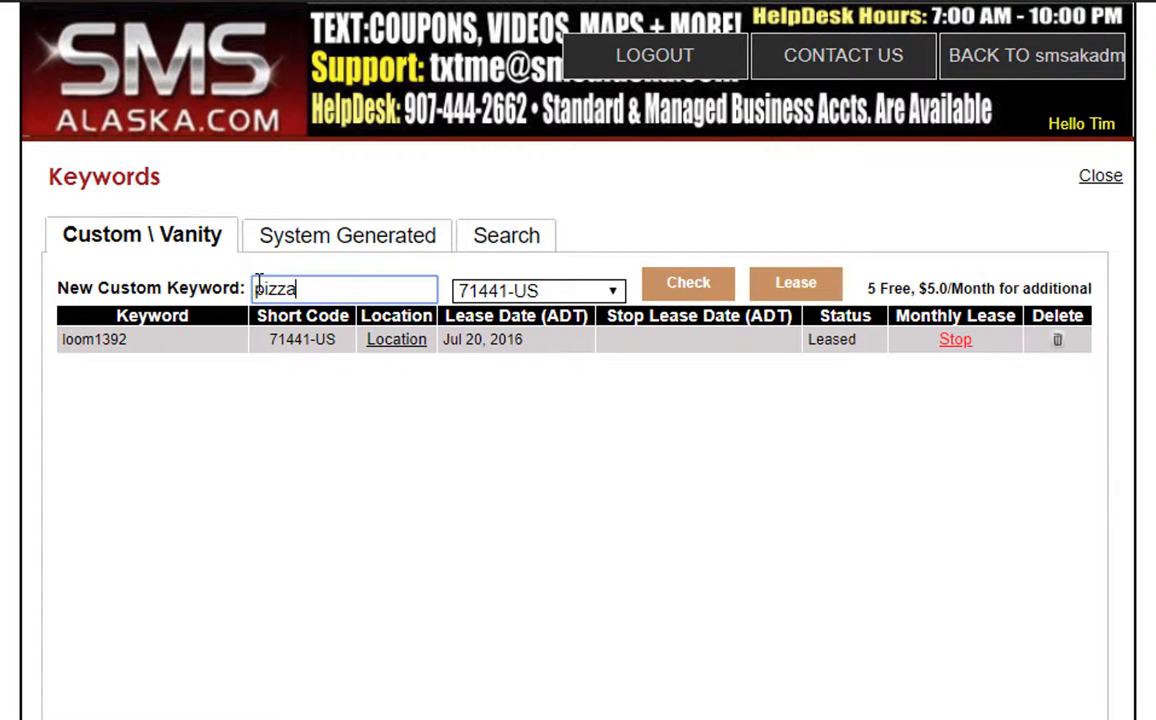
pyautogui.write('ak')
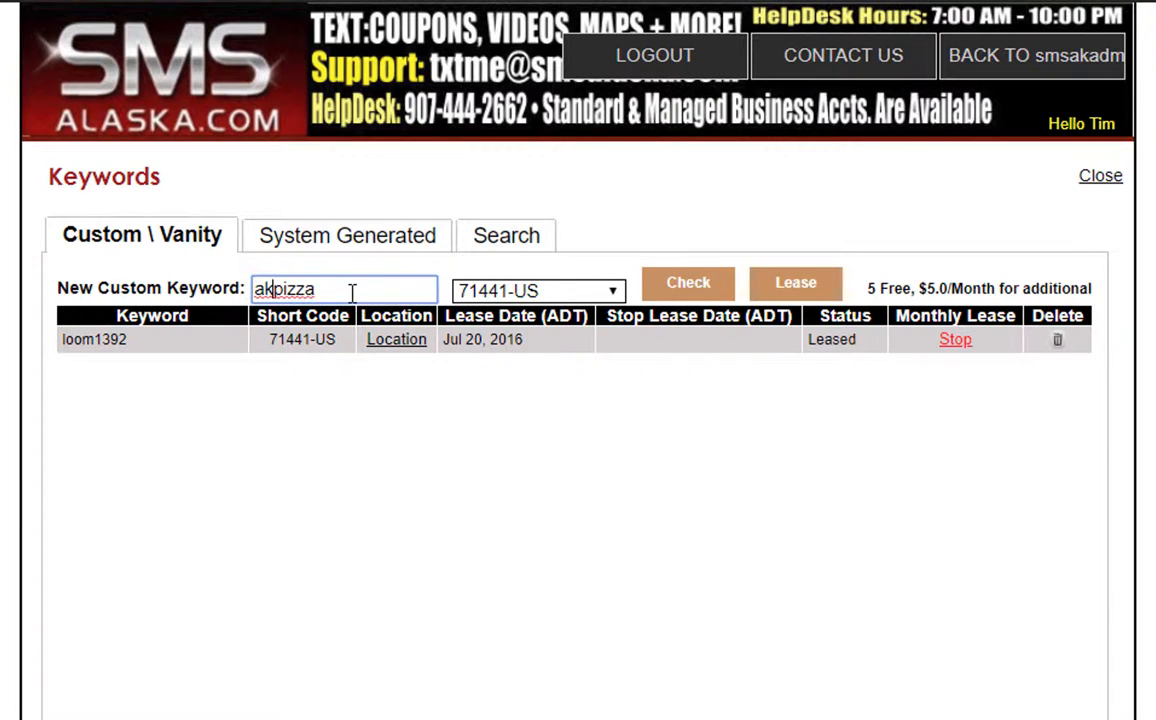
pyautogui.click(690, 287)
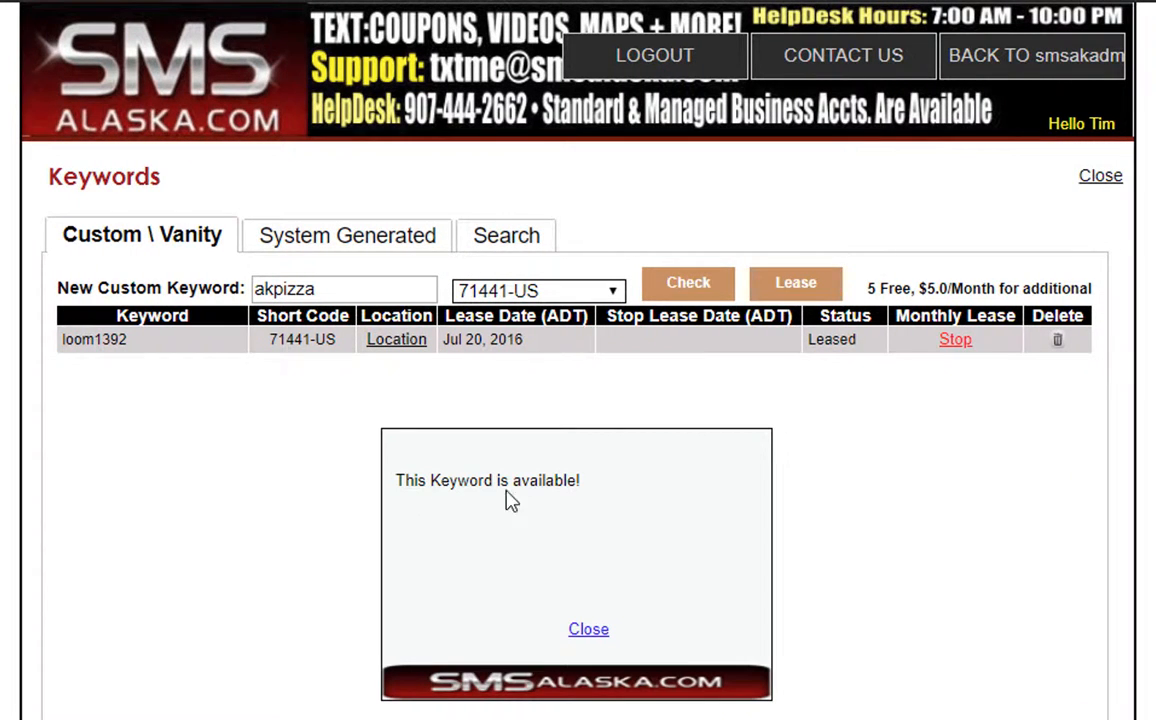
pyautogui.click(596, 629)
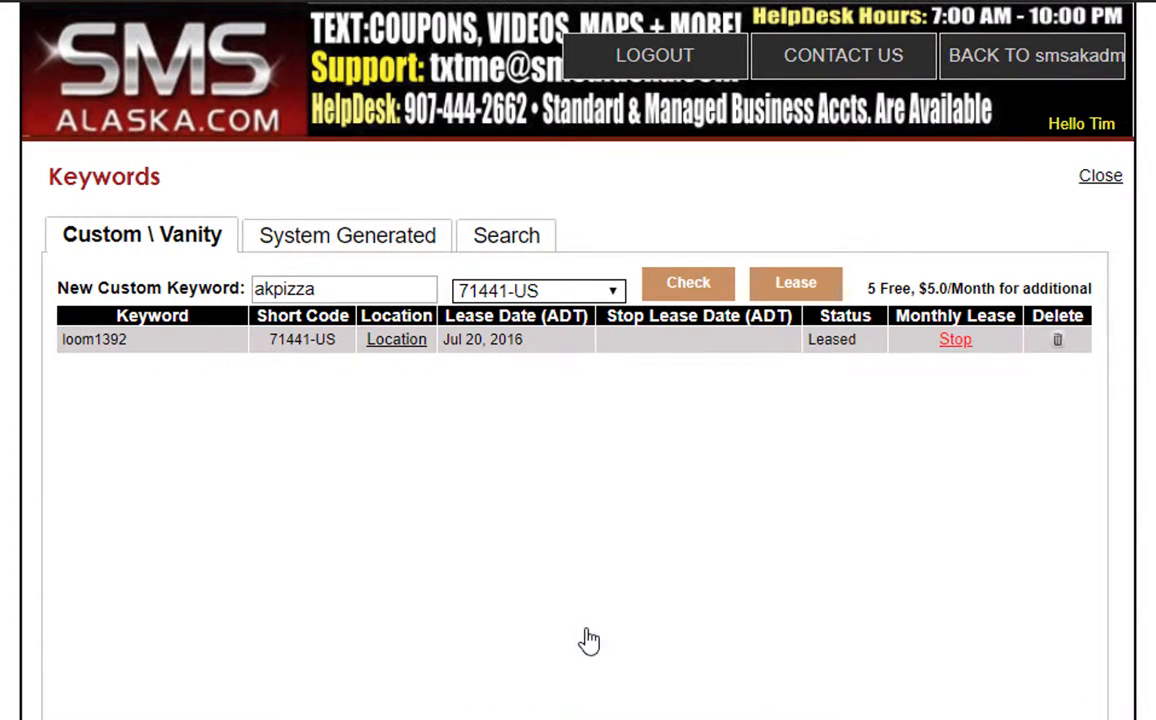
pyautogui.click(796, 285)
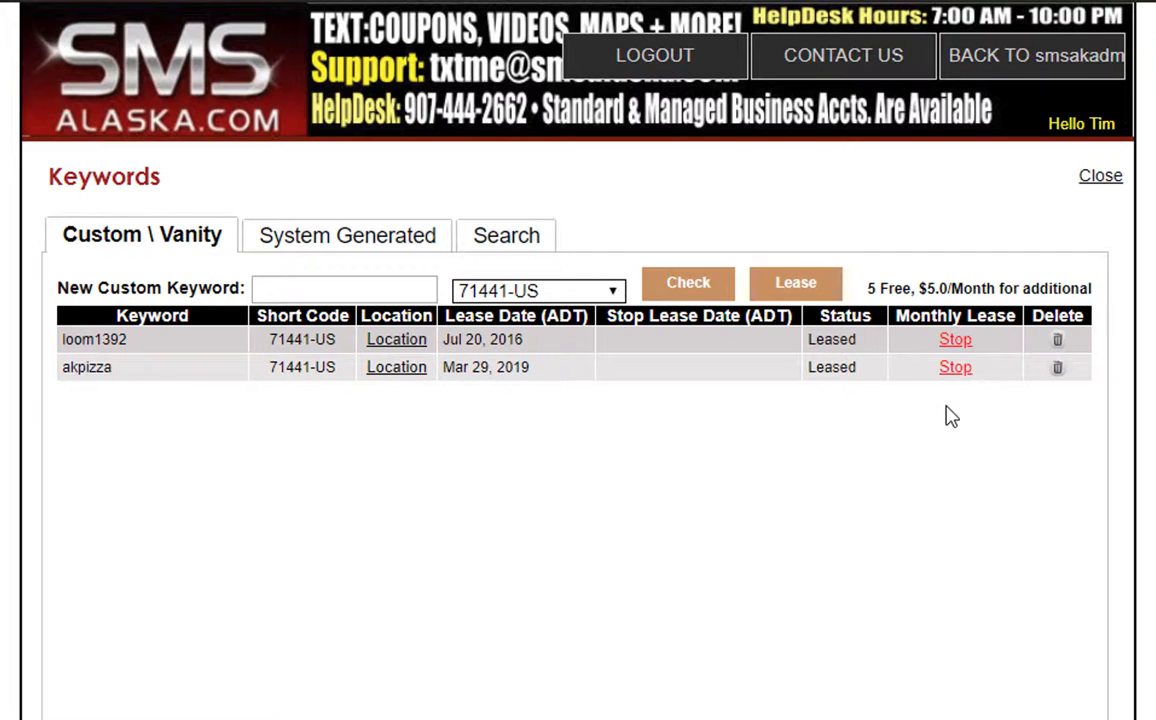
# Look up the connected locations of the custom keywords akpizza and loom1392.
pyautogui.click(400, 371)
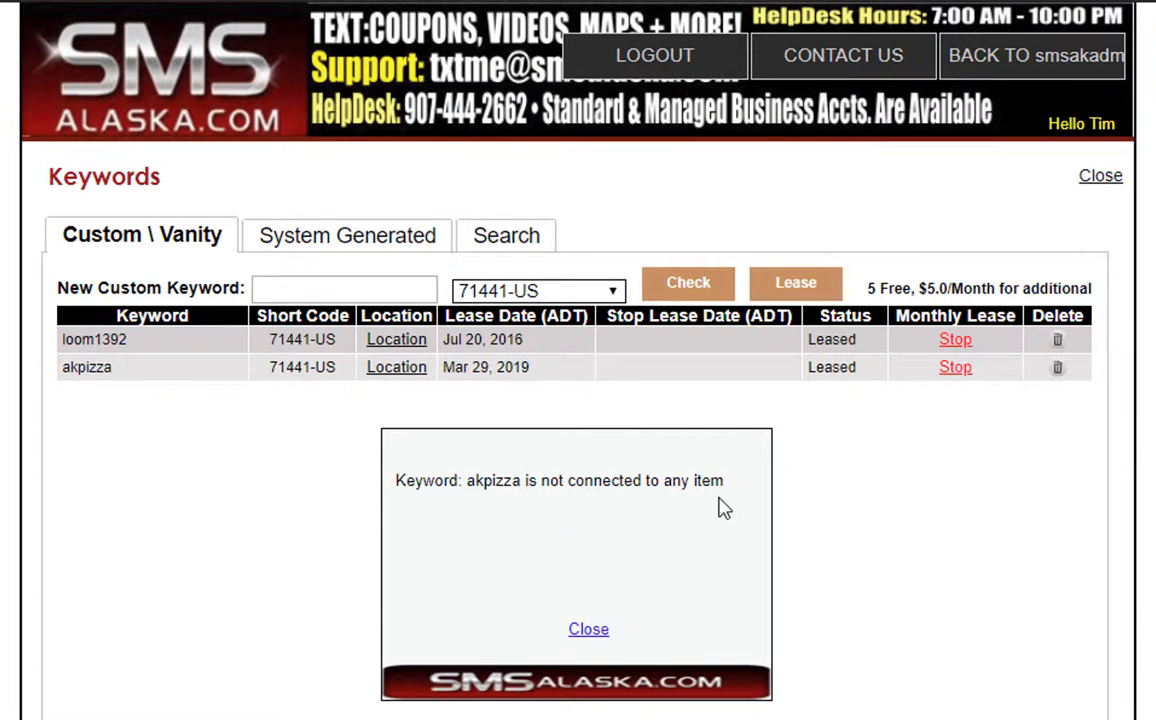
pyautogui.click(588, 628)
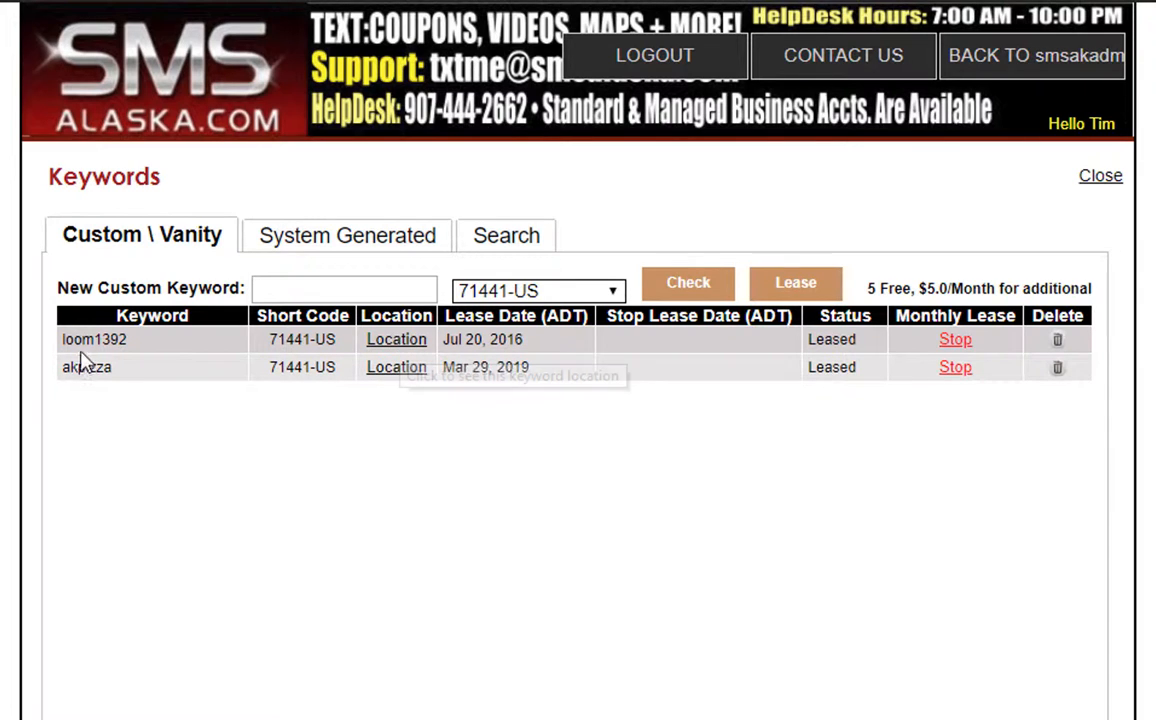
pyautogui.click(379, 342)
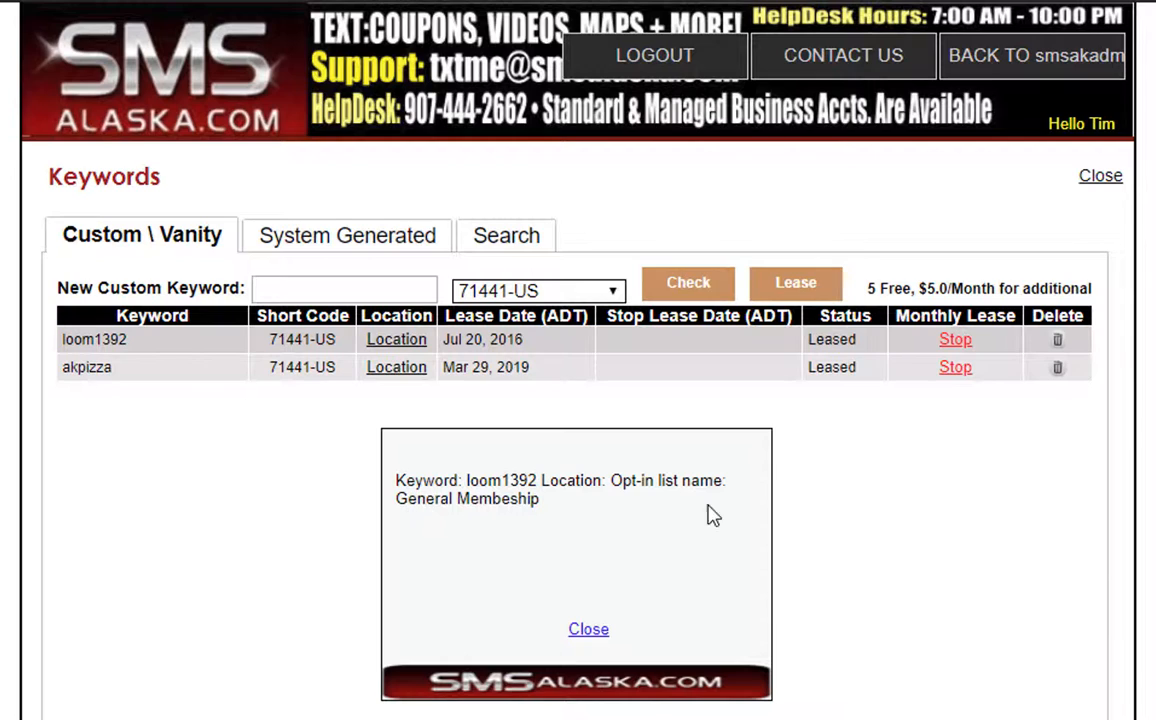
pyautogui.click(585, 630)
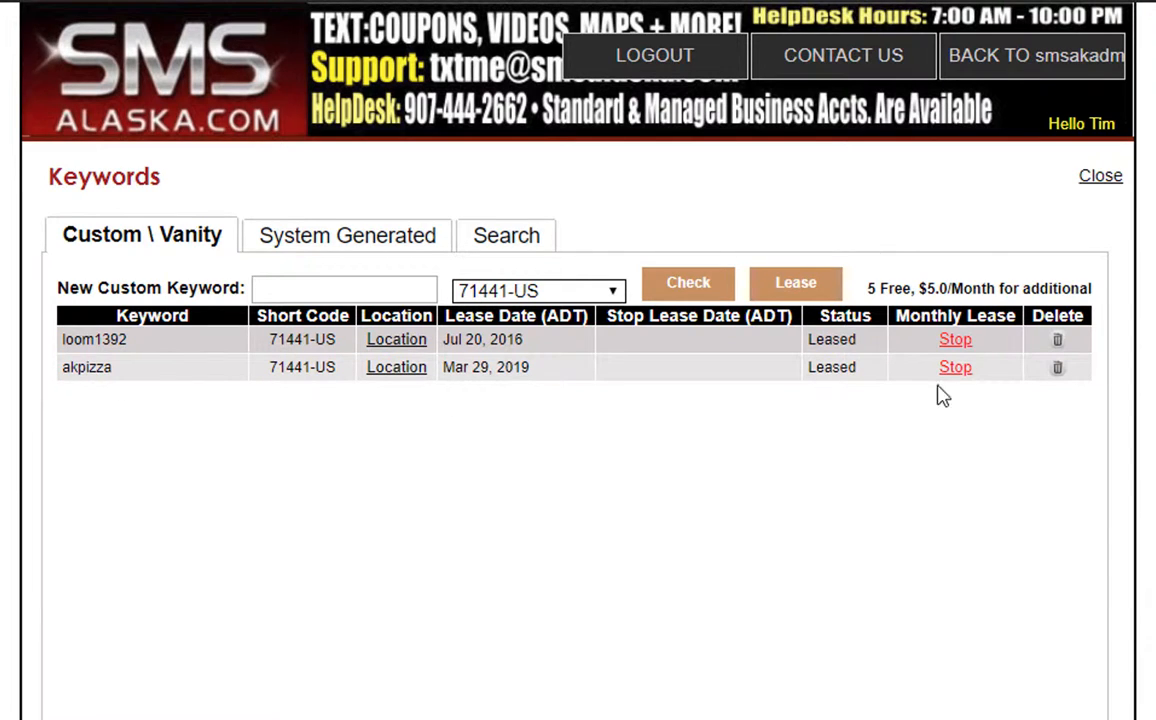
# Delete the custom keyword akpizza and confirm the deletion.
pyautogui.click(1058, 372)
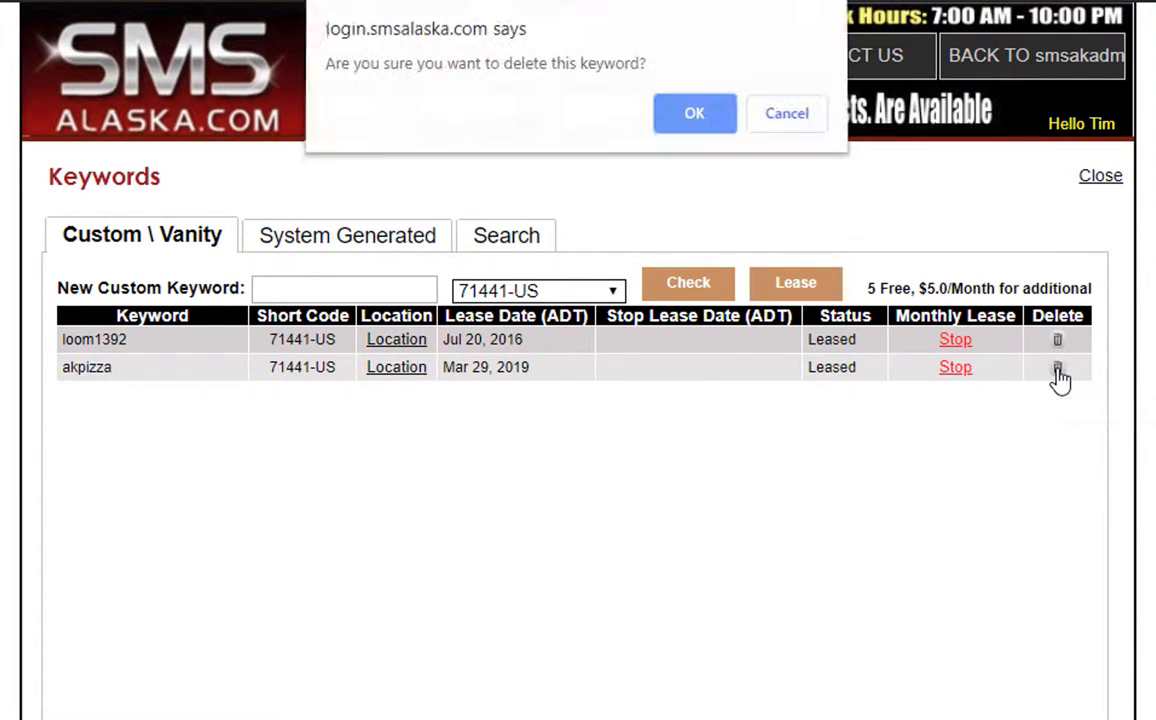
pyautogui.click(700, 115)
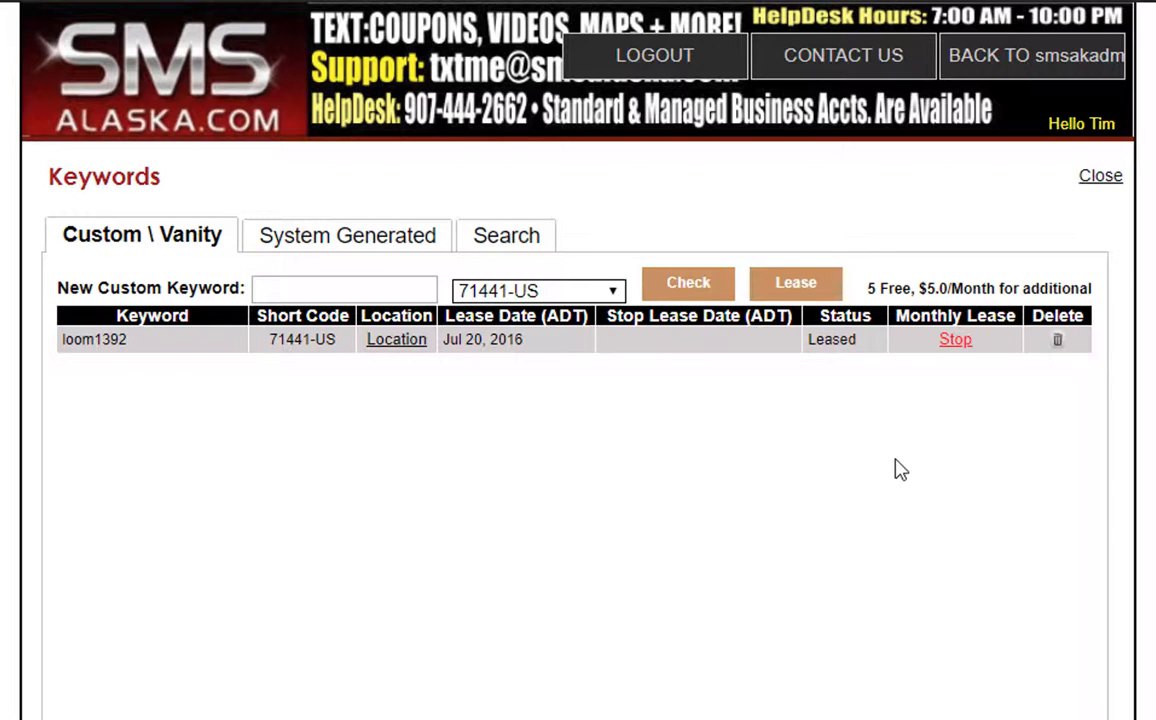
# Generate two free random system keywords on short code 71441-US.
pyautogui.click(372, 247)
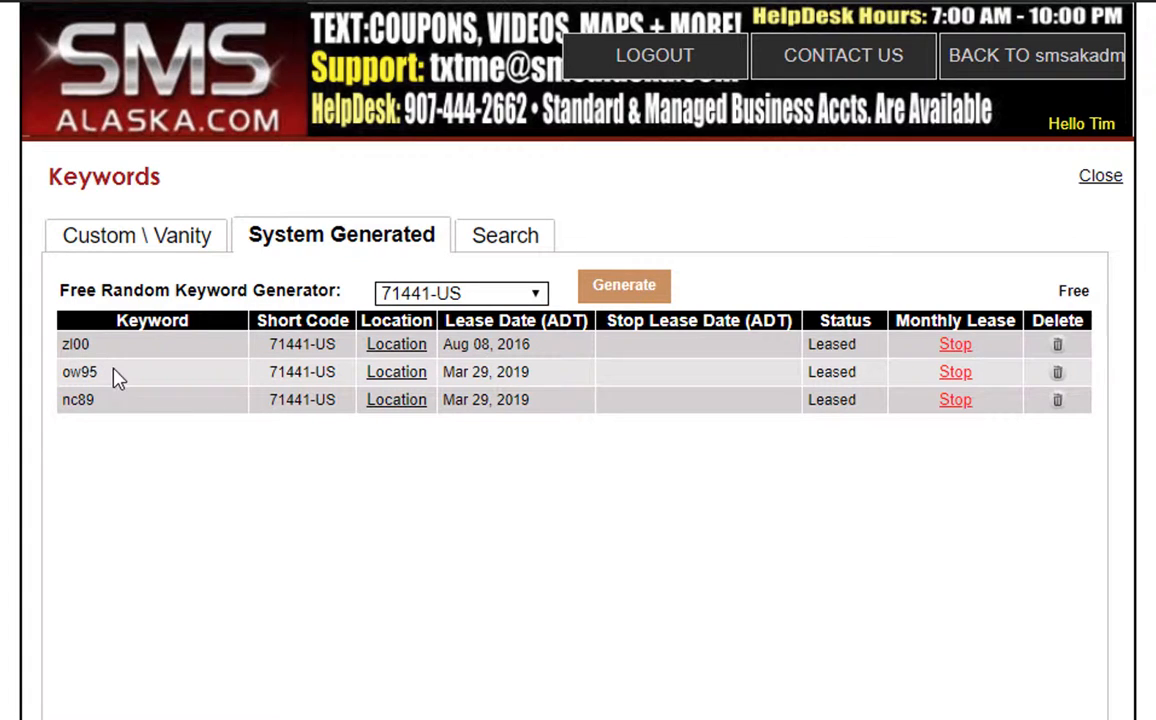
pyautogui.click(628, 292)
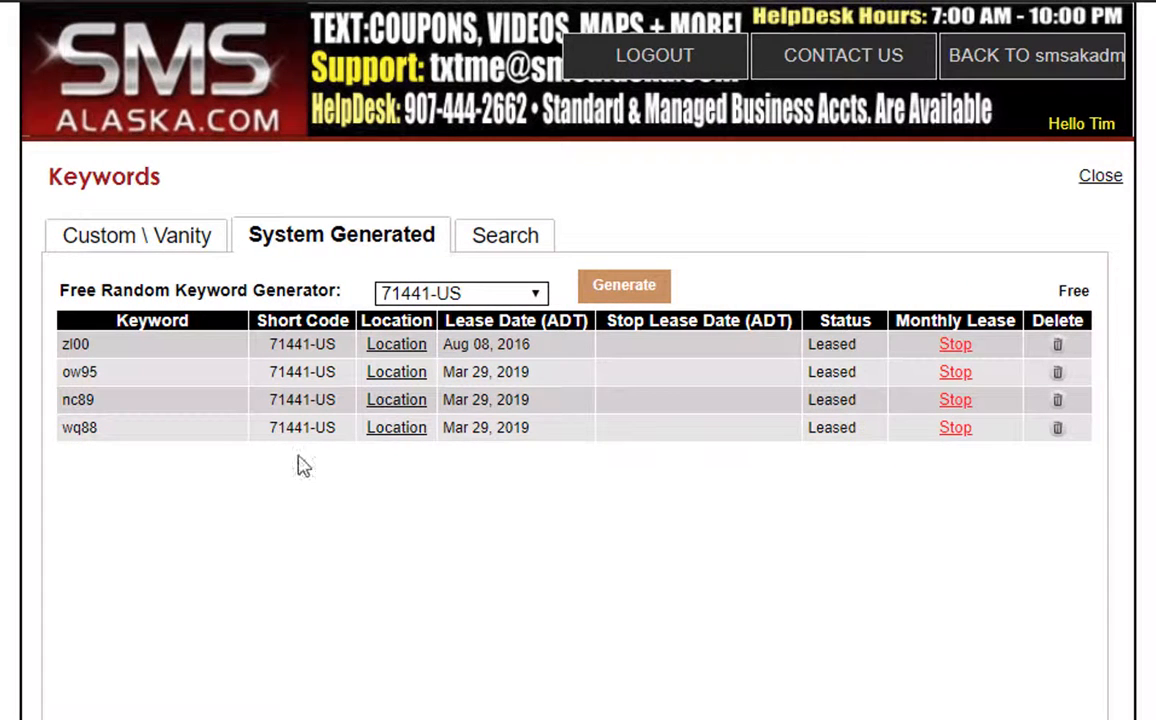
pyautogui.click(620, 288)
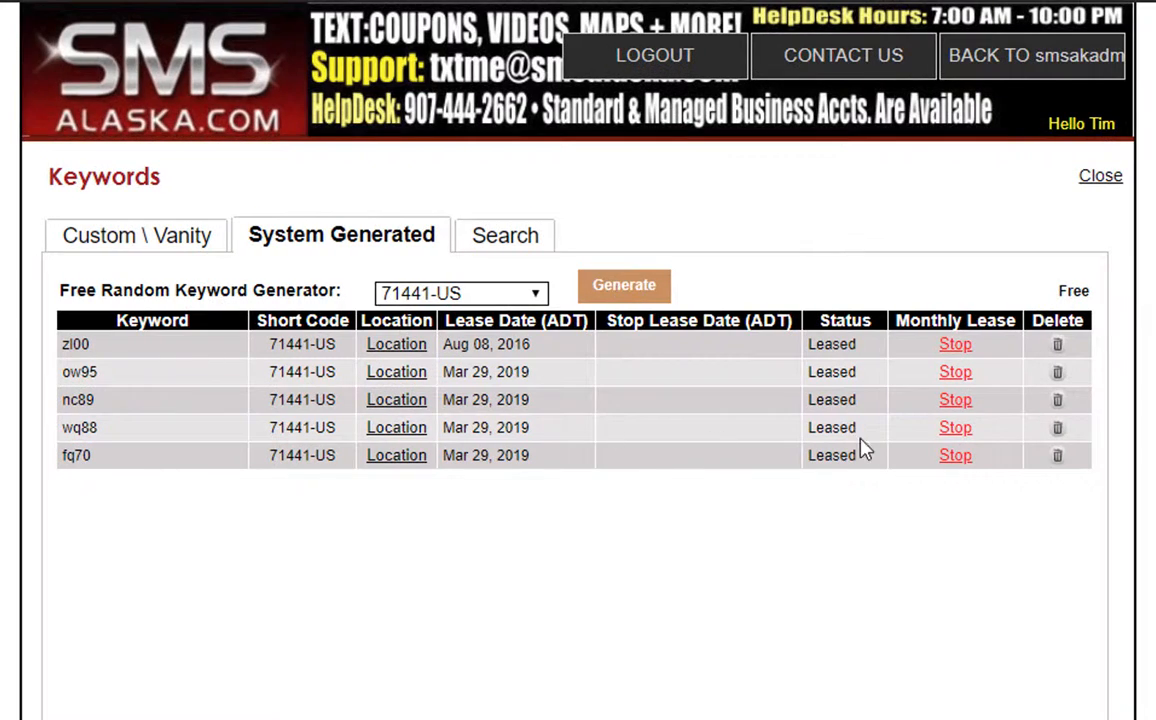
# Delete the system-generated keywords fq70, wq88 and nc89, and close the Keywords page.
pyautogui.click(1058, 458)
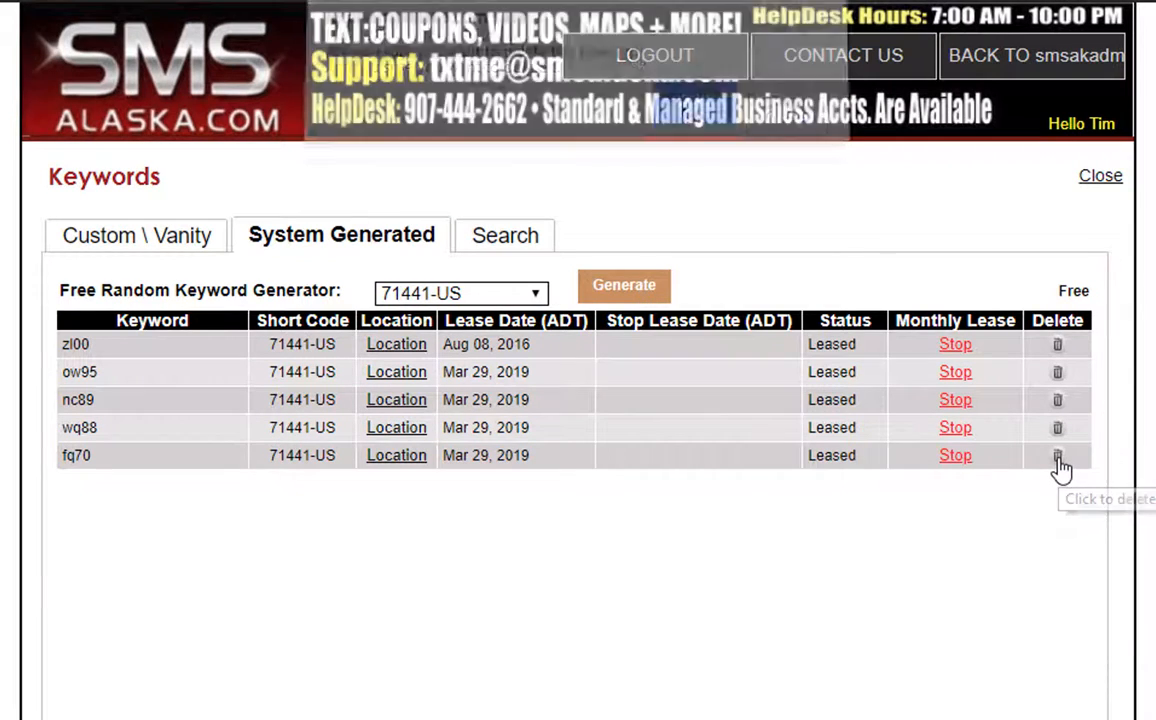
pyautogui.click(696, 122)
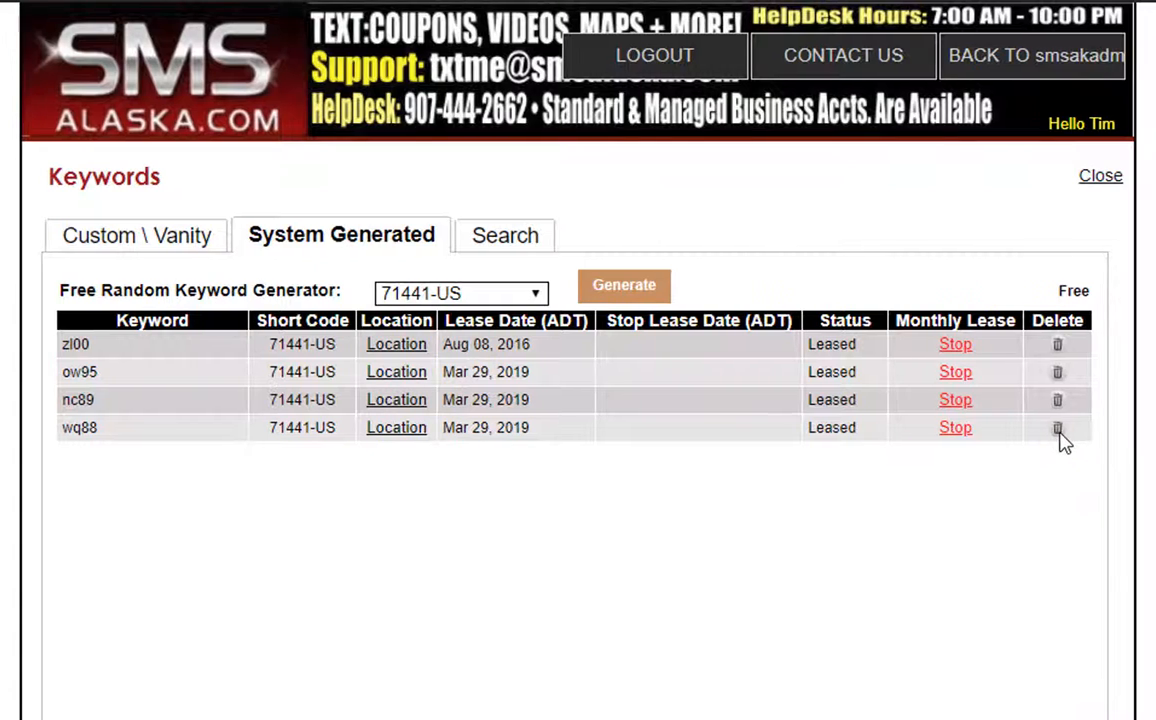
pyautogui.click(1057, 428)
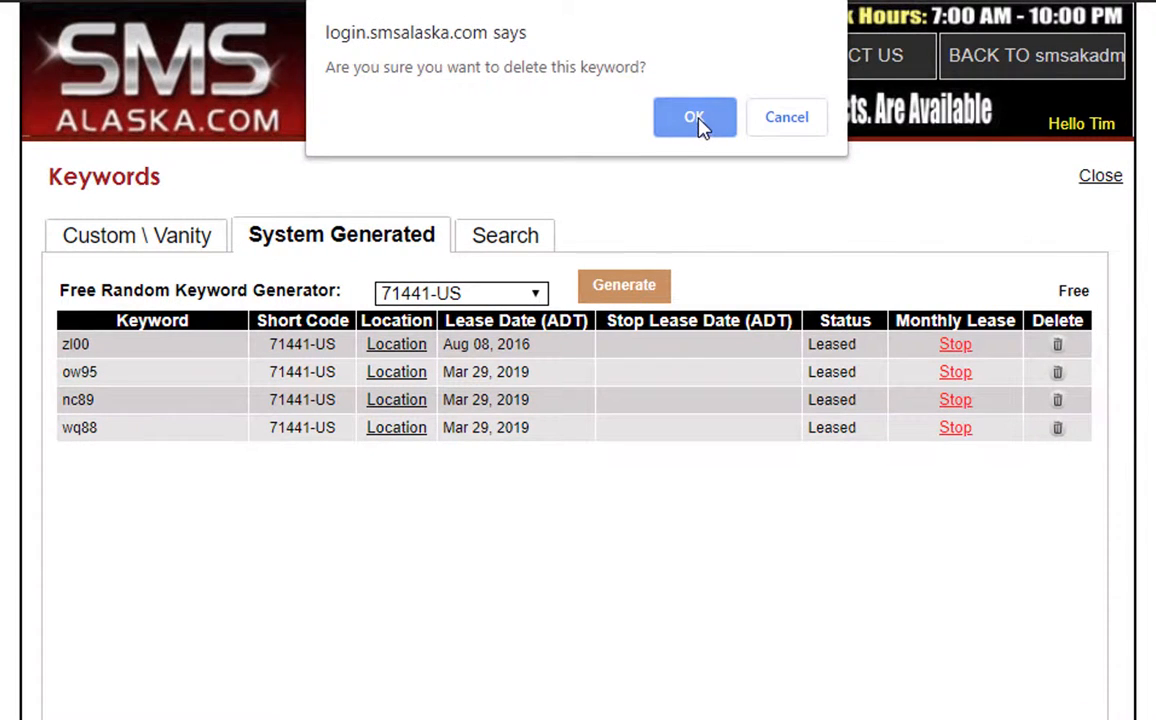
pyautogui.click(696, 119)
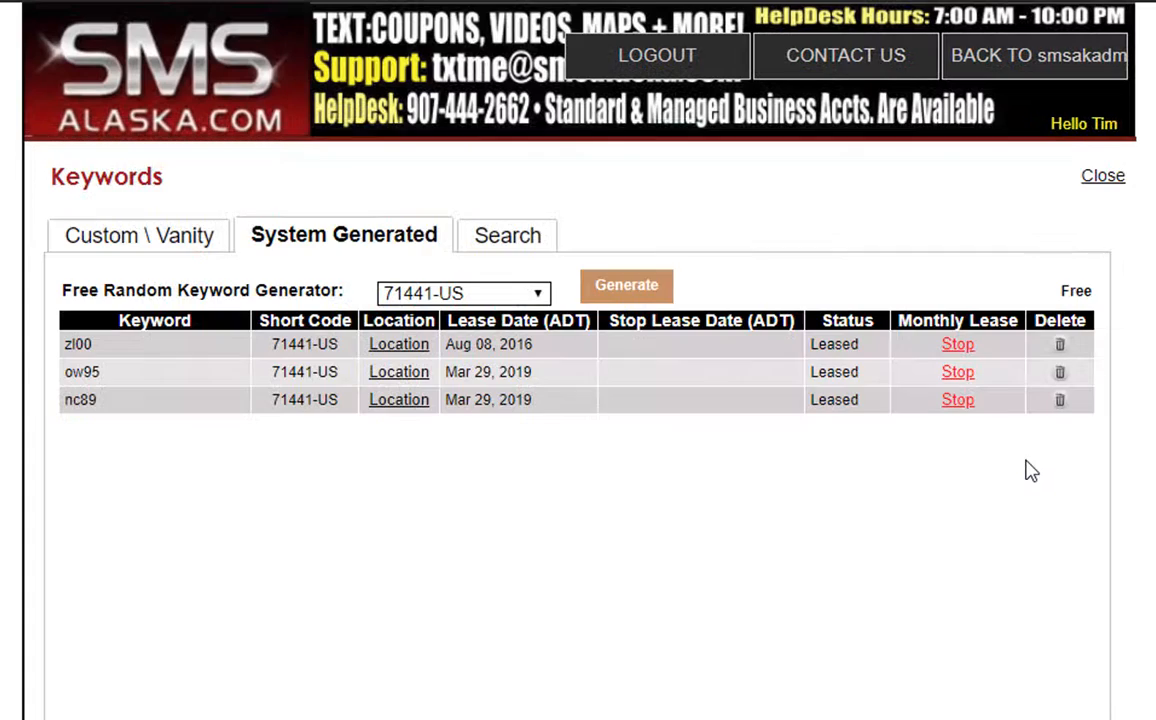
pyautogui.click(1058, 404)
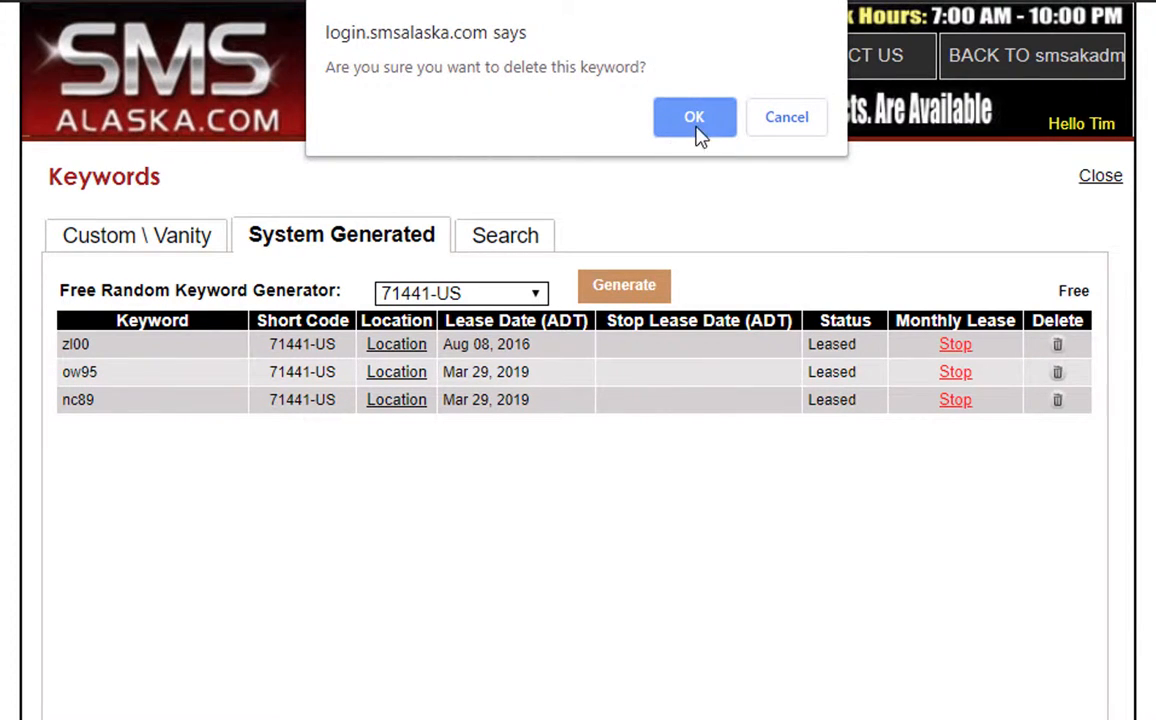
pyautogui.click(697, 128)
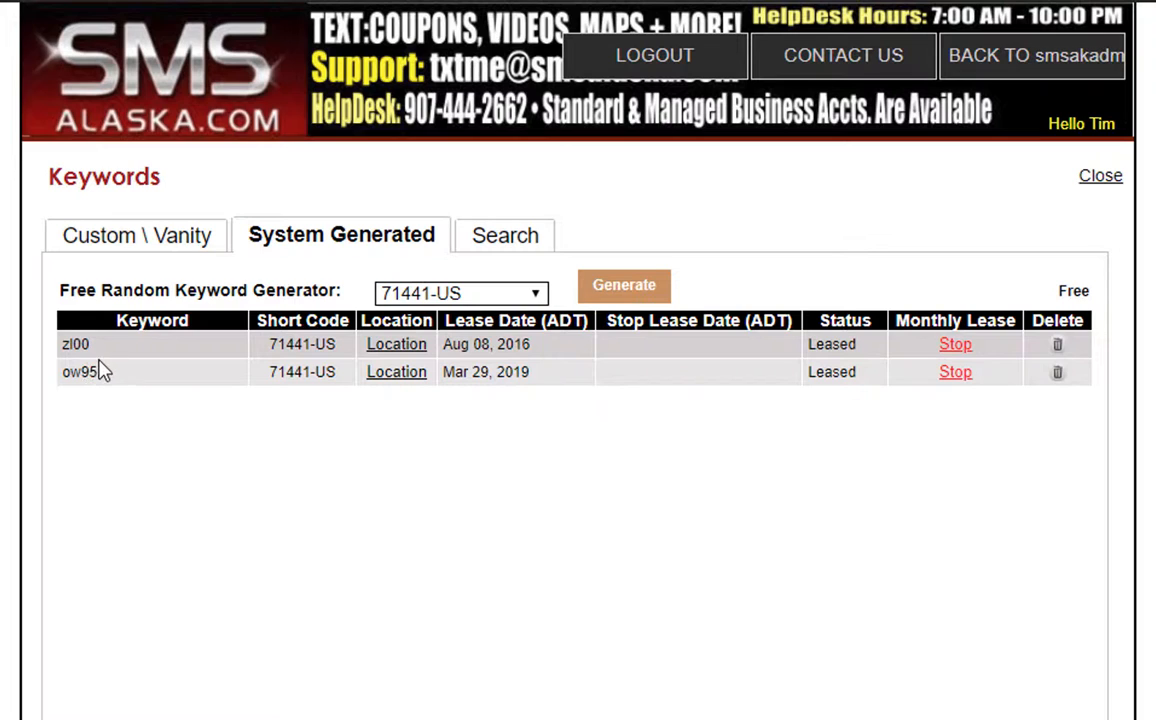
pyautogui.click(183, 245)
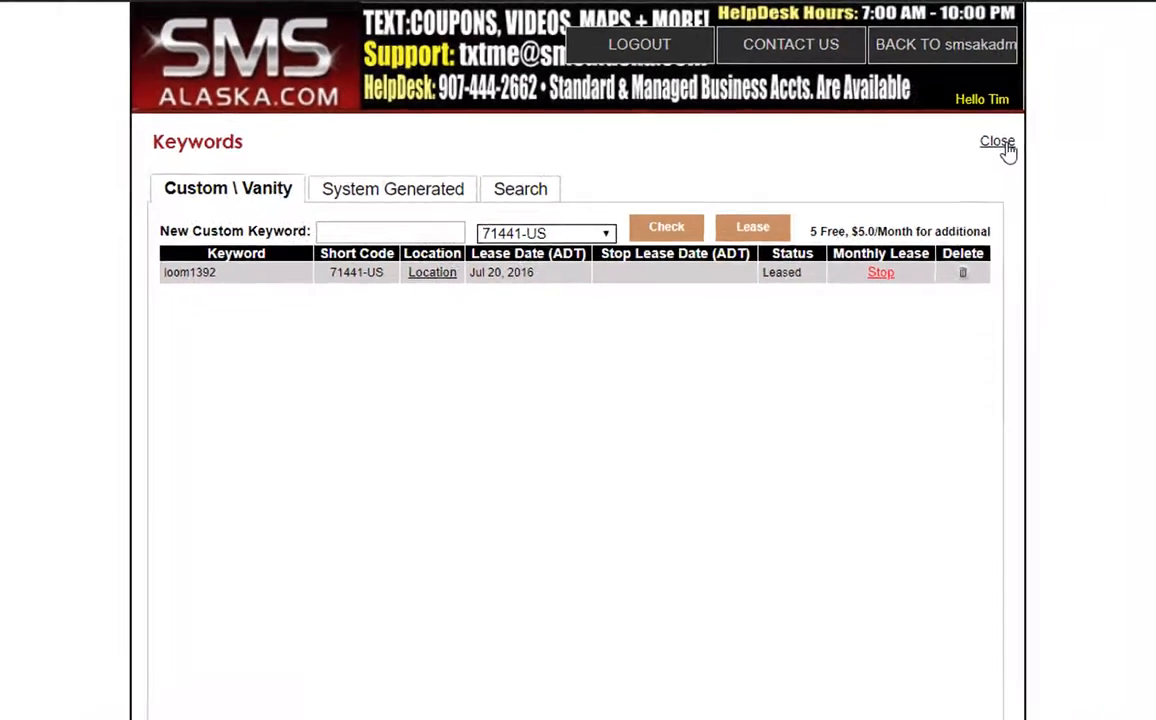
pyautogui.click(1108, 180)
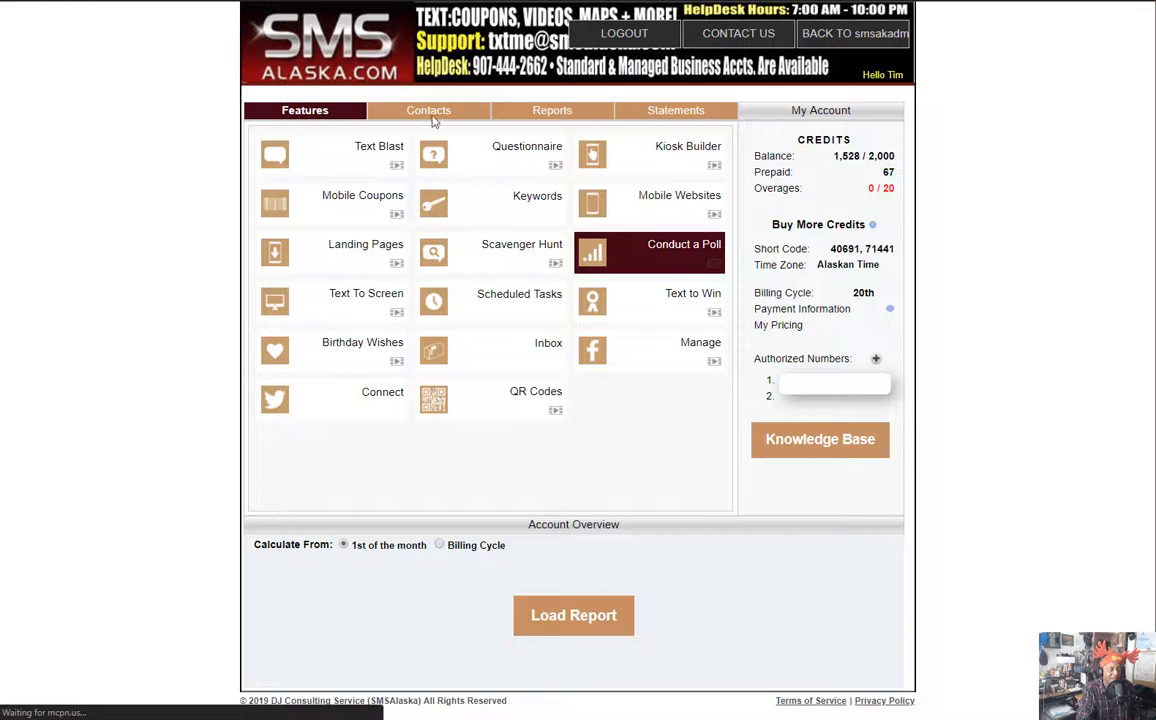
# Open the General Membeship opt-in contact list for editing and examine its keywords and program details.
pyautogui.click(432, 113)
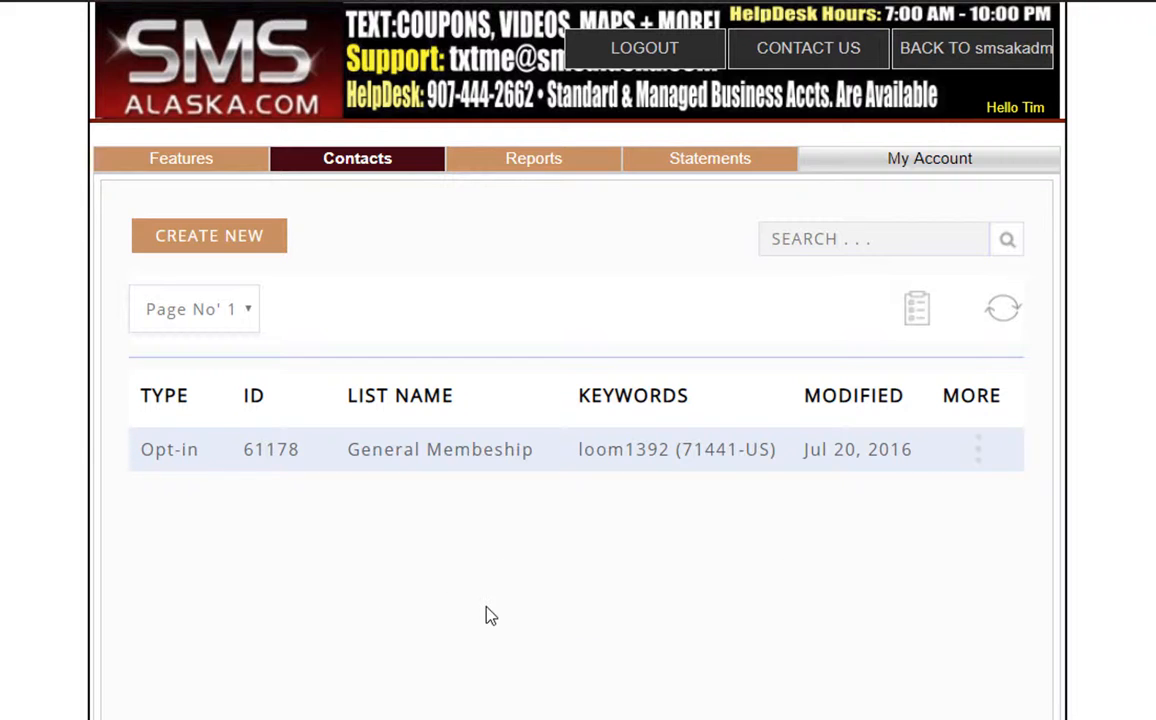
pyautogui.click(980, 451)
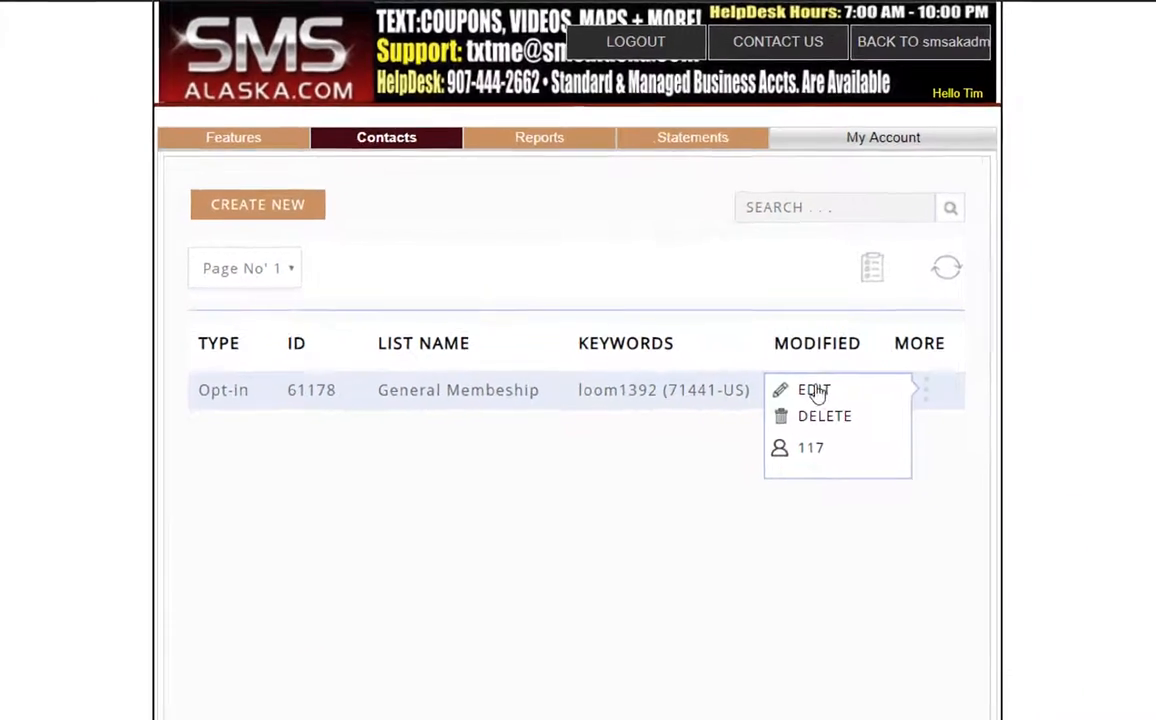
pyautogui.click(815, 390)
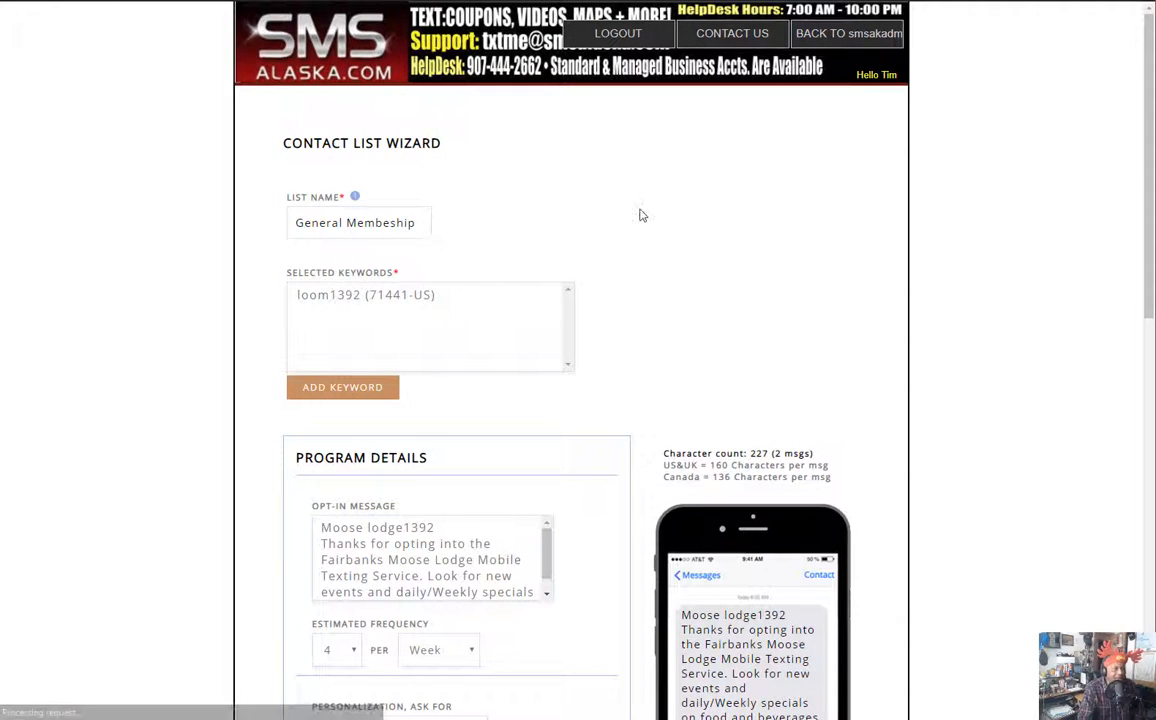
pyautogui.scroll(-1, 684, 219)
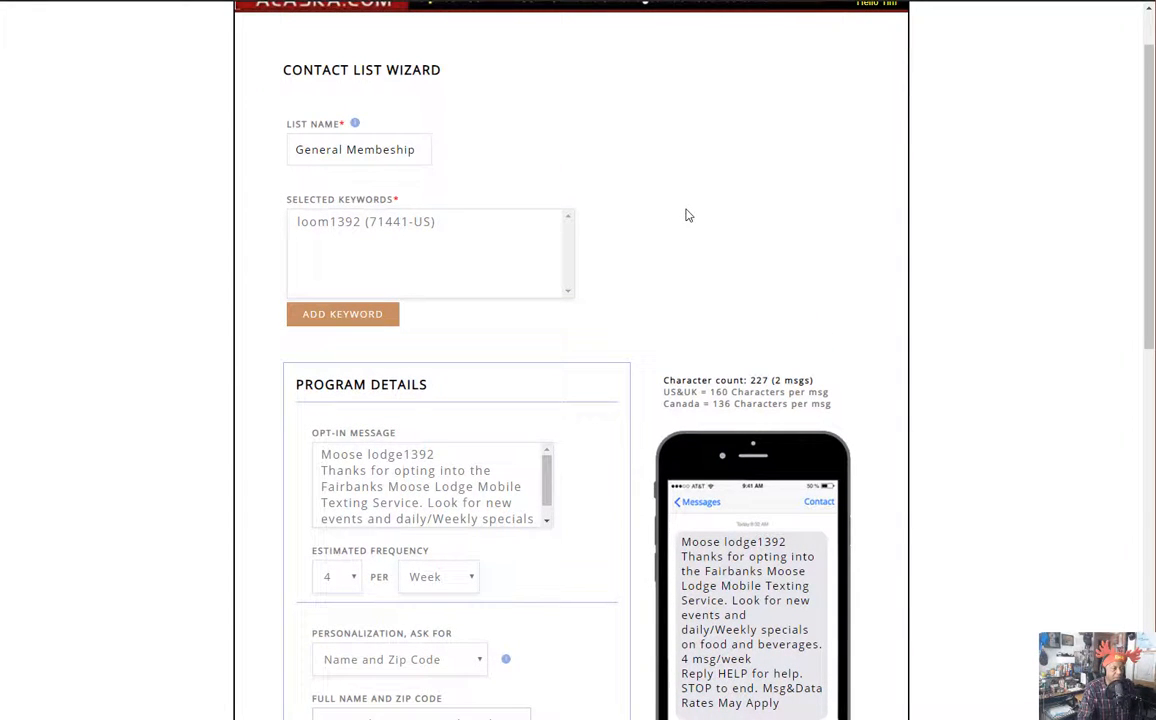
pyautogui.scroll(-1, 686, 215)
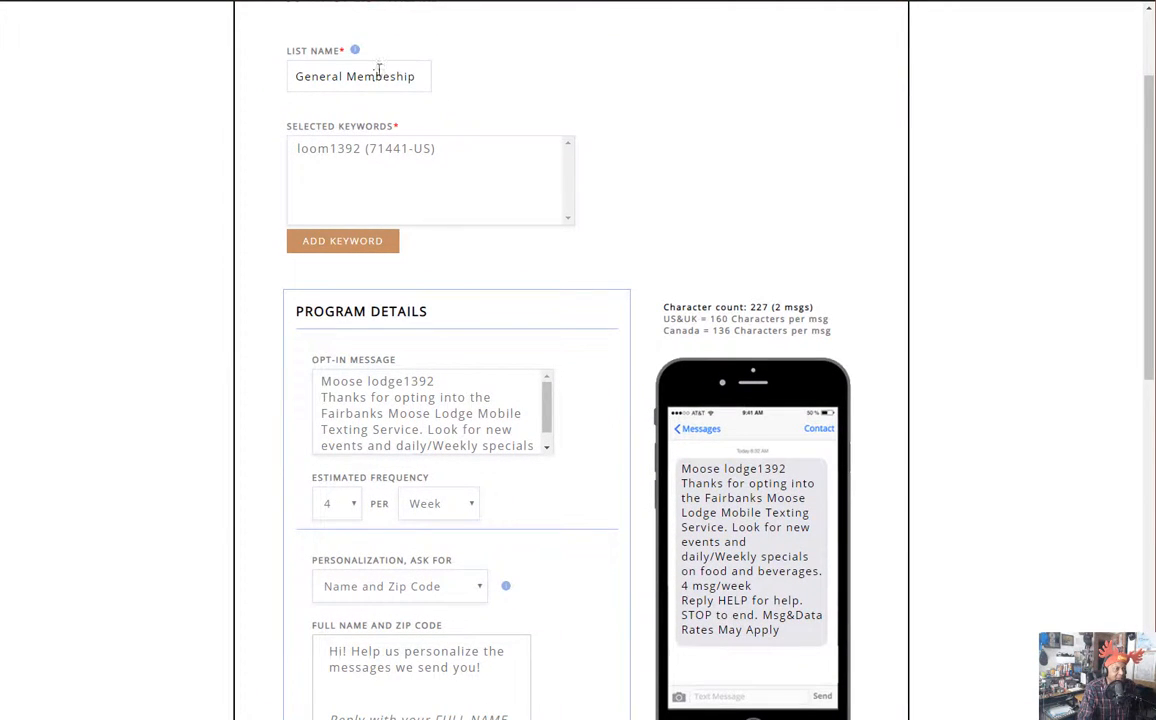
# Check which keywords are available to add to the General Membeship list, and close the keyword selection without adding any.
pyautogui.moveTo(355, 52)
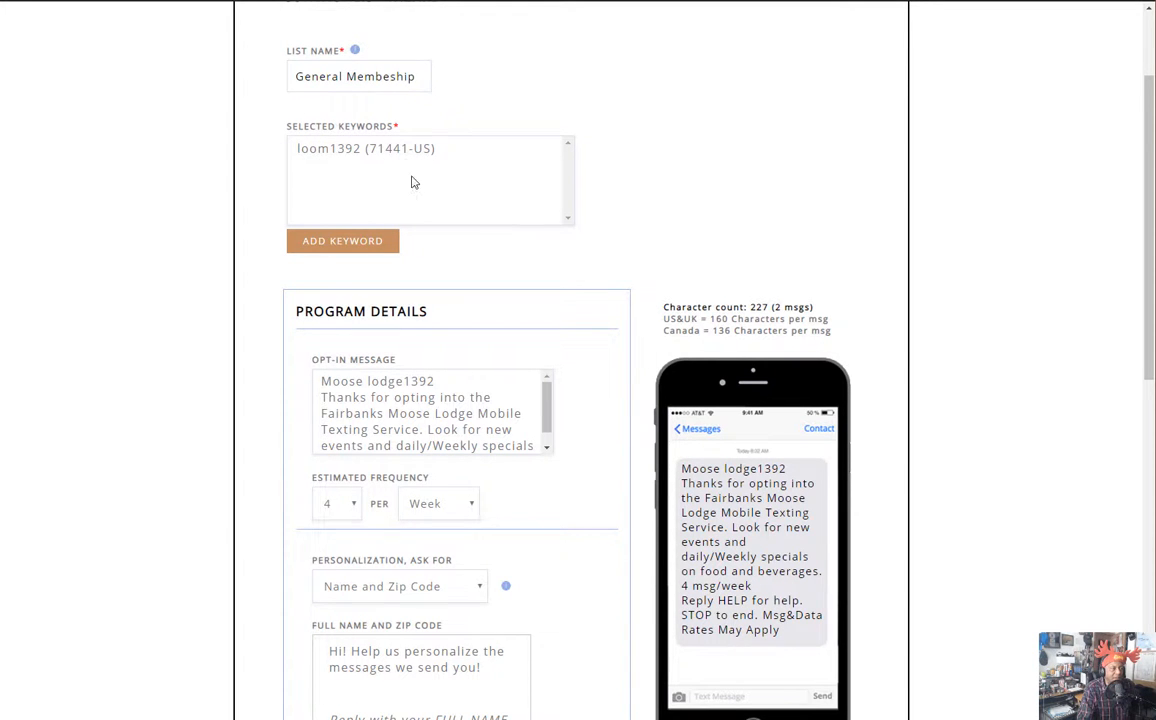
pyautogui.click(361, 250)
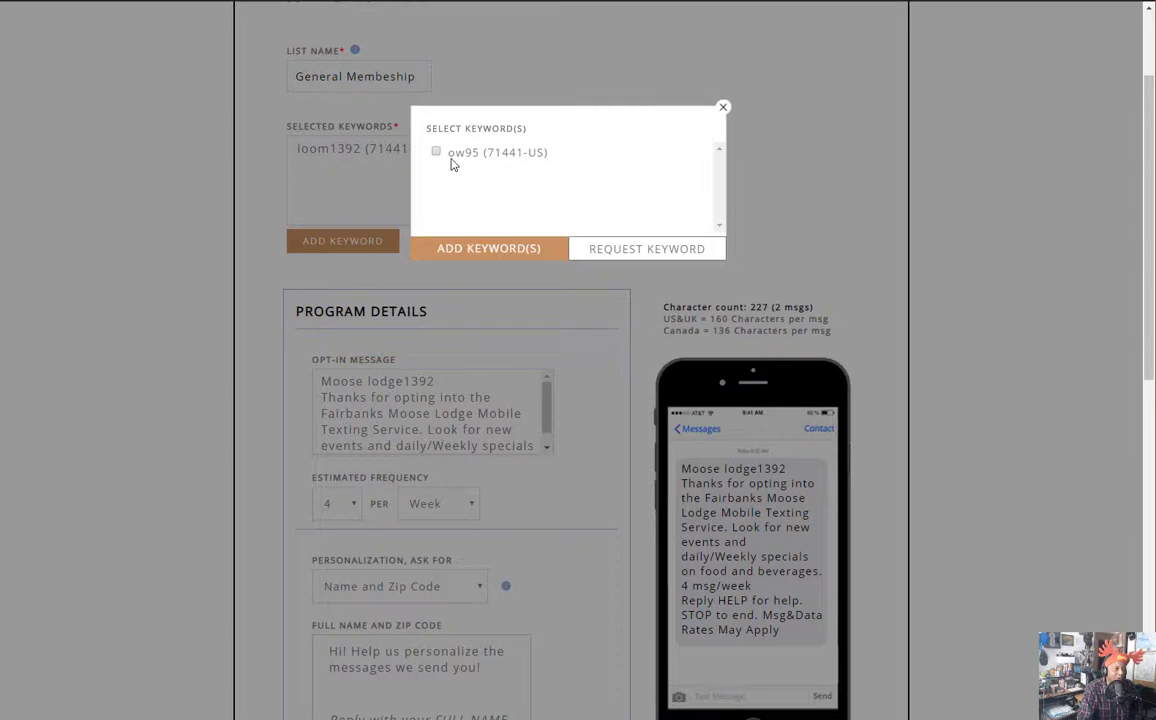
pyautogui.click(724, 111)
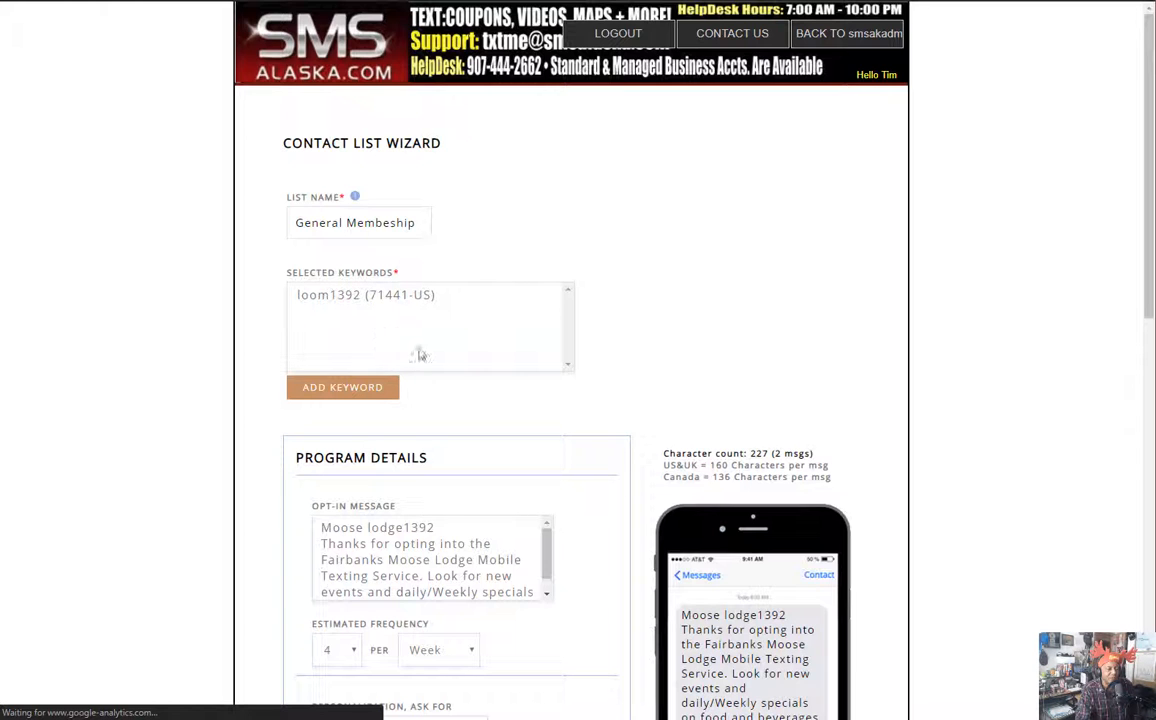
# Set the opt-in message's estimated frequency period to Month in the program details.
pyautogui.scroll(-2, 676, 292)
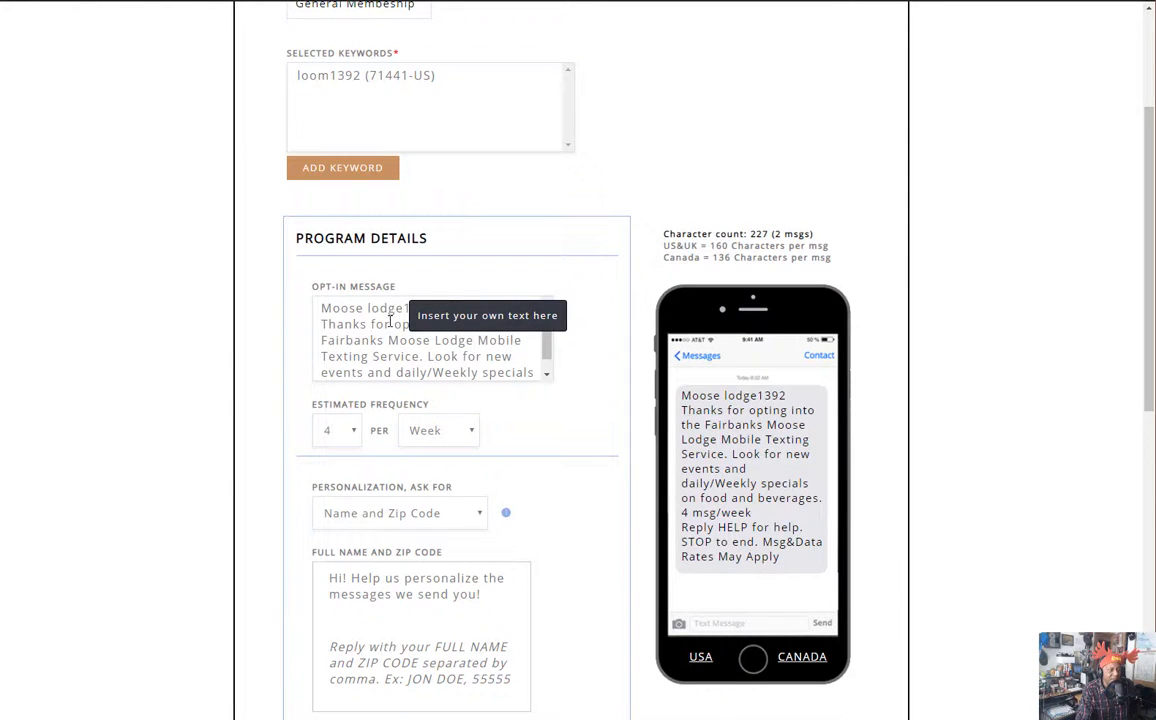
pyautogui.scroll(-1, 390, 318)
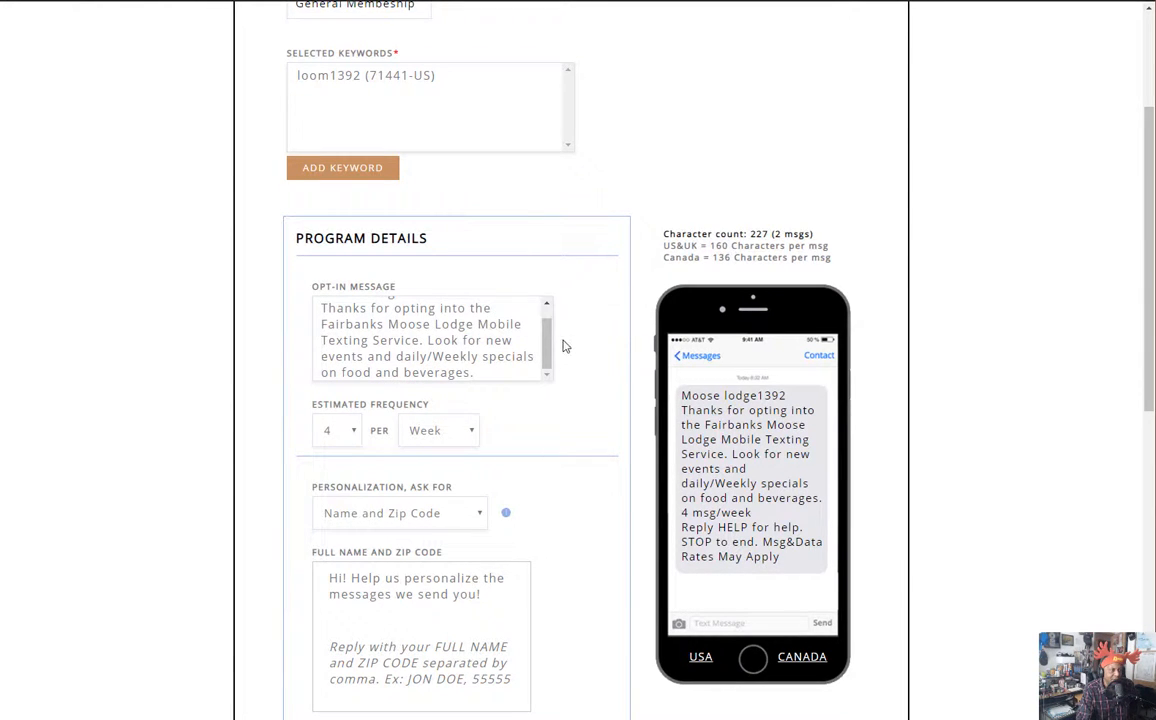
pyautogui.scroll(-1, 583, 330)
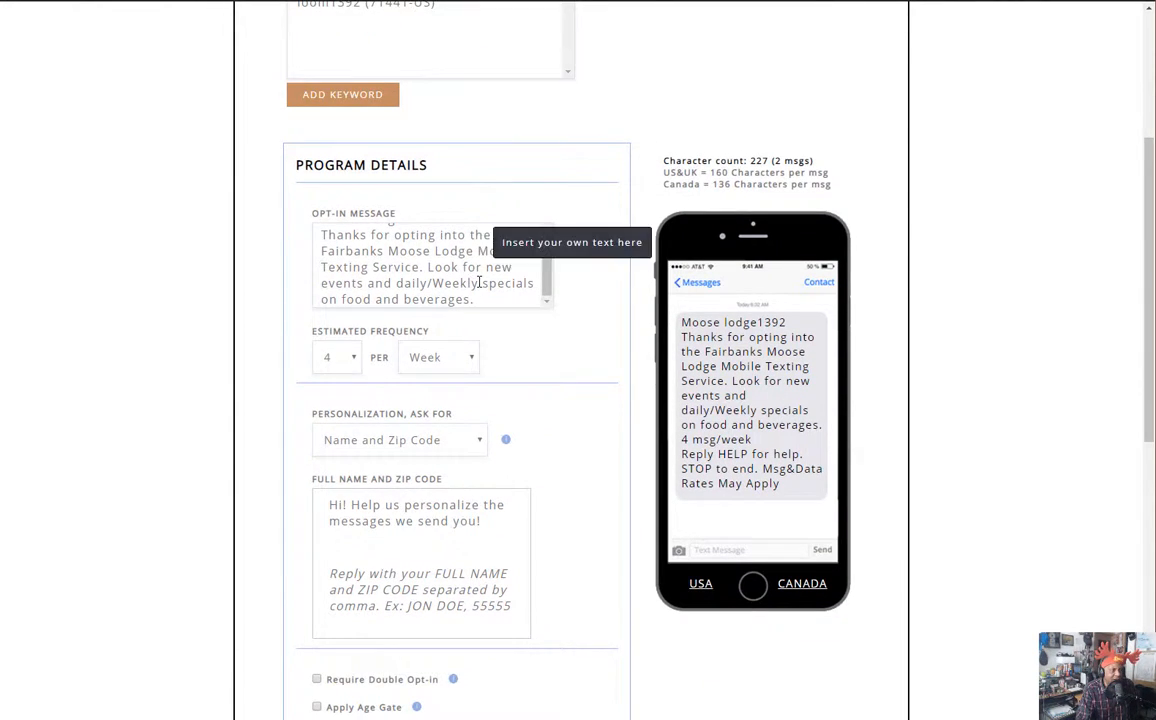
pyautogui.scroll(-1, 478, 280)
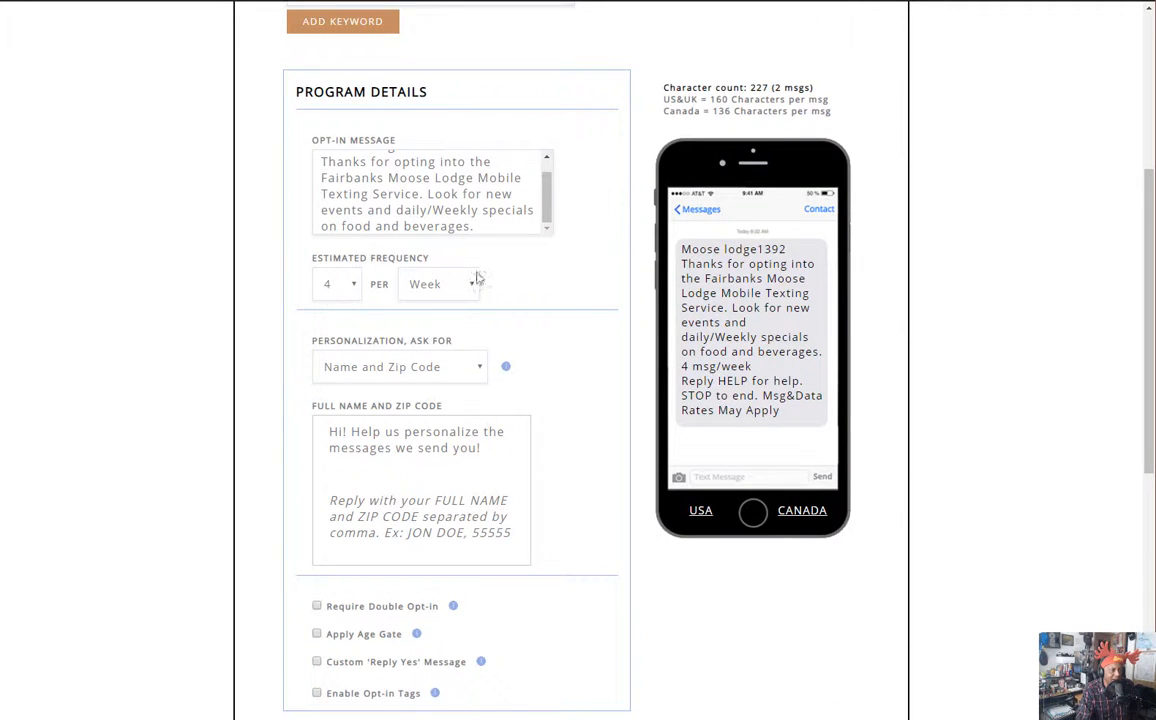
pyautogui.click(455, 288)
pyautogui.click(420, 312)
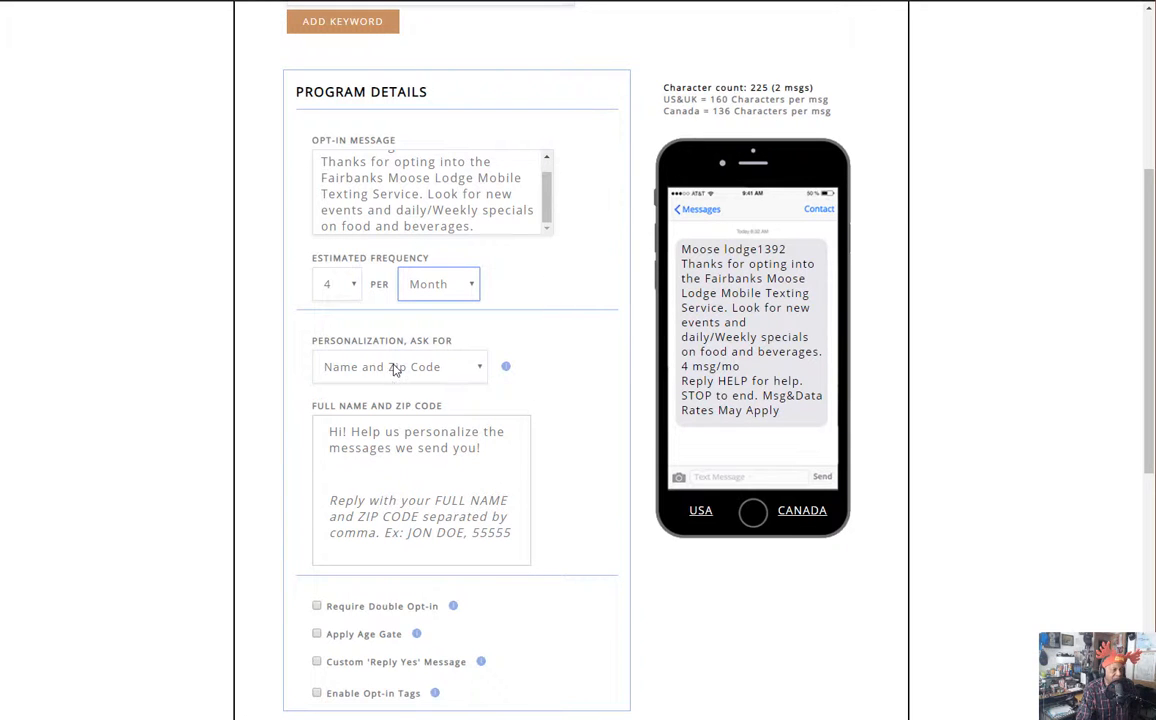
# Set the personalization request to ask subscribers for Name and Birthday.
pyautogui.scroll(-3, 534, 361)
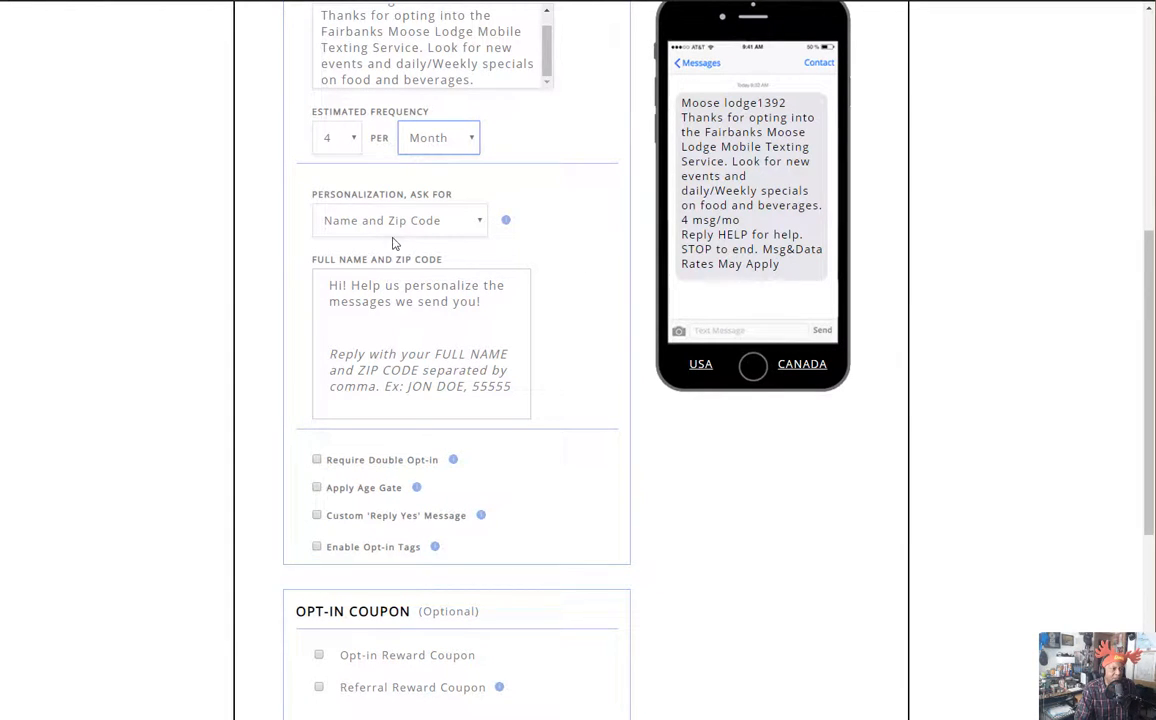
pyautogui.click(478, 224)
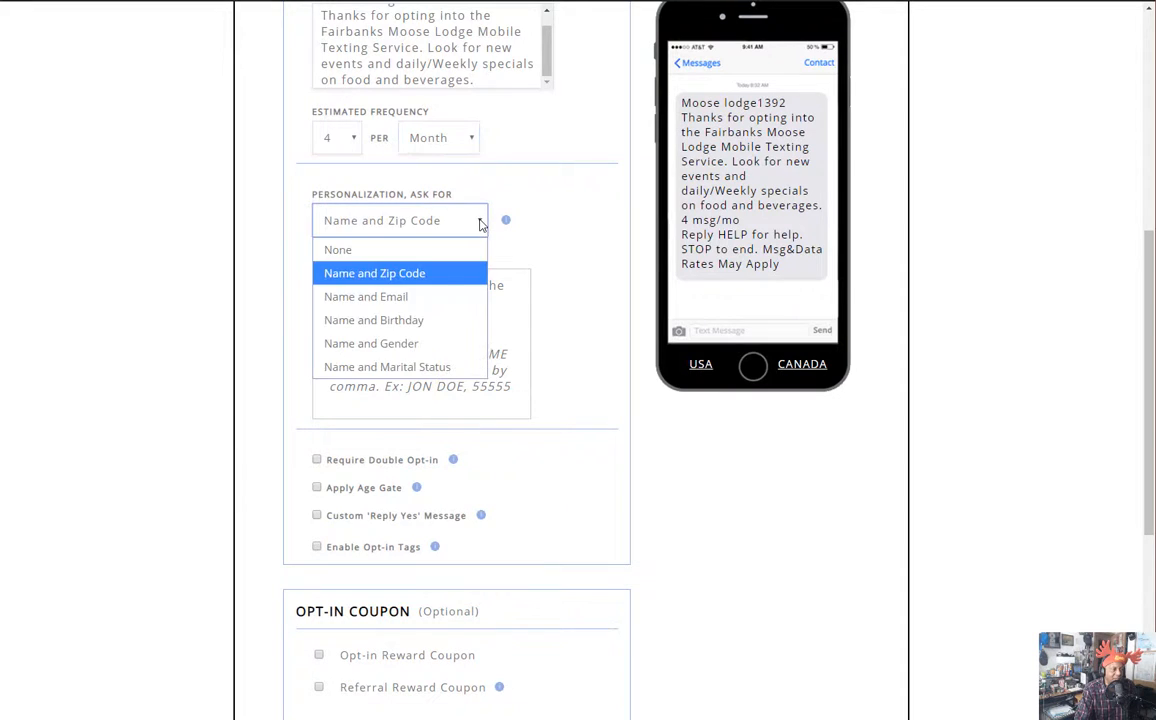
pyautogui.click(441, 317)
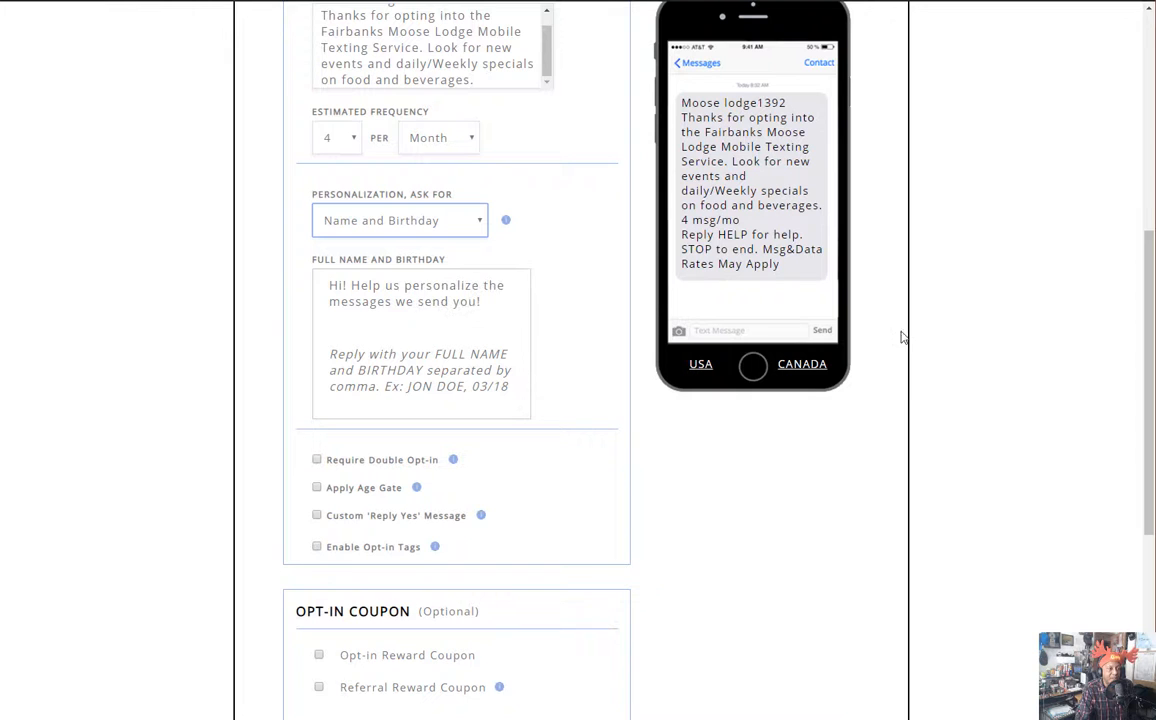
# Examine the explanations of Require Double Opt-in, Apply Age Gate, Custom 'Reply Yes' Message and Enable Opt-in Tags, plus the coupon options.
pyautogui.scroll(5, 822, 285)
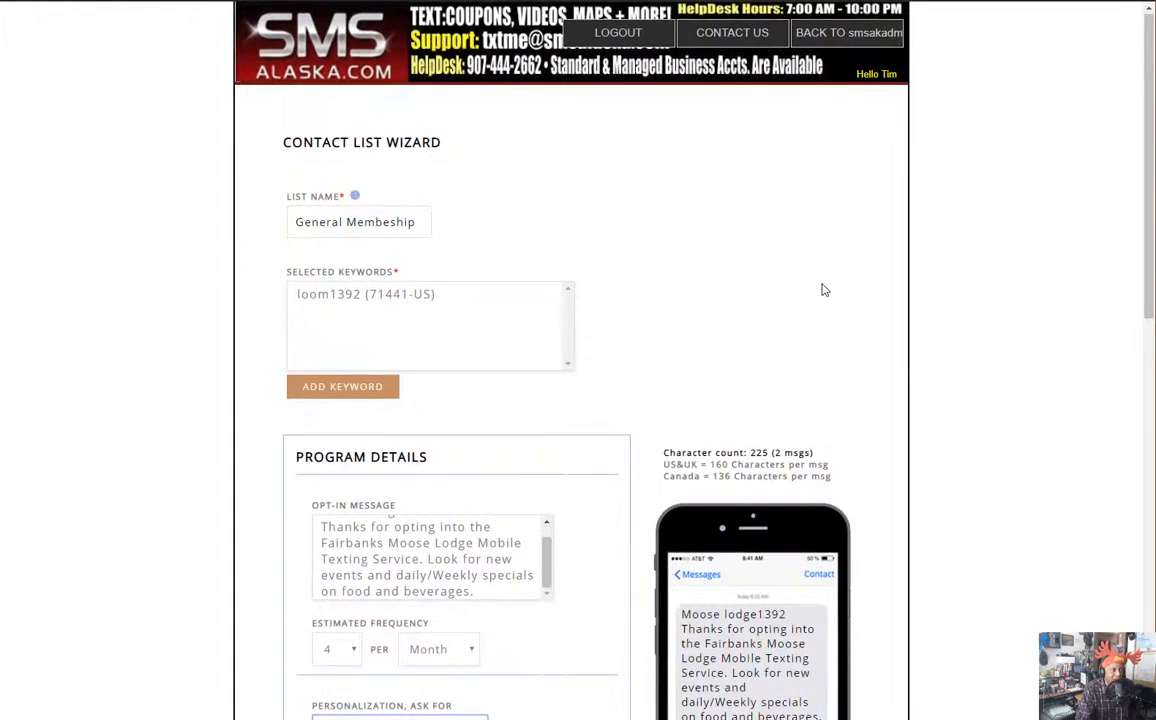
pyautogui.scroll(-8, 822, 287)
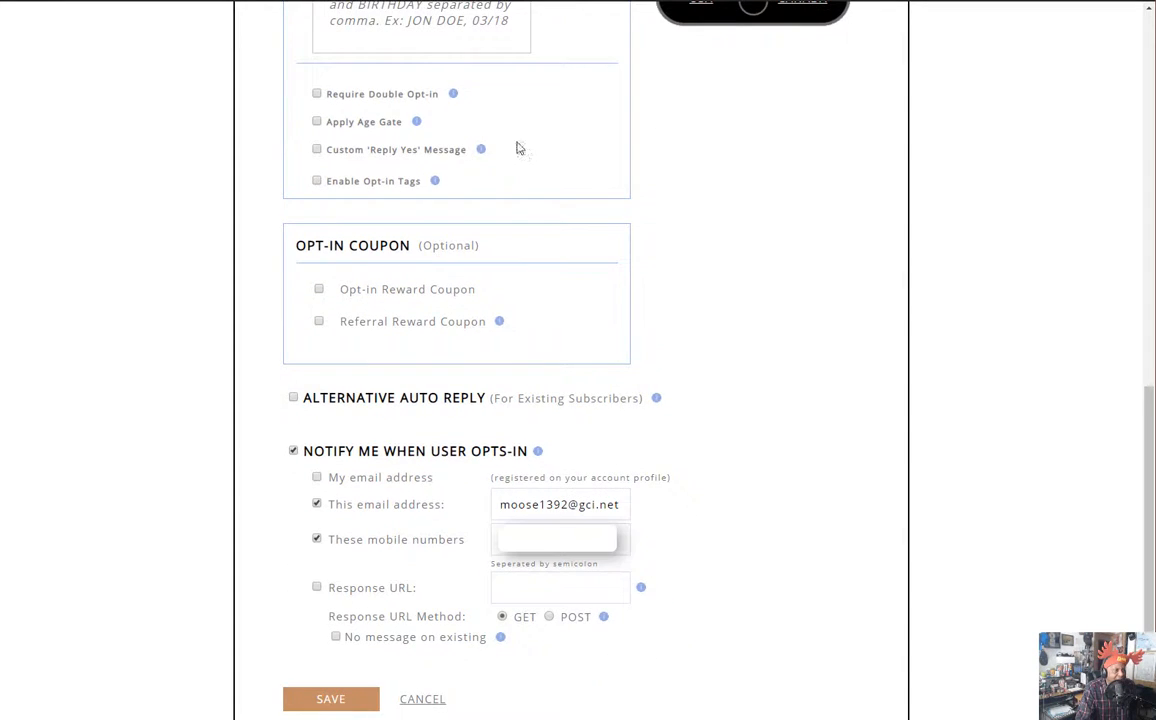
pyautogui.scroll(1, 505, 160)
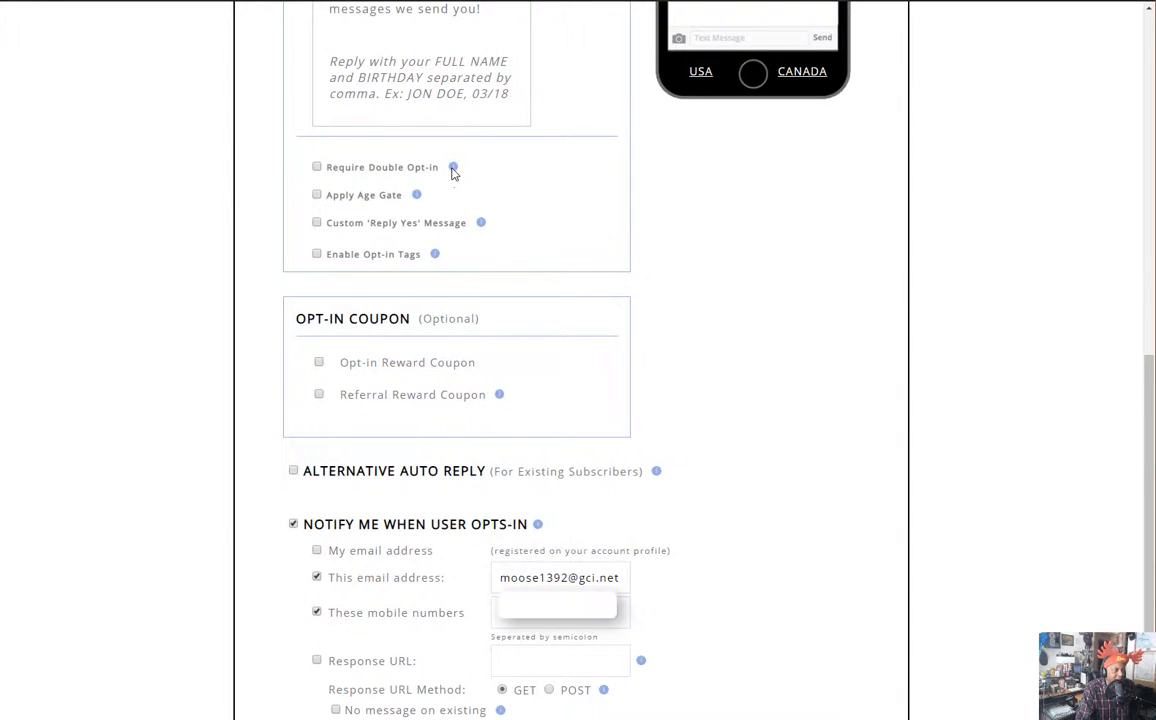
pyautogui.moveTo(453, 170)
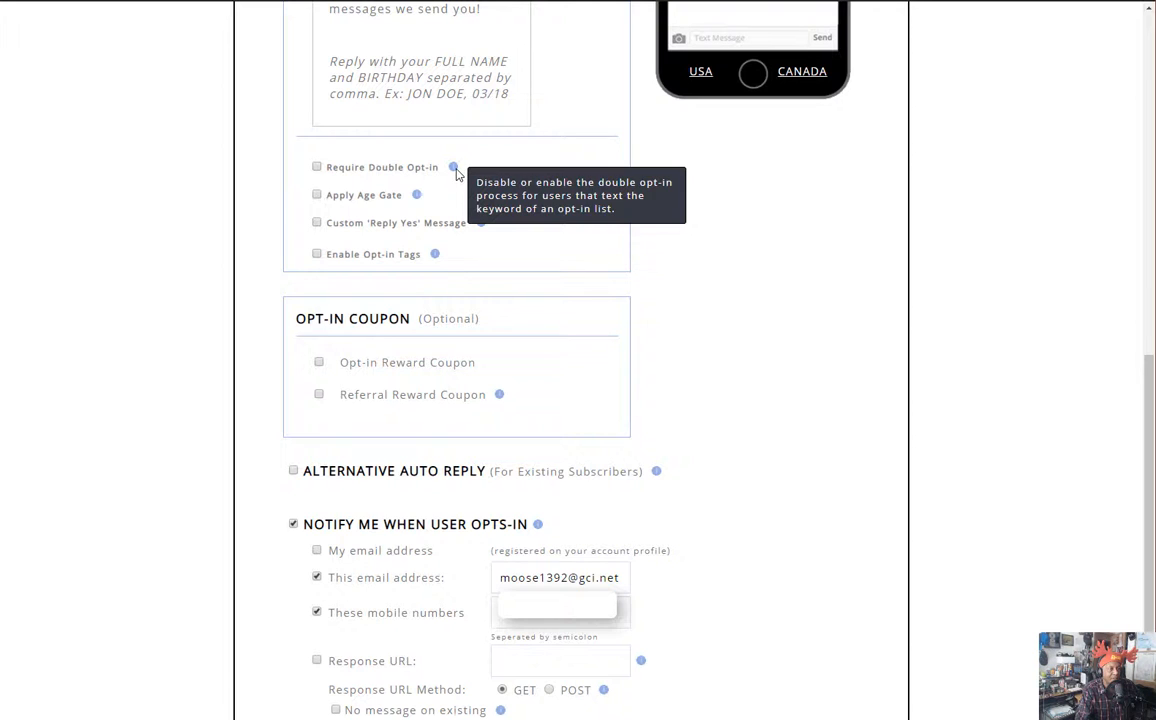
pyautogui.moveTo(418, 198)
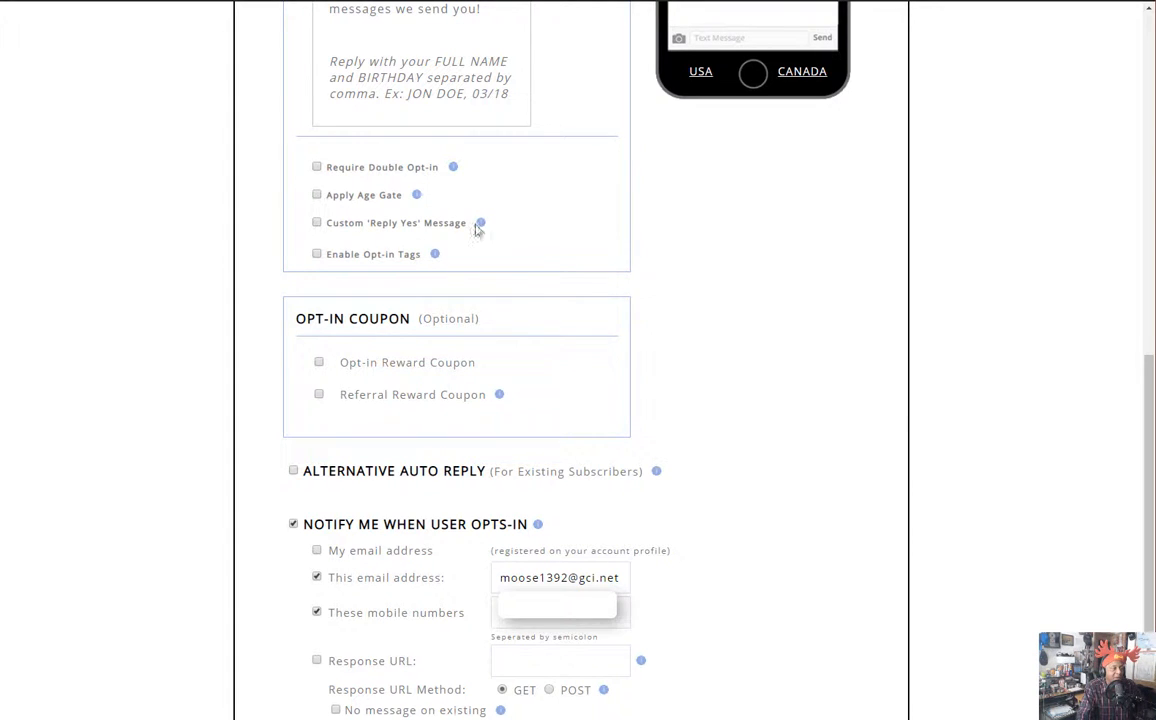
pyautogui.moveTo(480, 227)
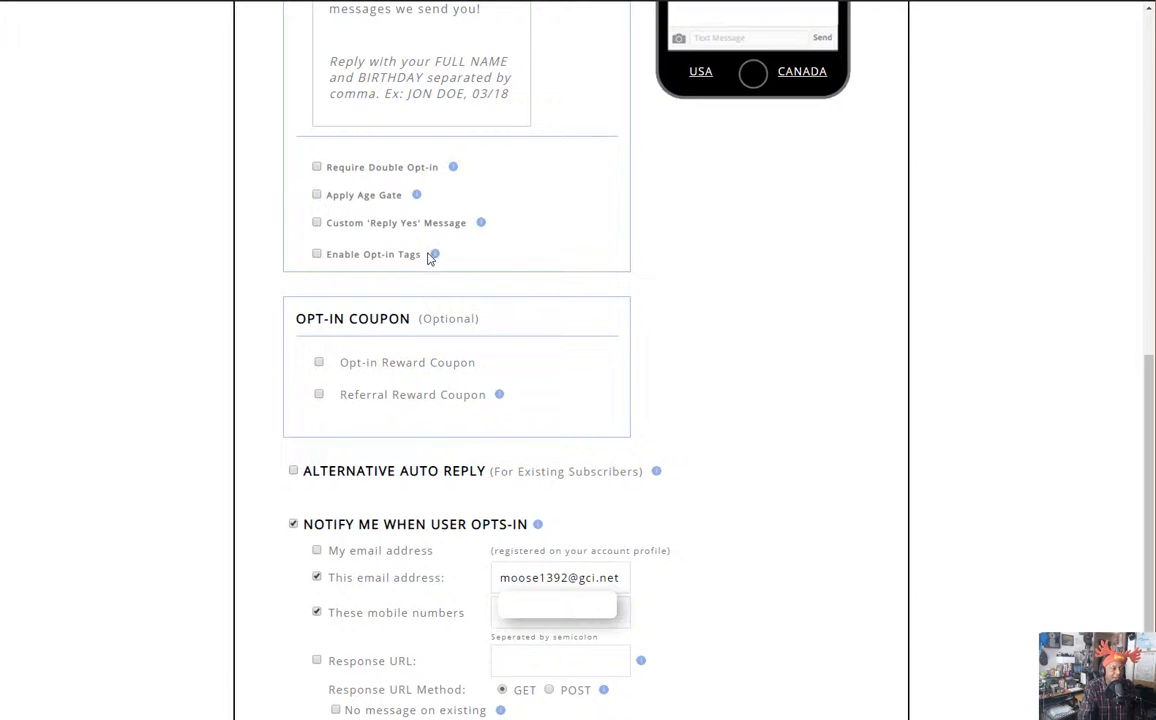
pyautogui.moveTo(434, 257)
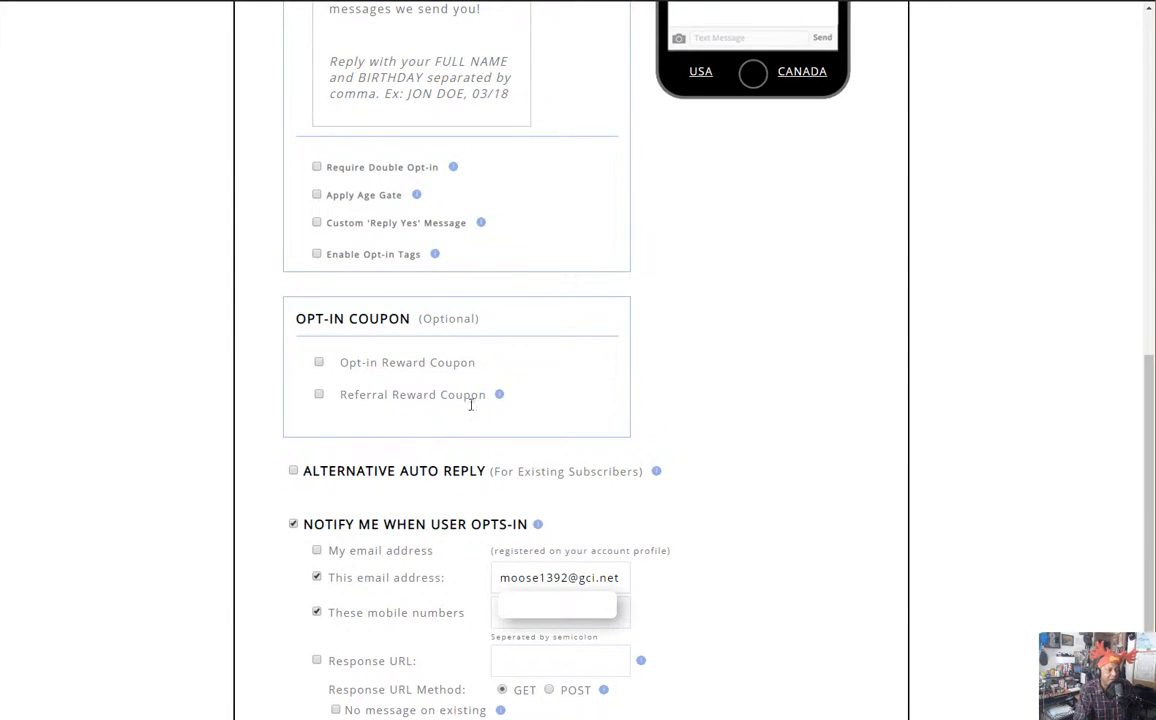
pyautogui.scroll(3, 594, 338)
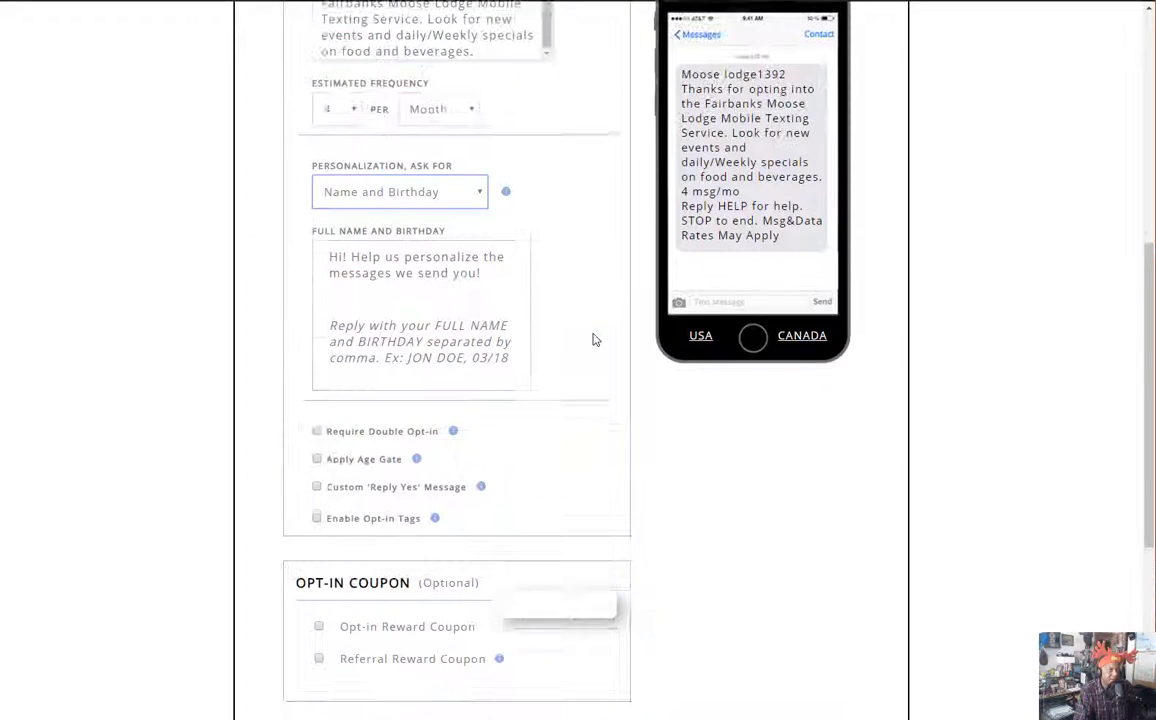
pyautogui.scroll(-3, 578, 359)
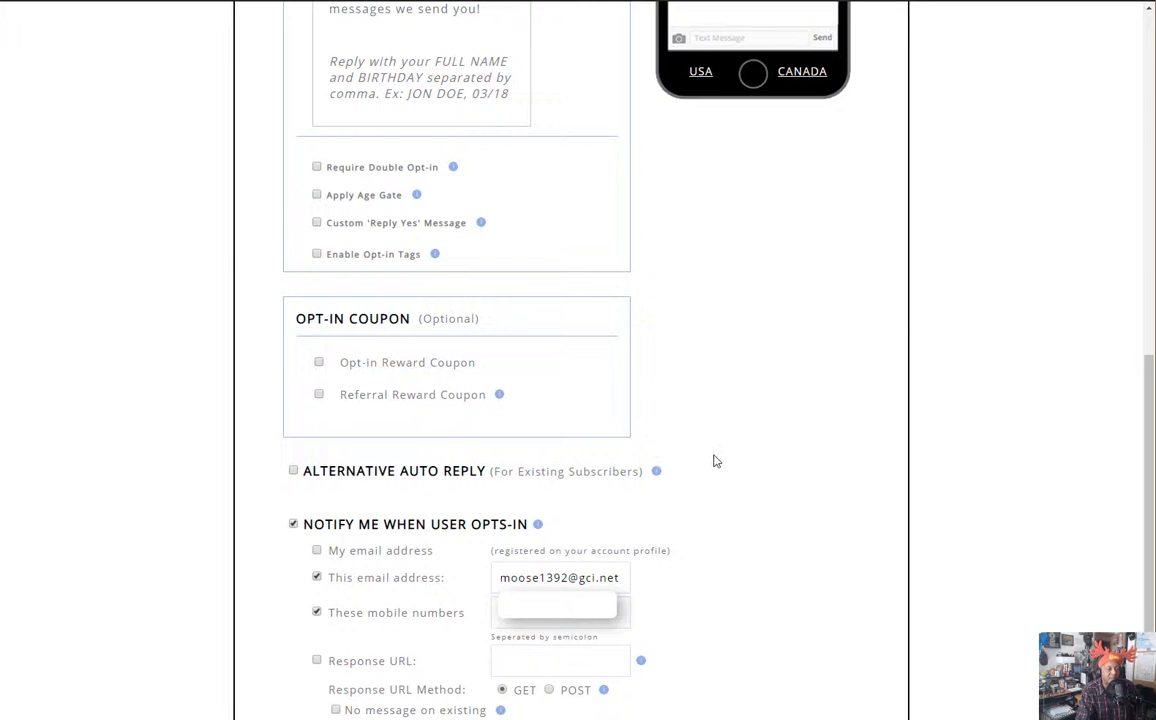
# Turn on Alternative Auto Reply for existing subscribers to view its message box, and turn it off again.
pyautogui.scroll(-2, 710, 441)
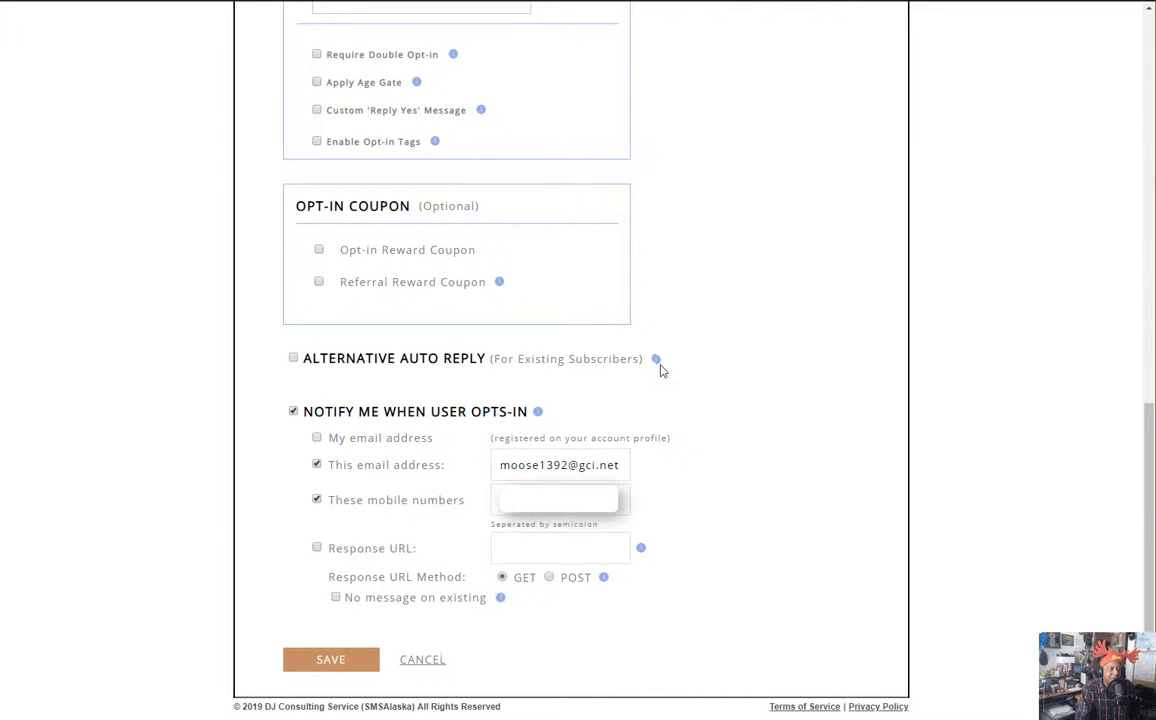
pyautogui.moveTo(657, 364)
pyautogui.click(293, 358)
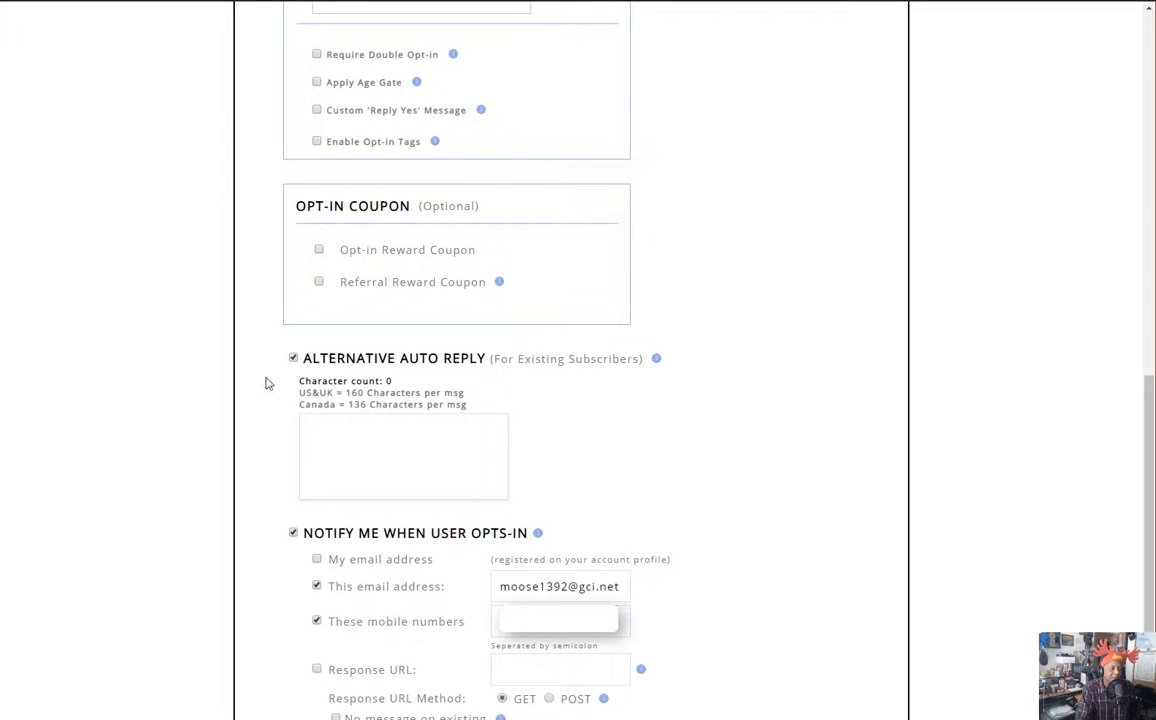
pyautogui.click(293, 358)
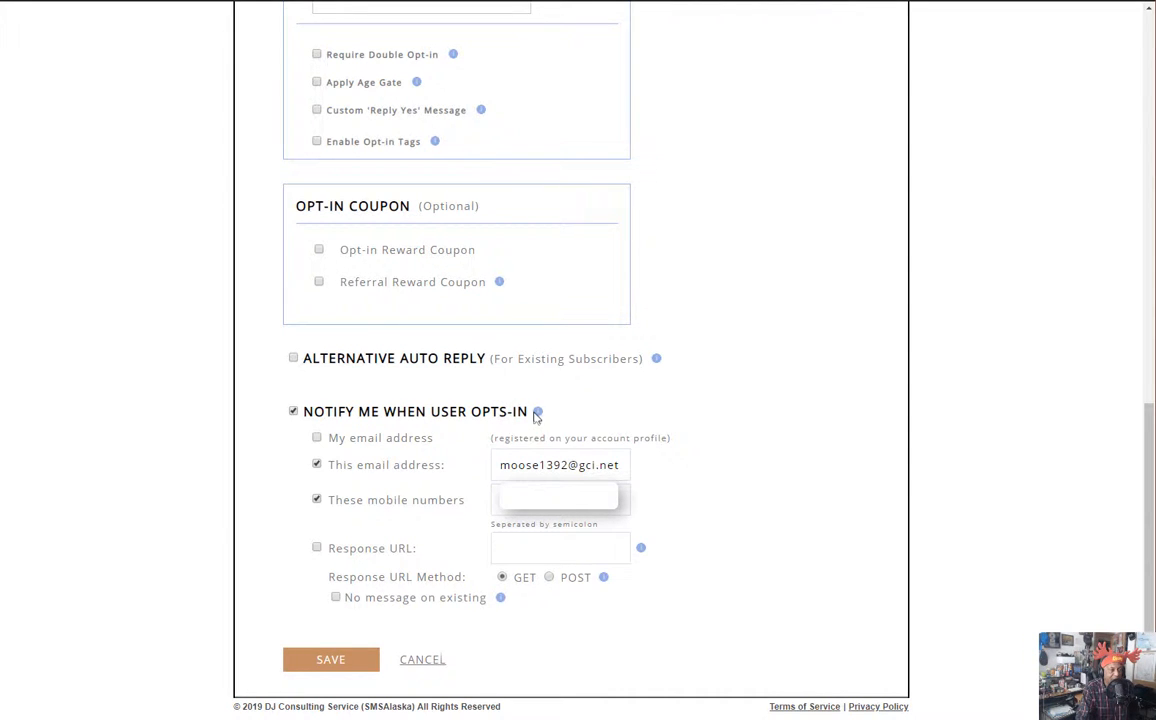
# Read the explanations of the opt-in notification settings, including Response URL, Response URL Method and No message on existing.
pyautogui.moveTo(537, 414)
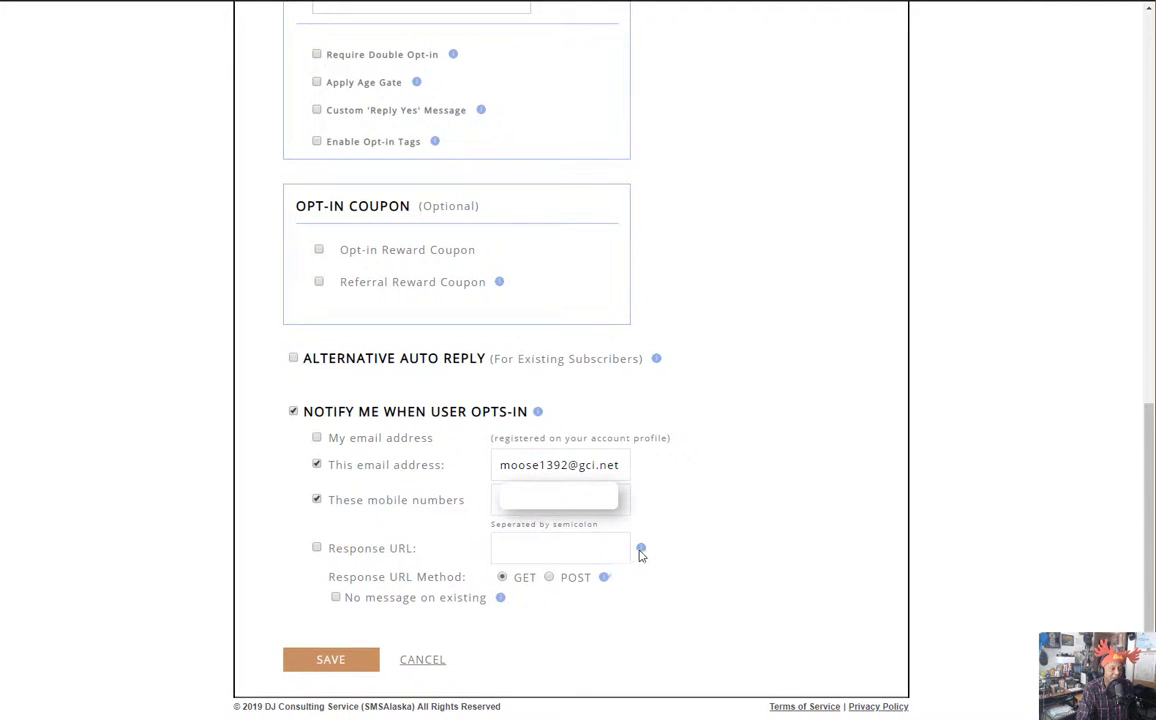
pyautogui.moveTo(641, 551)
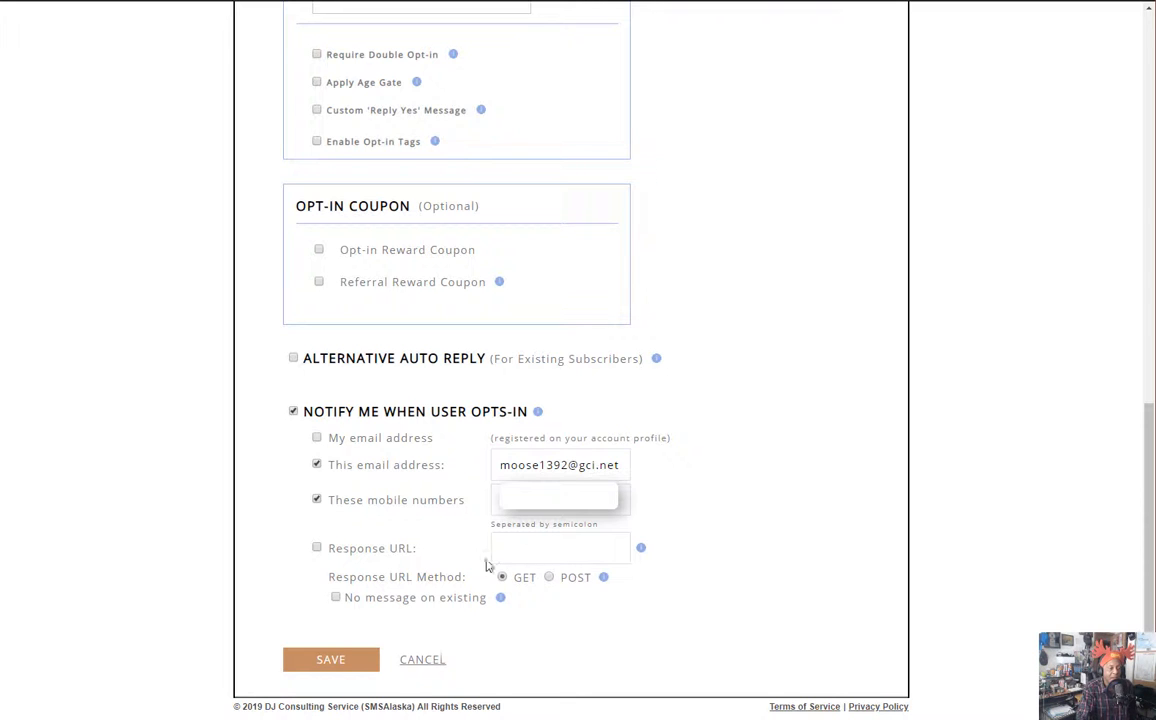
pyautogui.moveTo(603, 579)
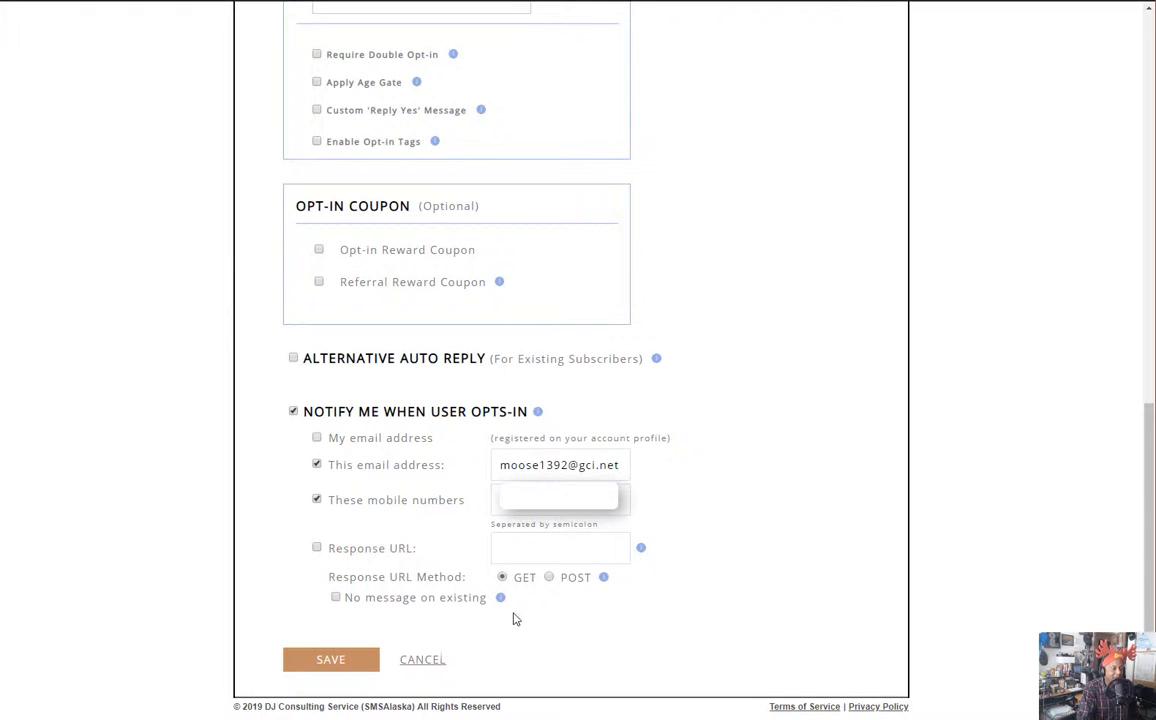
pyautogui.moveTo(500, 601)
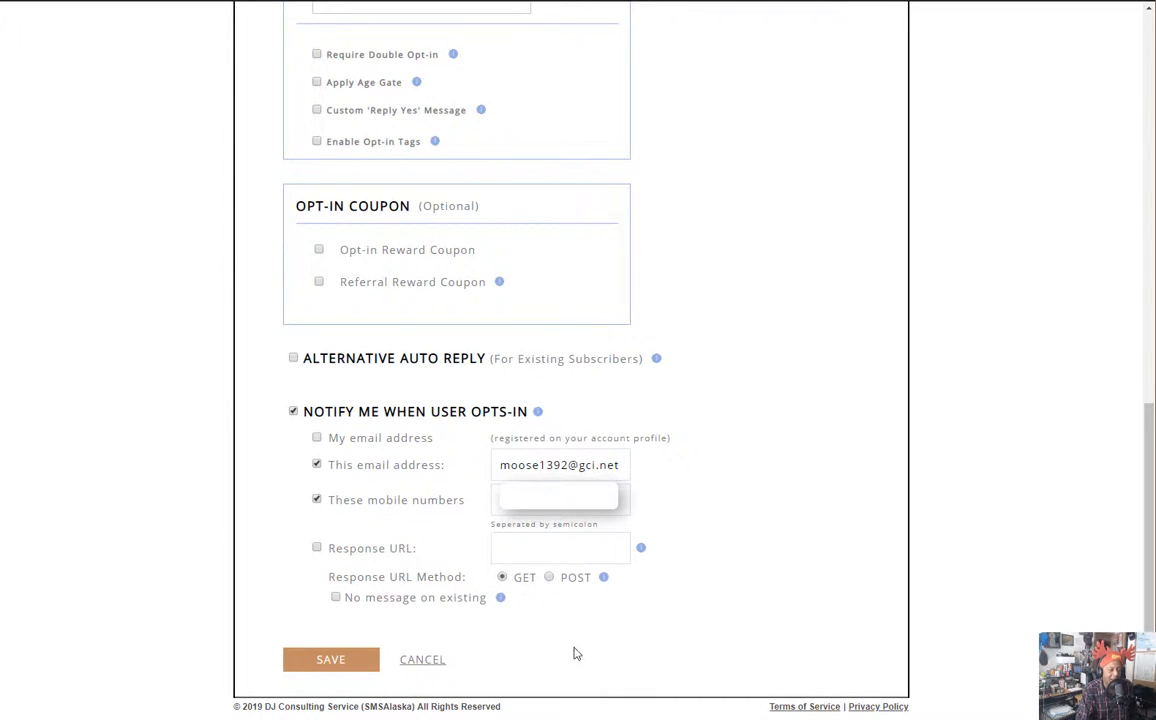
# Review the General Membeship list's opt-in message, frequency, personalization request and the explanations of its double opt-in, age gate, reply and tag options.
pyautogui.scroll(15, 712, 592)
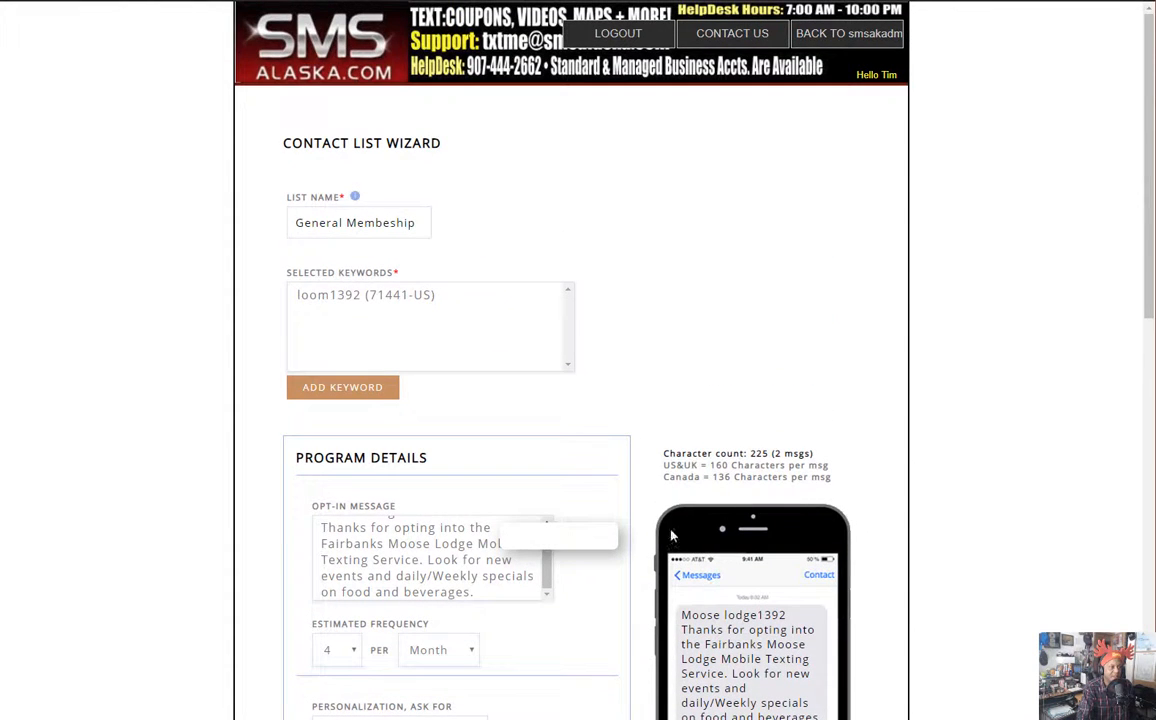
pyautogui.scroll(-3, 625, 468)
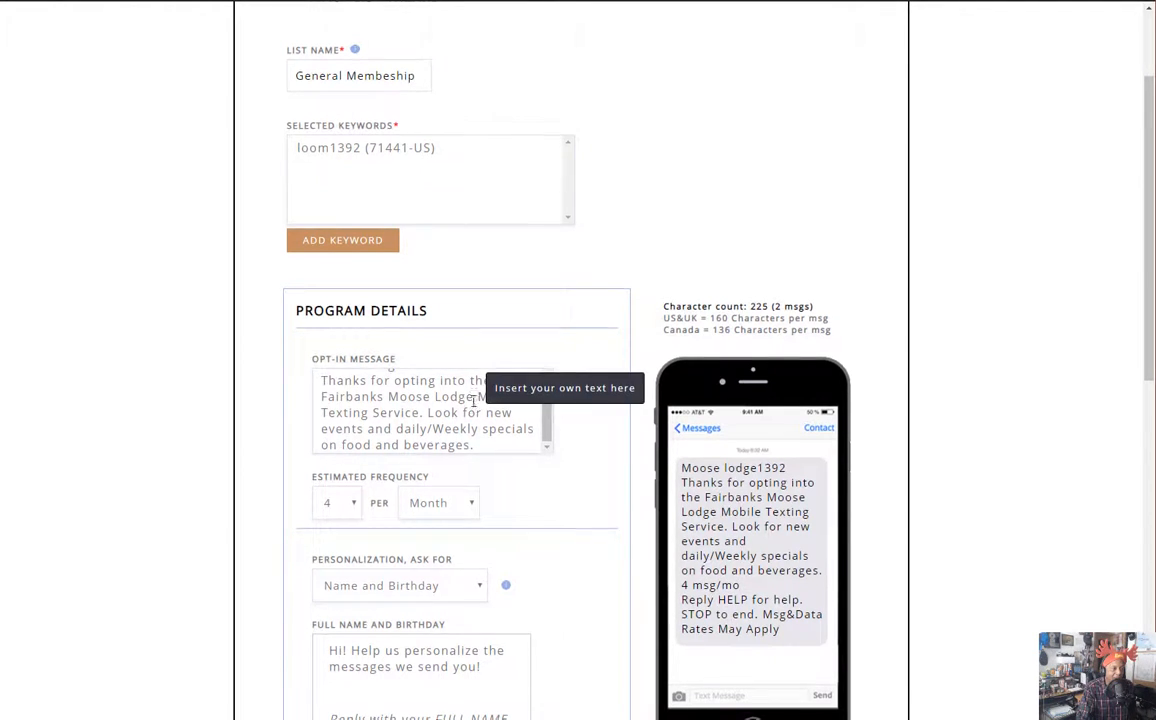
pyautogui.scroll(-2, 480, 380)
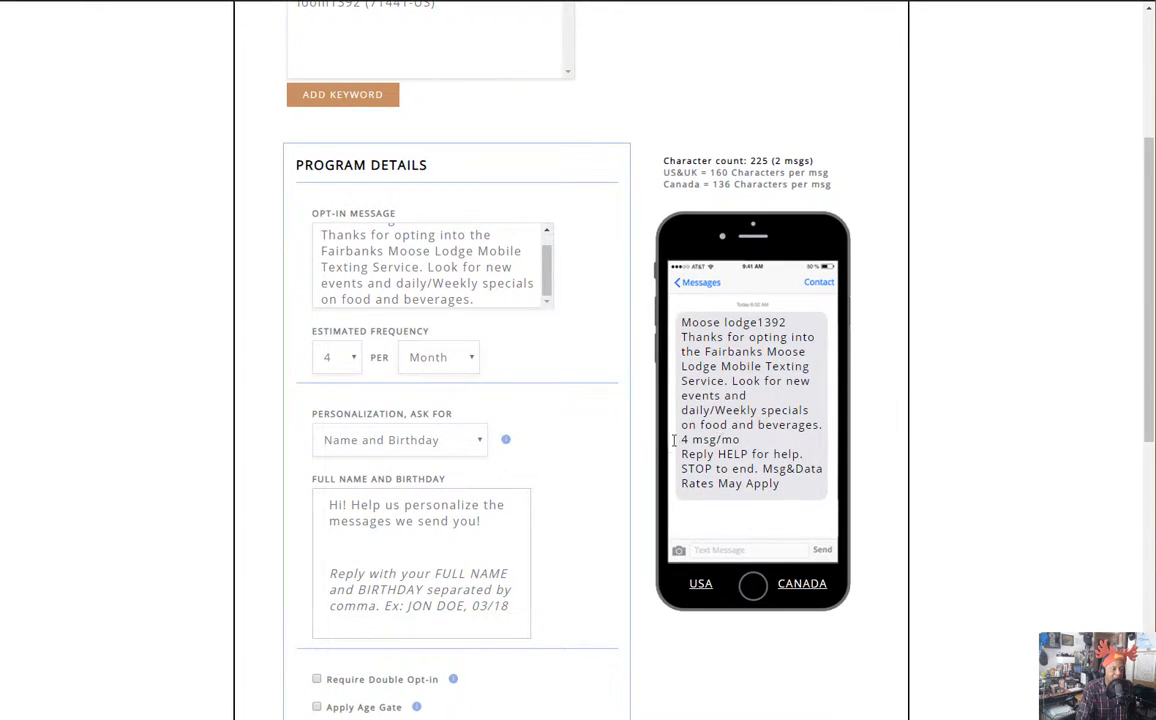
pyautogui.scroll(-3, 444, 434)
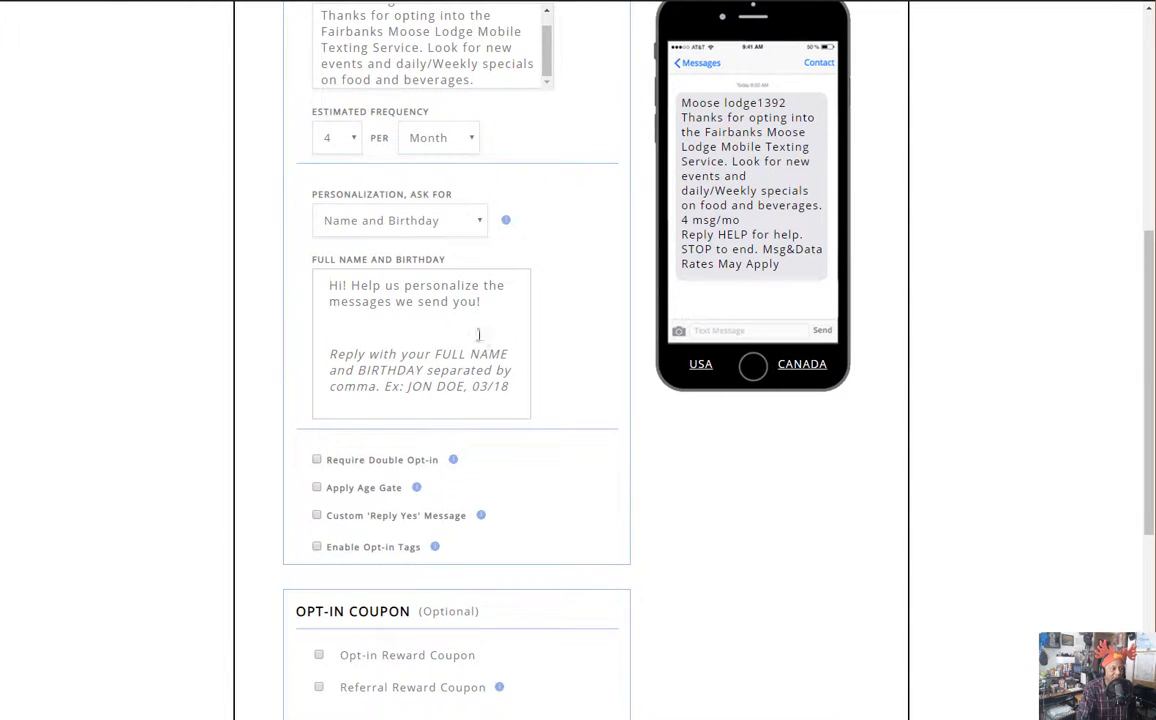
pyautogui.scroll(-3, 545, 475)
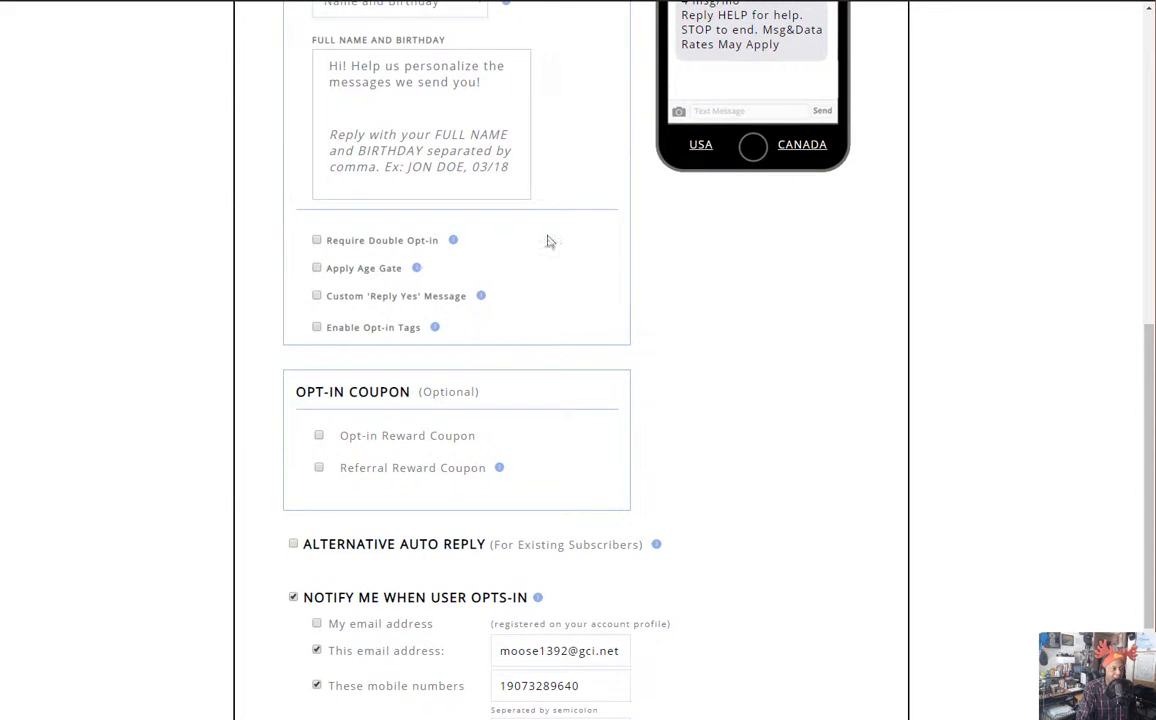
pyautogui.moveTo(455, 243)
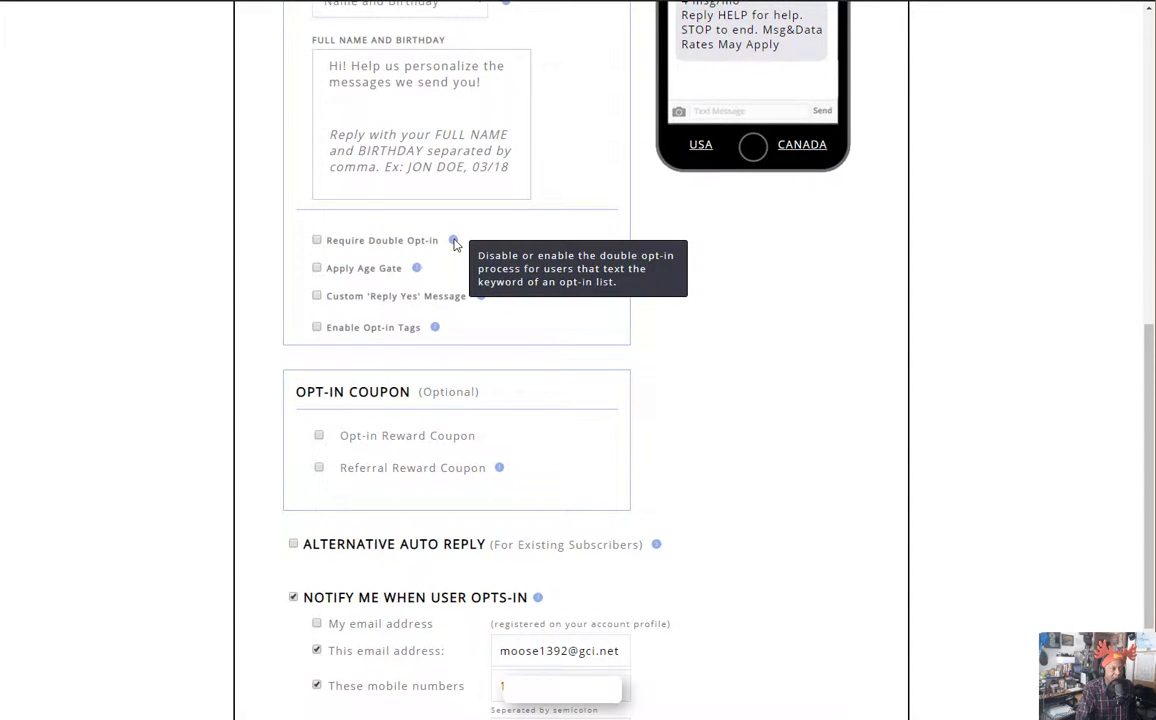
pyautogui.moveTo(417, 270)
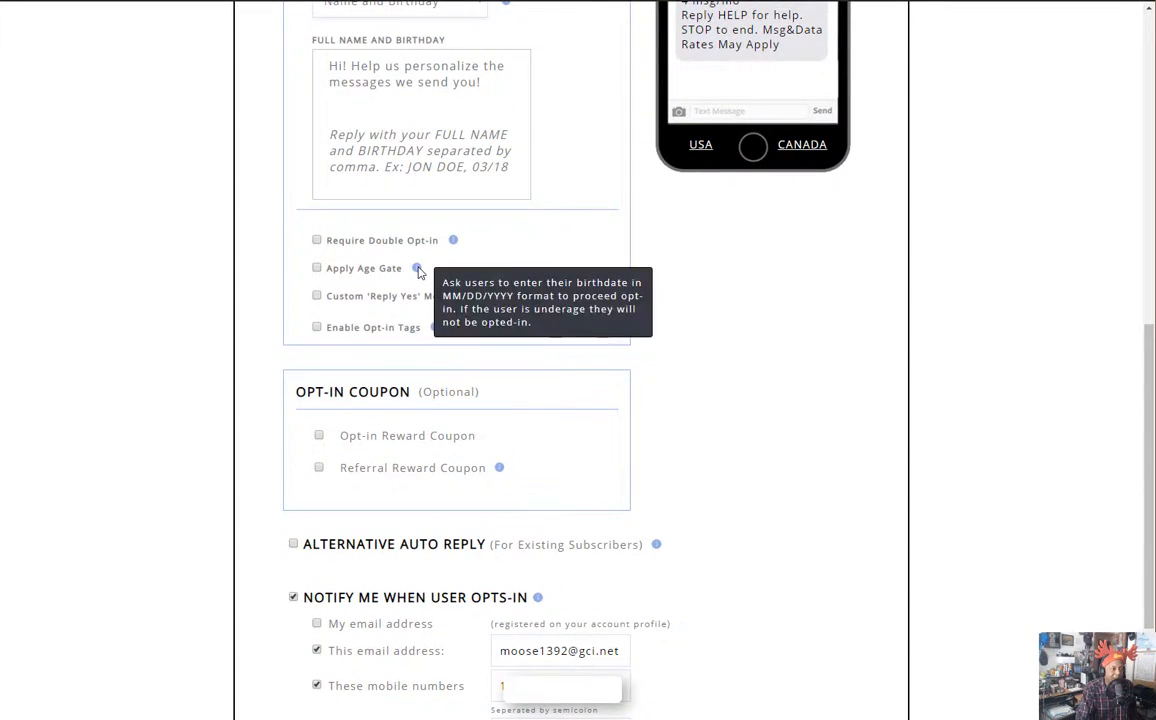
pyautogui.moveTo(482, 297)
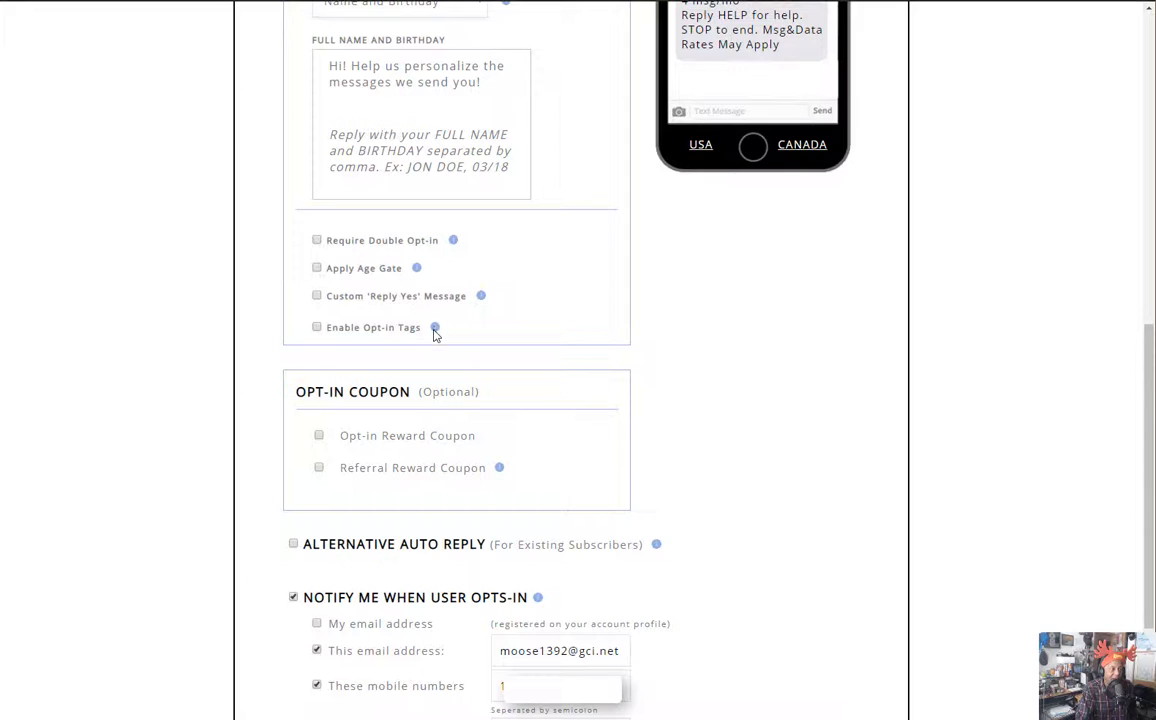
pyautogui.moveTo(435, 333)
# Turn Alternative Auto Reply on and off again, and read the Response URL Method explanation.
pyautogui.scroll(-2, 802, 477)
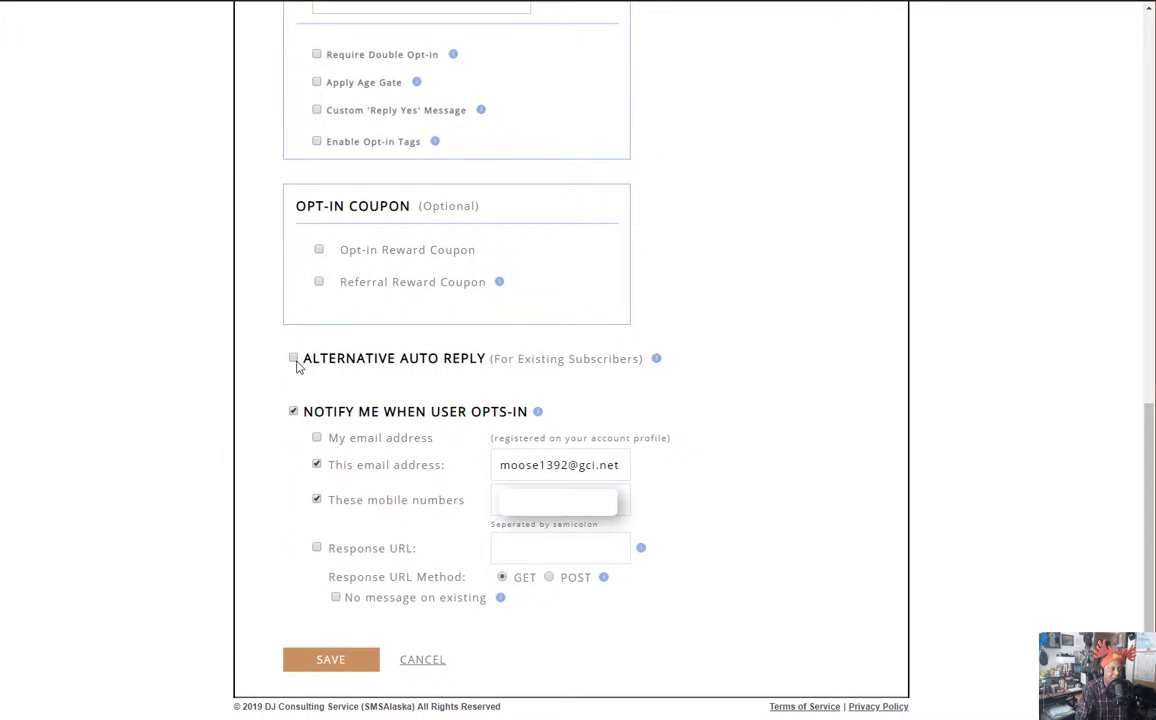
pyautogui.click(294, 359)
pyautogui.click(294, 359)
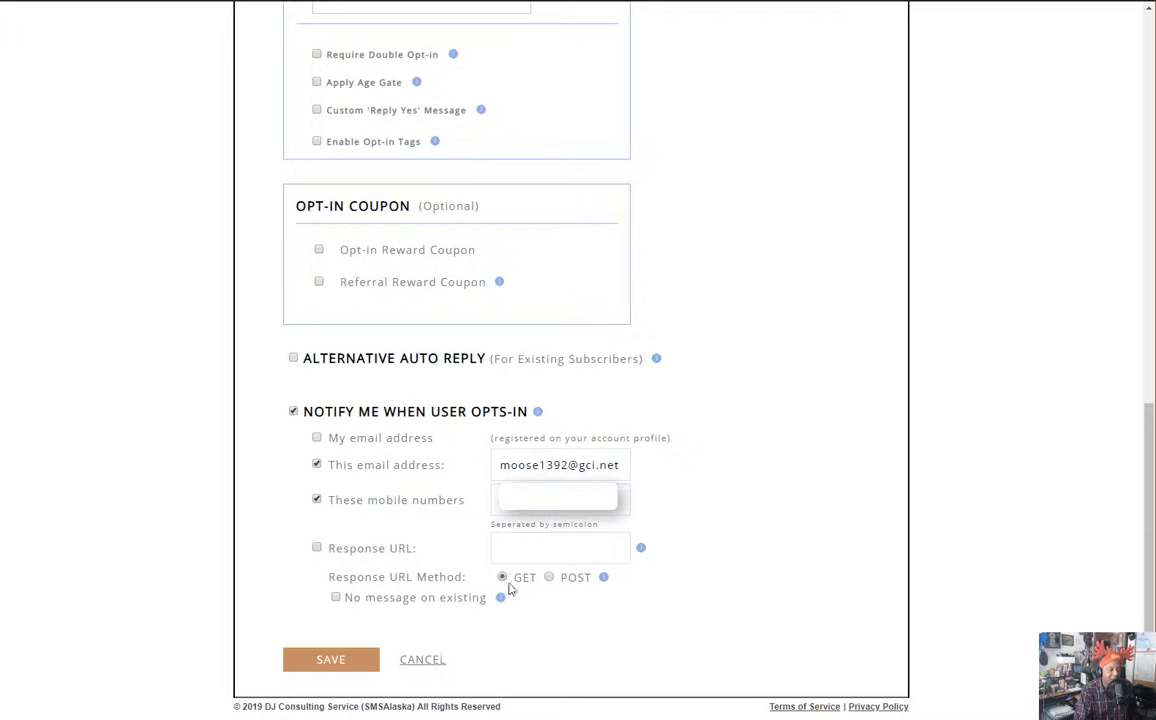
pyautogui.moveTo(604, 584)
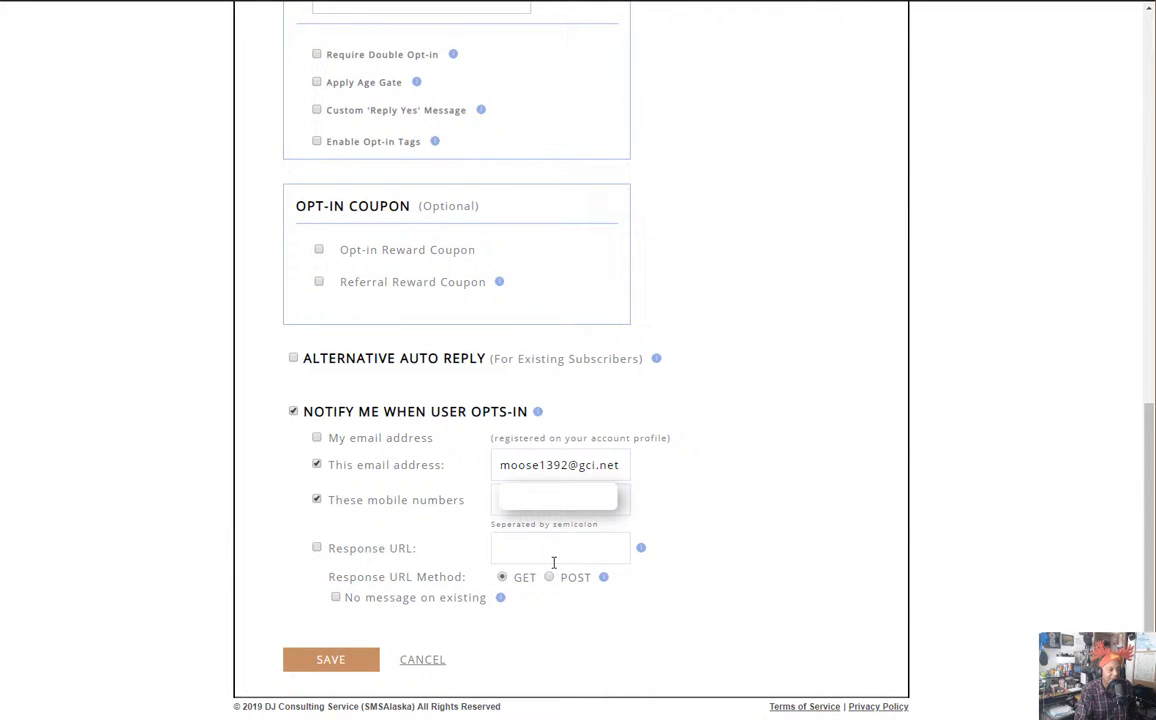
# Leave the General Membeship contact list wizard without saving any changes.
pyautogui.scroll(15, 770, 506)
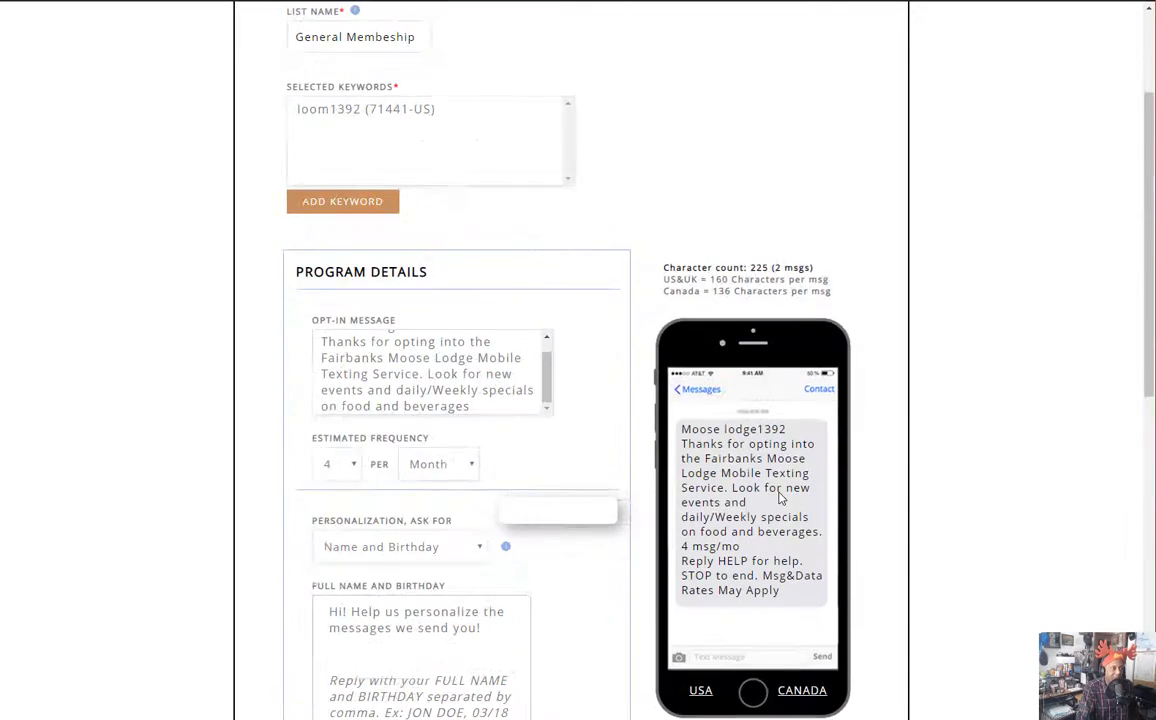
pyautogui.scroll(-15, 765, 395)
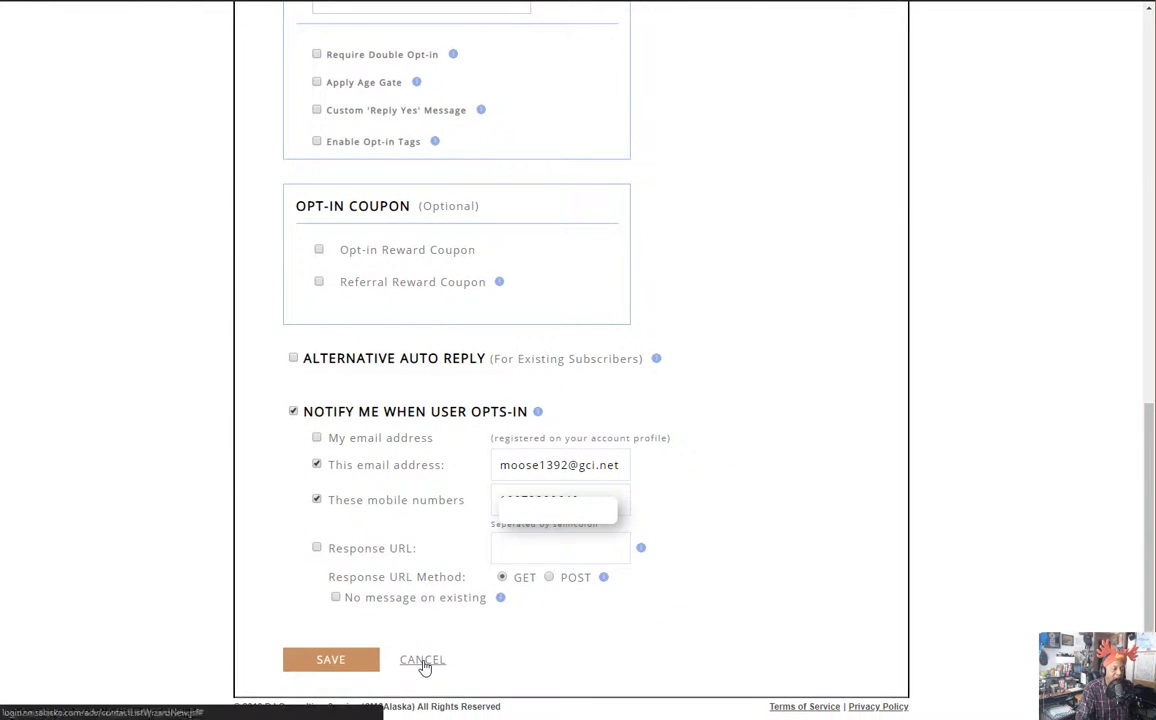
pyautogui.click(421, 662)
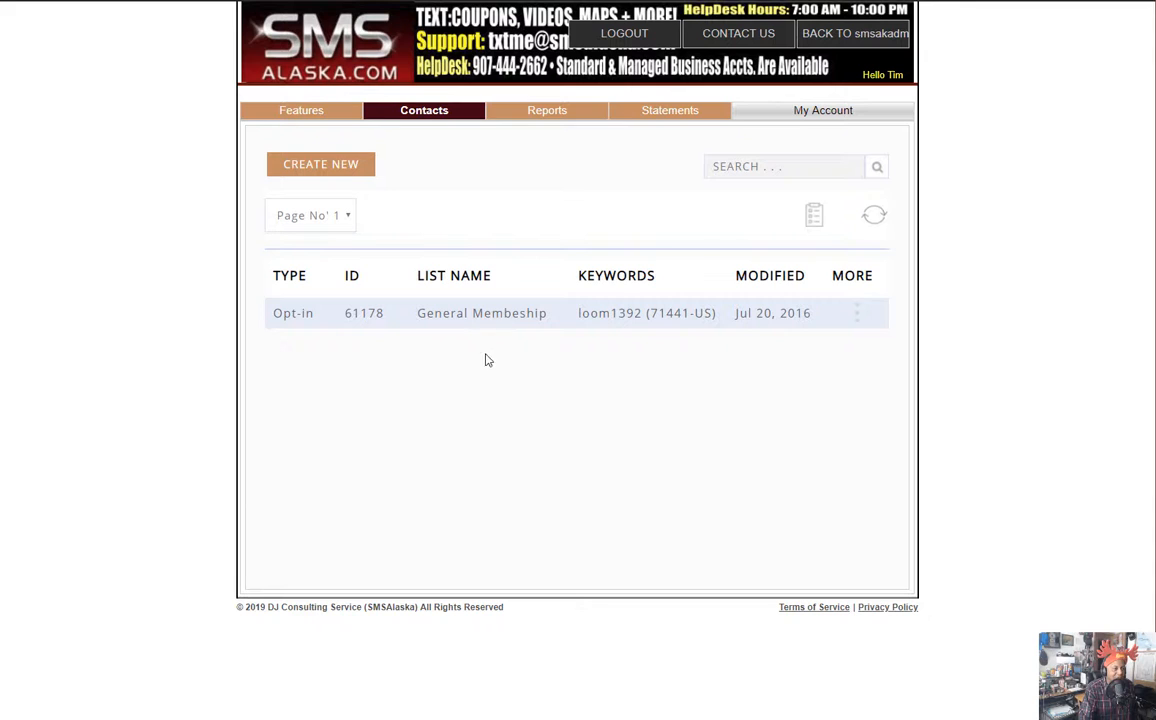
# Check the additional actions offered for the General Membeship list and close them without choosing any.
pyautogui.click(304, 112)
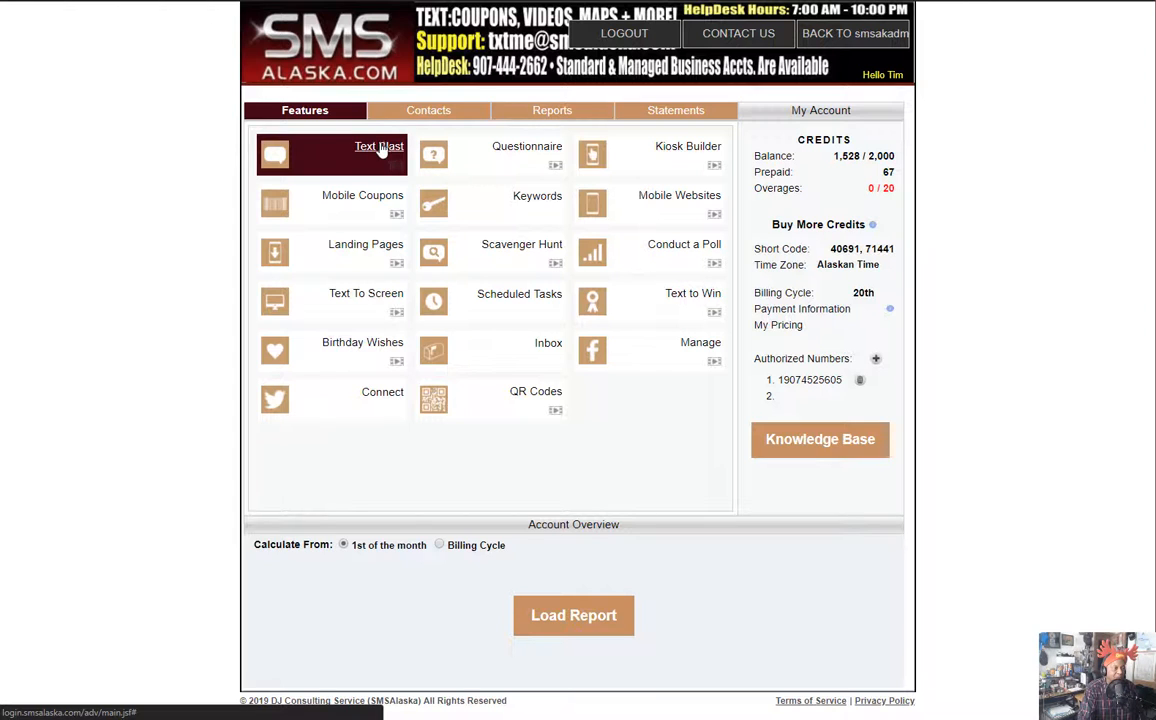
pyautogui.click(446, 111)
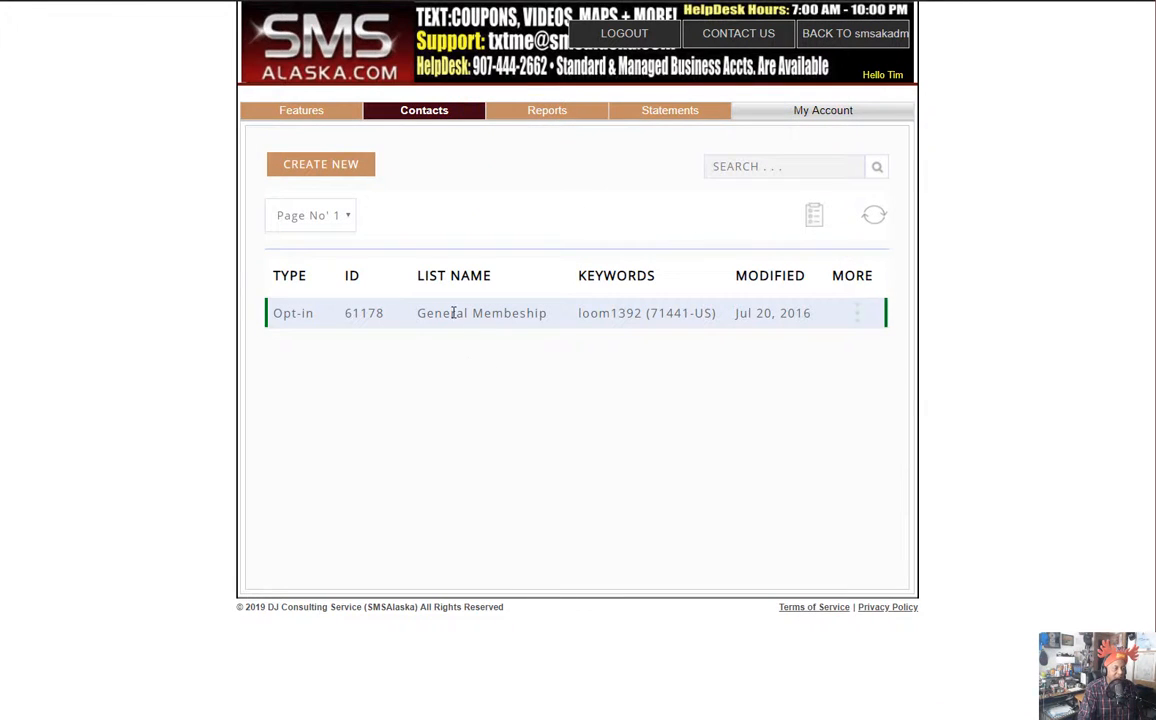
pyautogui.click(858, 315)
pyautogui.click(543, 399)
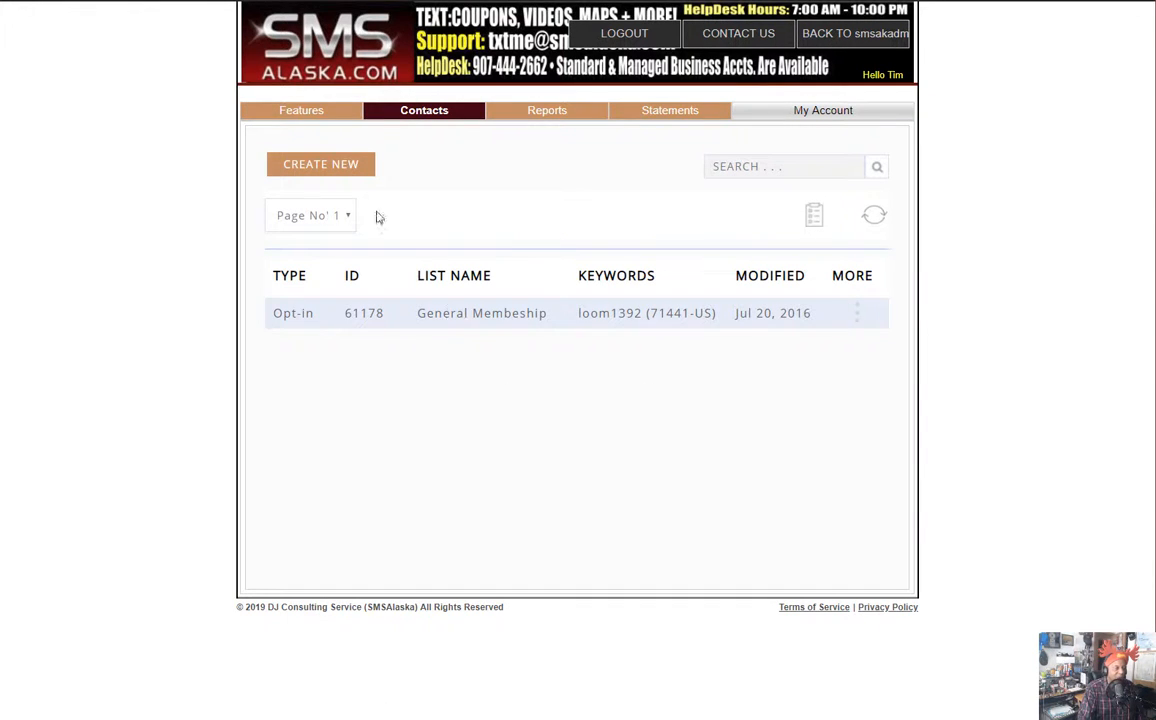
# Open the Text Blast feature and get its empty message field ready for text.
pyautogui.click(321, 113)
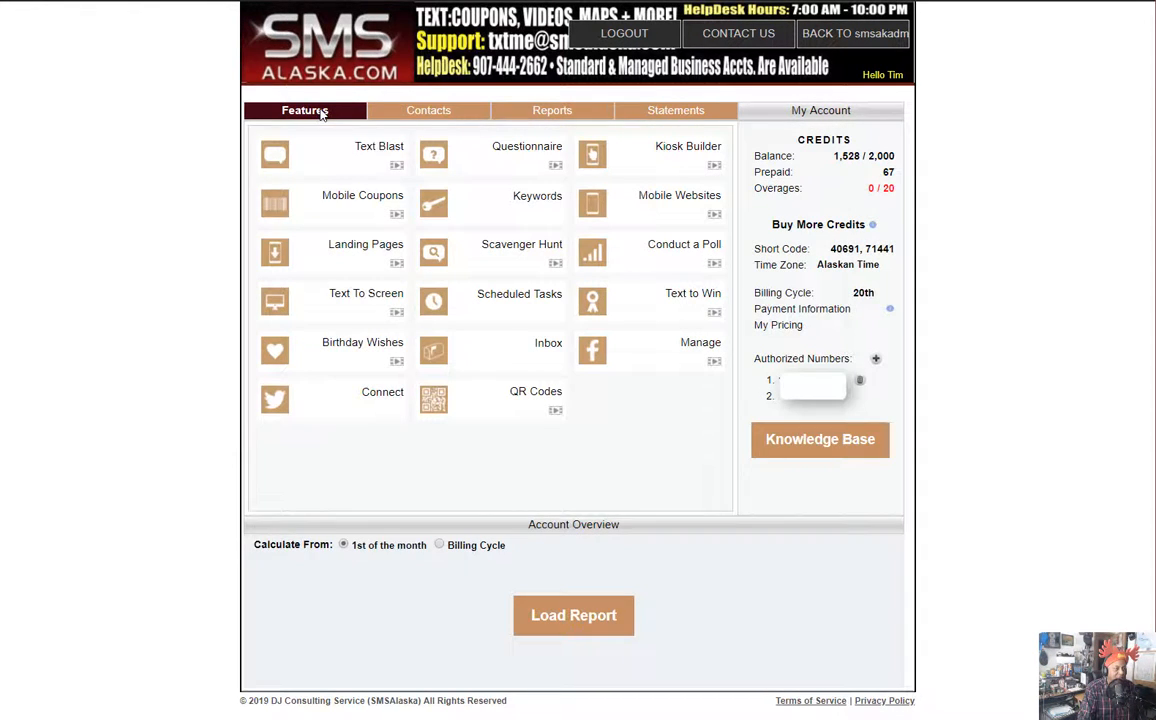
pyautogui.click(379, 150)
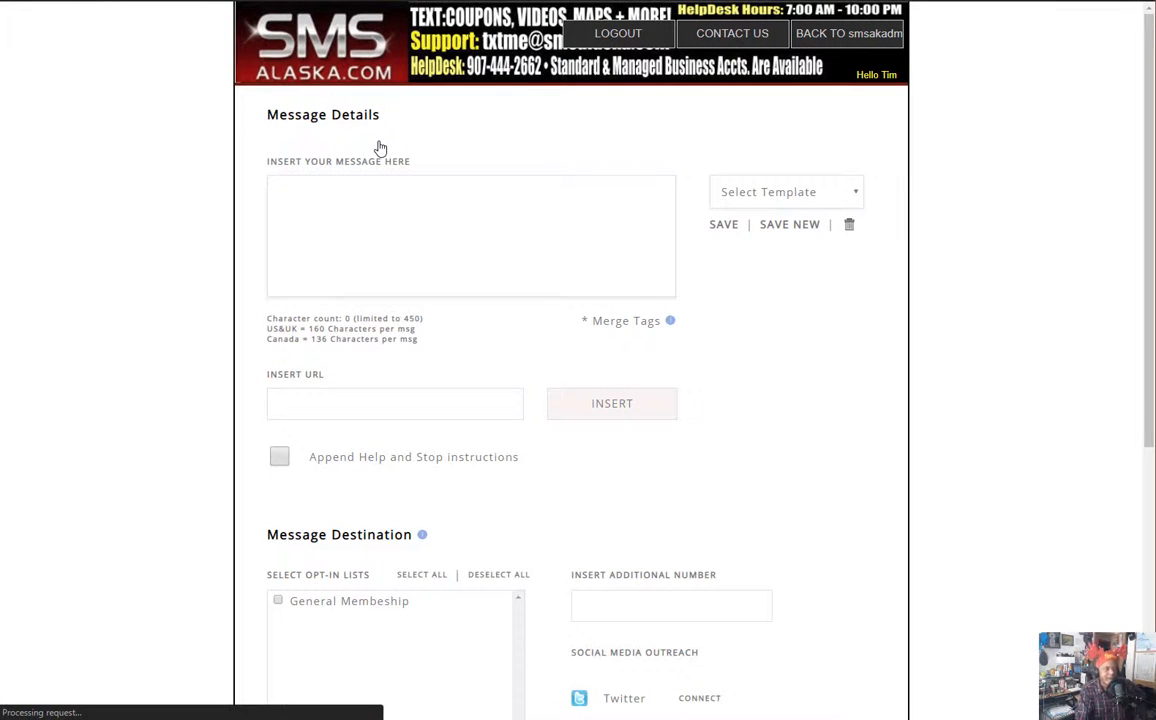
pyautogui.click(283, 233)
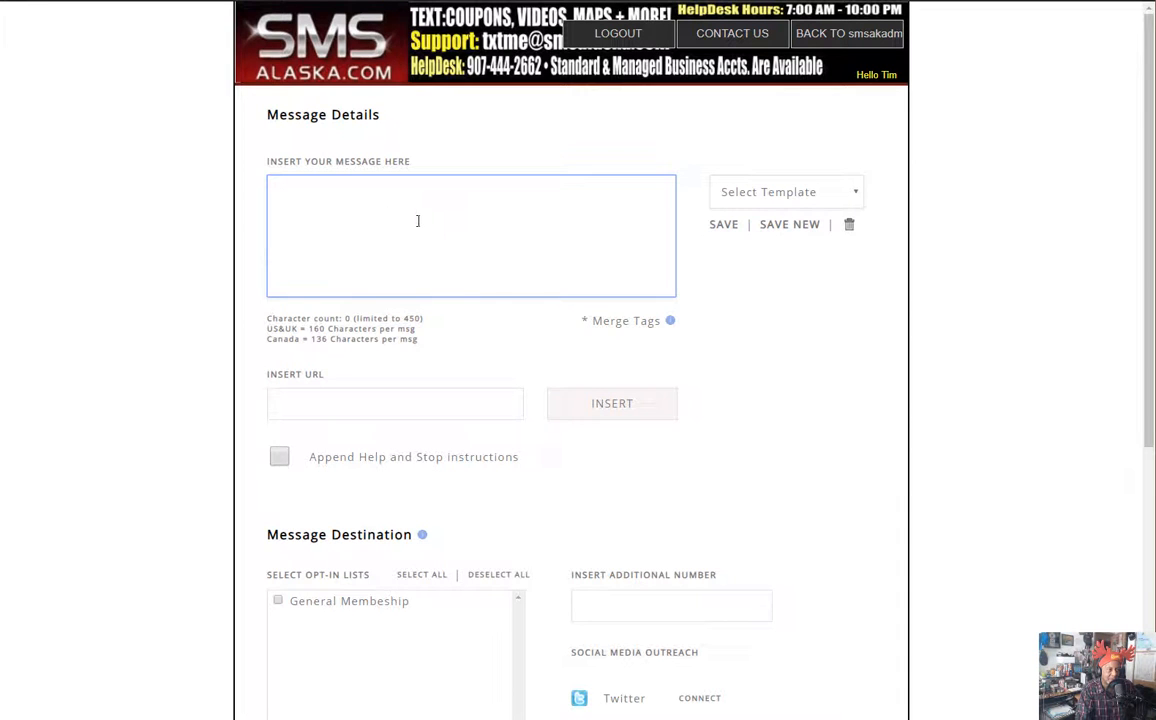
# Preview the General Membership meeting and LOTM Update message templates.
pyautogui.click(858, 195)
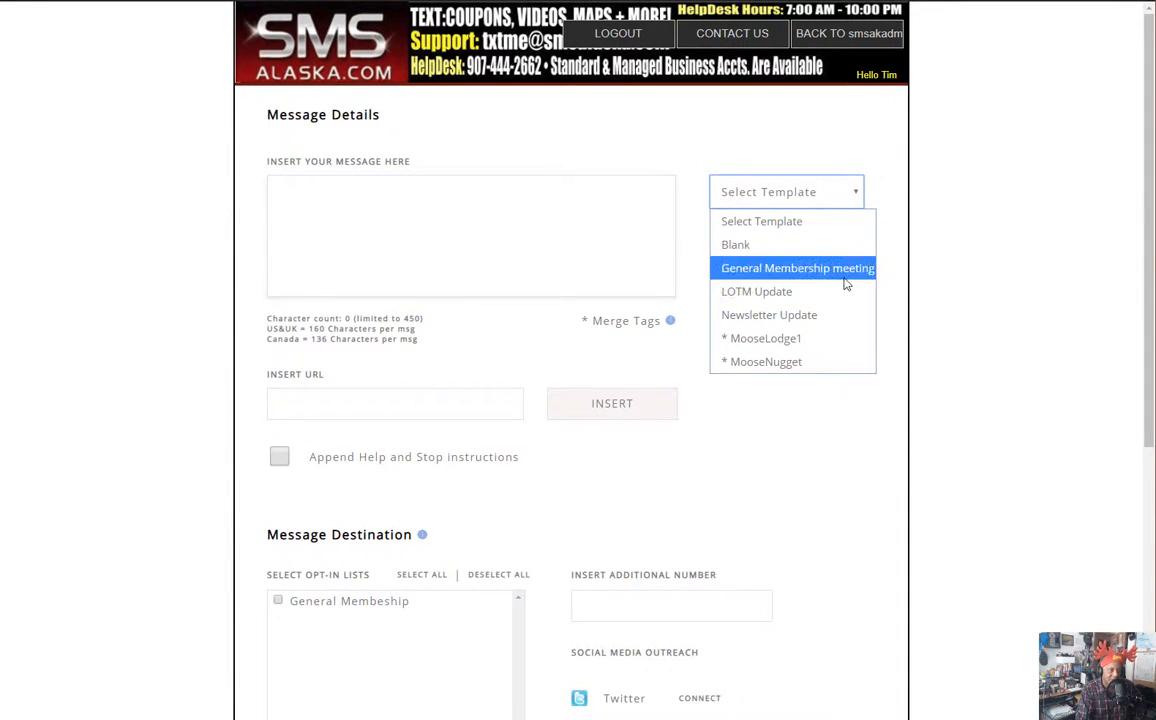
pyautogui.click(845, 272)
pyautogui.click(845, 198)
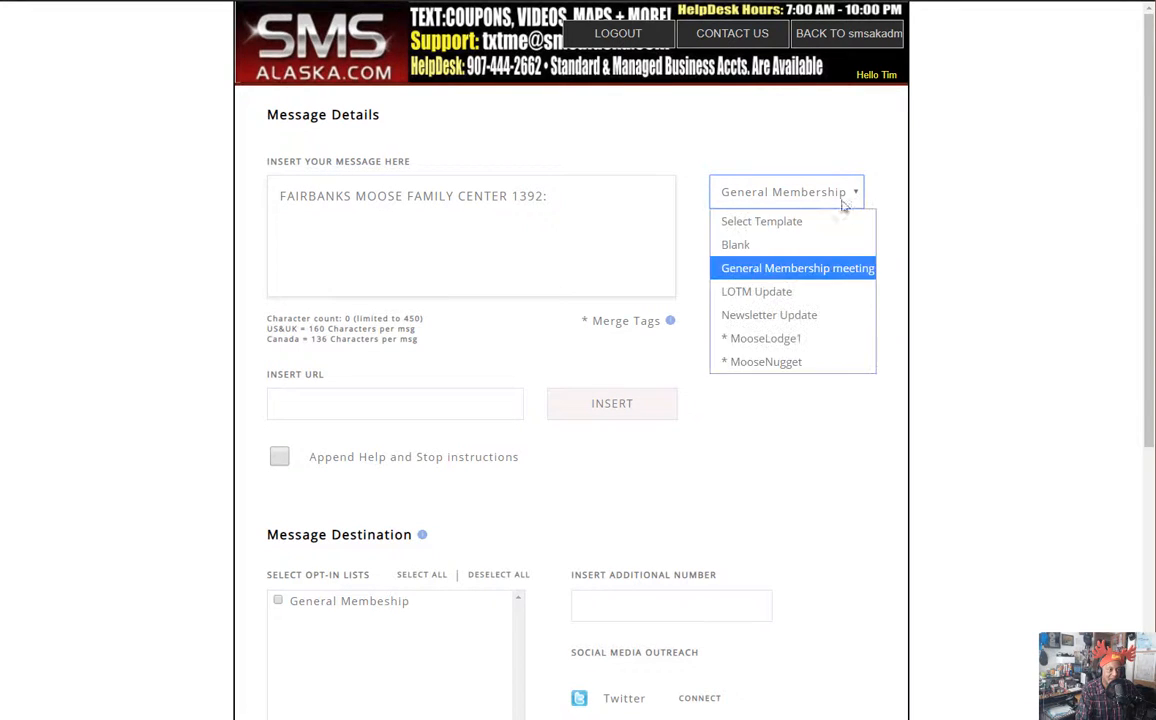
pyautogui.click(776, 291)
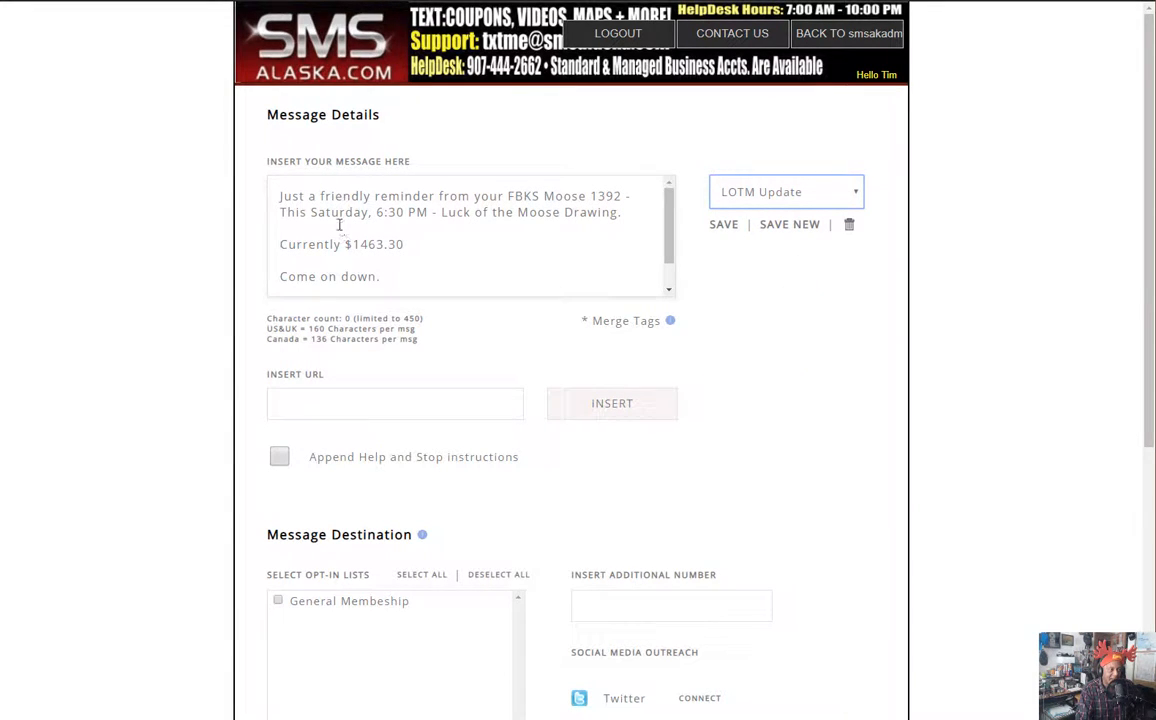
pyautogui.click(848, 195)
pyautogui.click(823, 316)
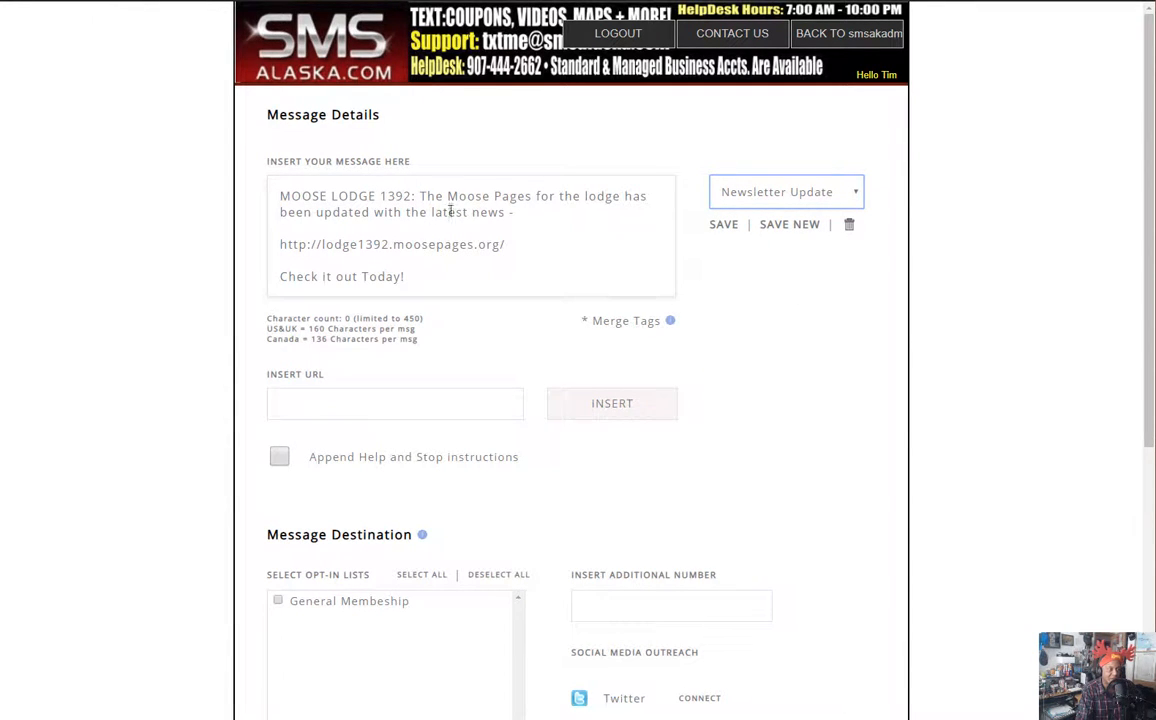
pyautogui.moveTo(510, 244); pyautogui.dragTo(278, 245)
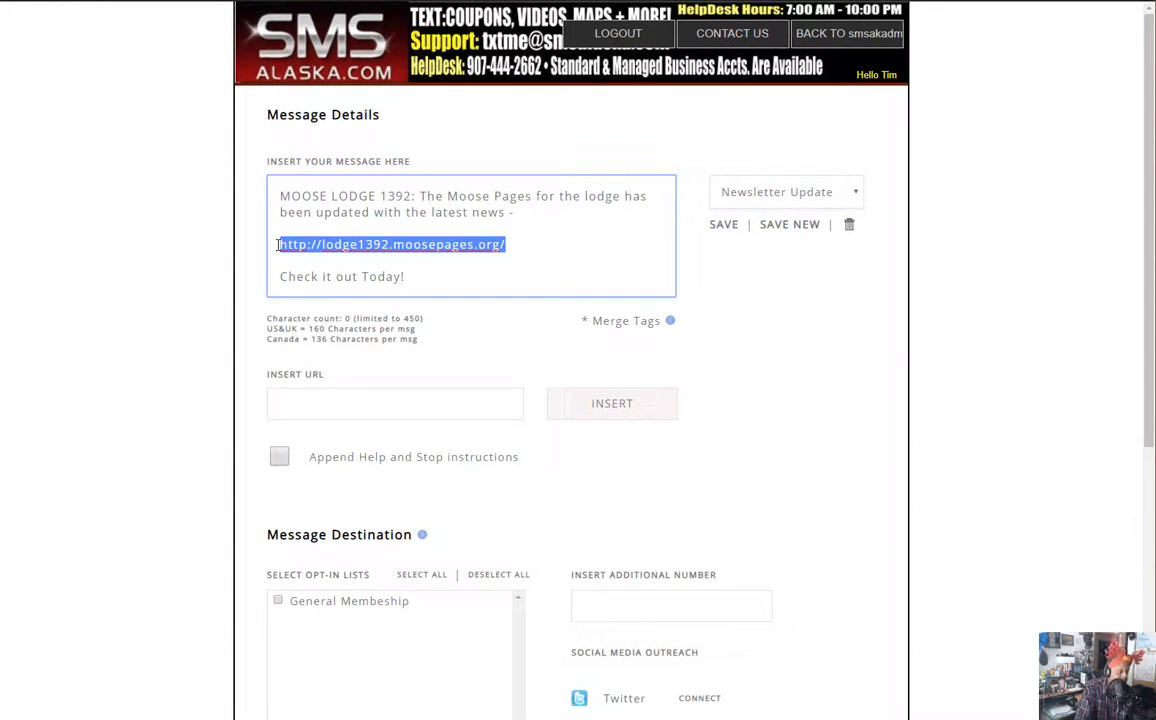
pyautogui.hotkey('ctrl', 'x')
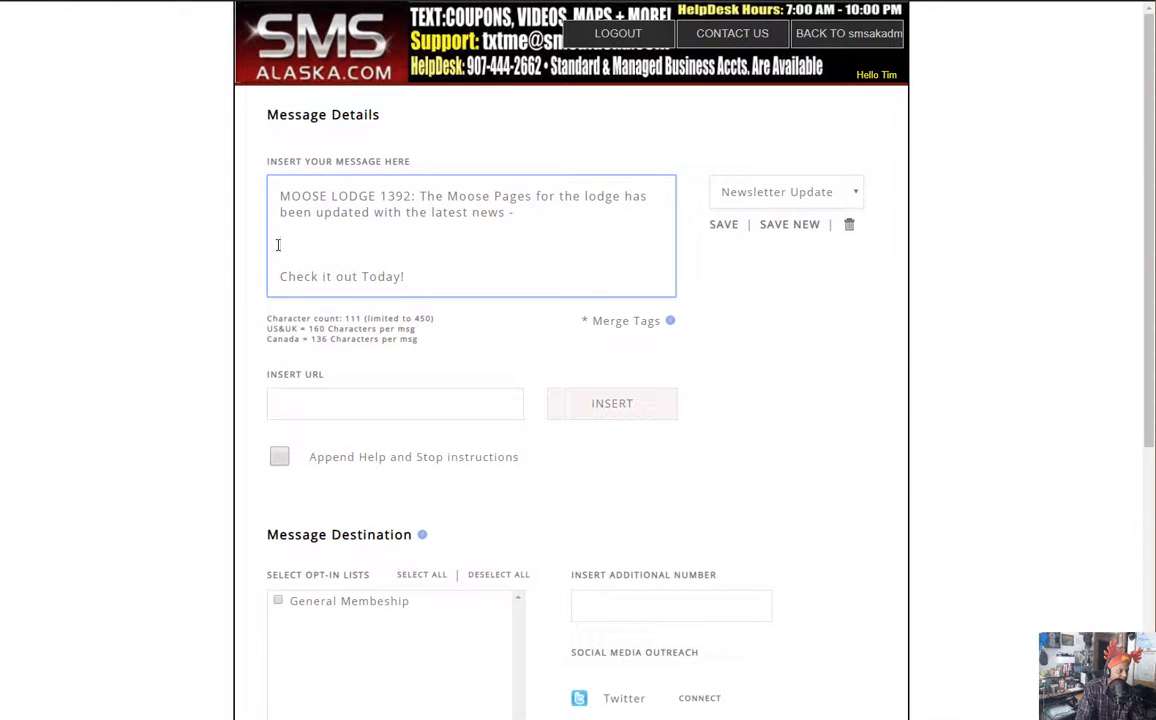
pyautogui.click(366, 409)
pyautogui.hotkey('ctrl', 'v')
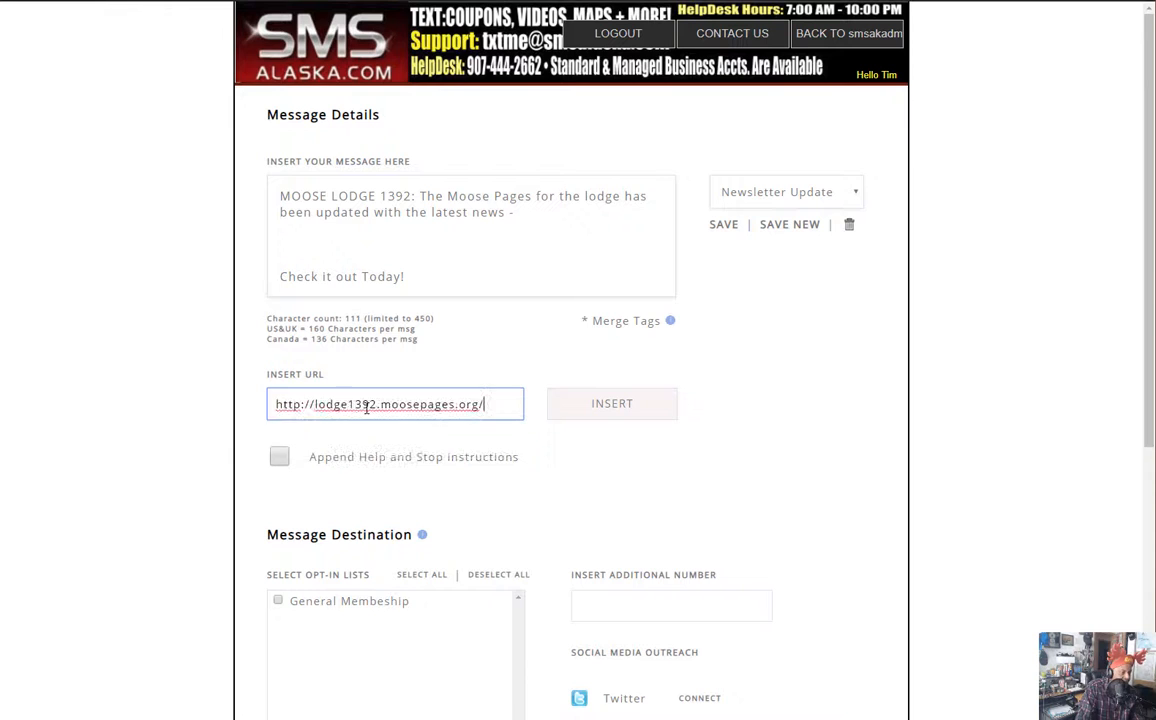
pyautogui.click(620, 406)
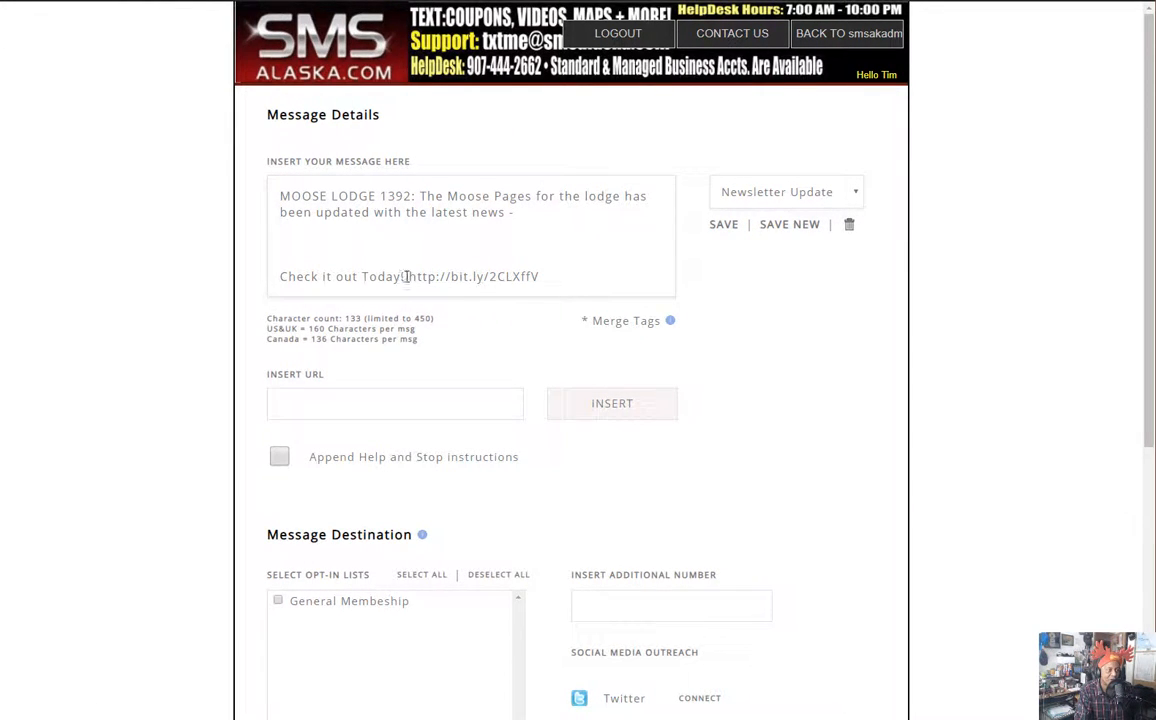
# Move the shortened link from after "Check it out Today!" to the line below "latest news -".
pyautogui.moveTo(539, 278); pyautogui.dragTo(408, 280)
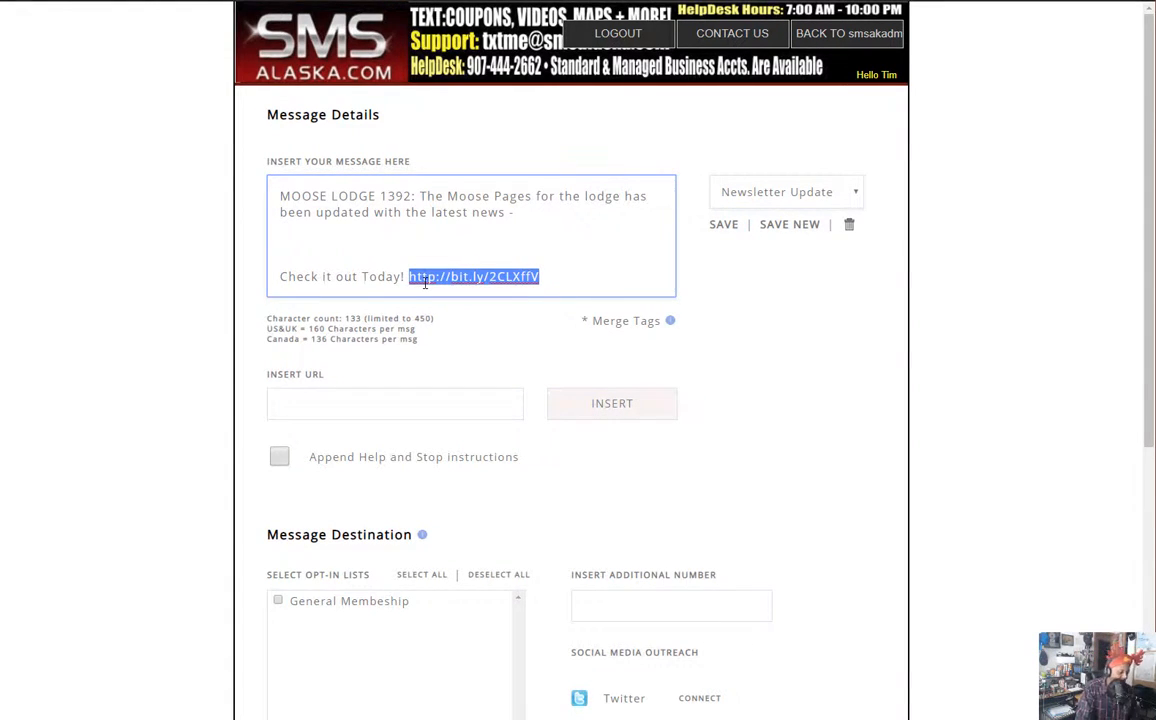
pyautogui.press('BackSpace')
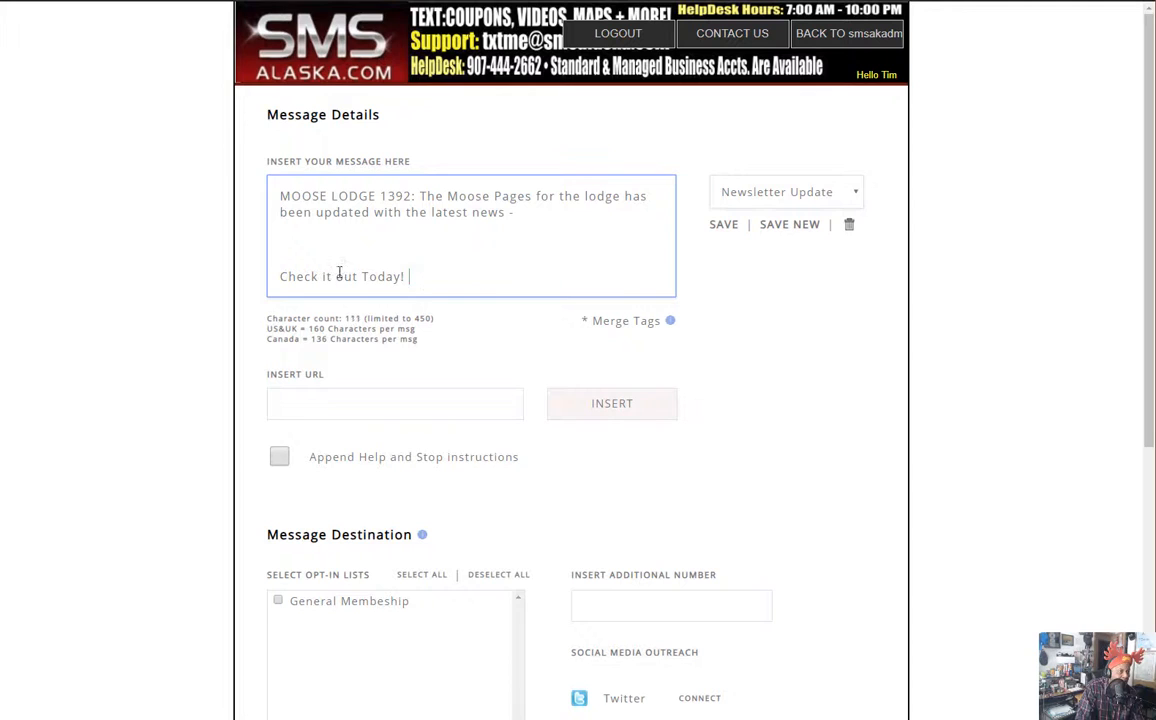
pyautogui.hotkey('ctrl', 'v')
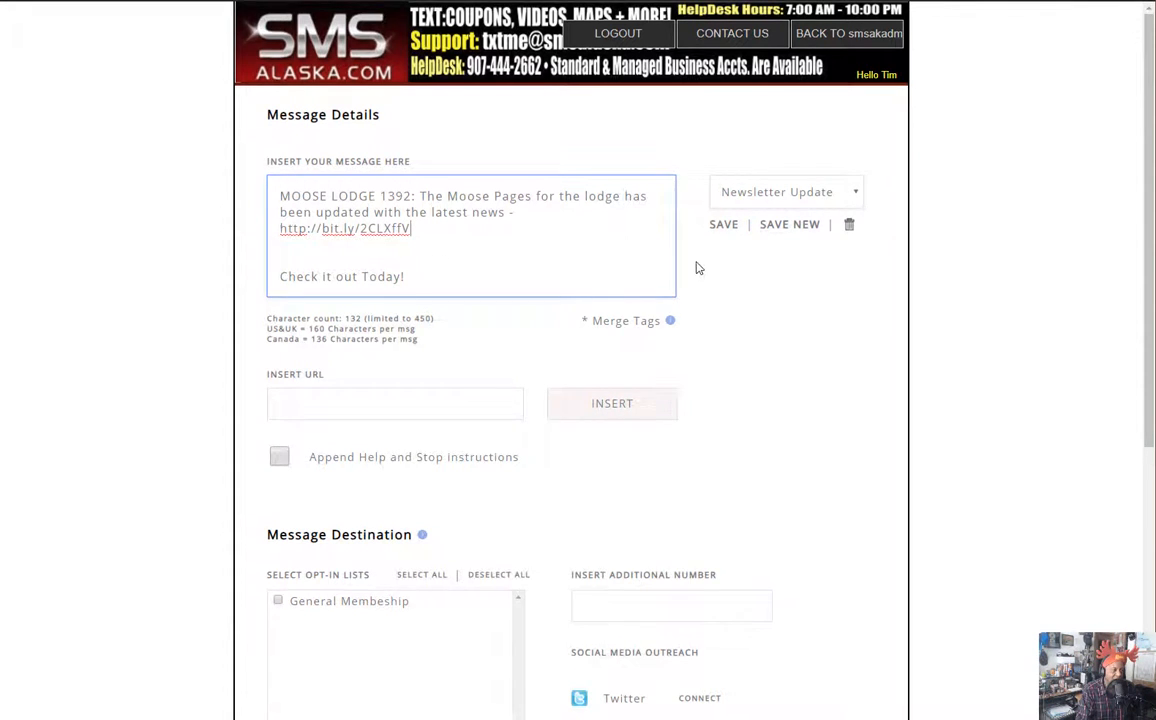
# Try the Append Help and Stop instructions option for the message and turn it off again.
pyautogui.scroll(-3, 698, 268)
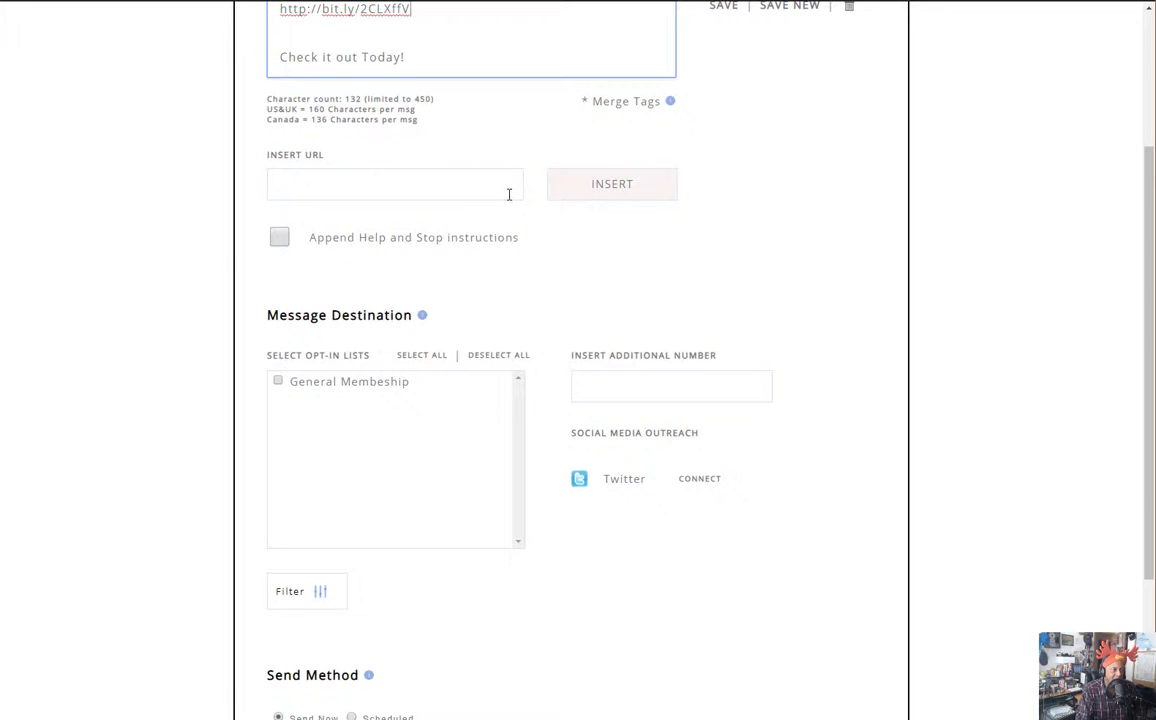
pyautogui.click(279, 237)
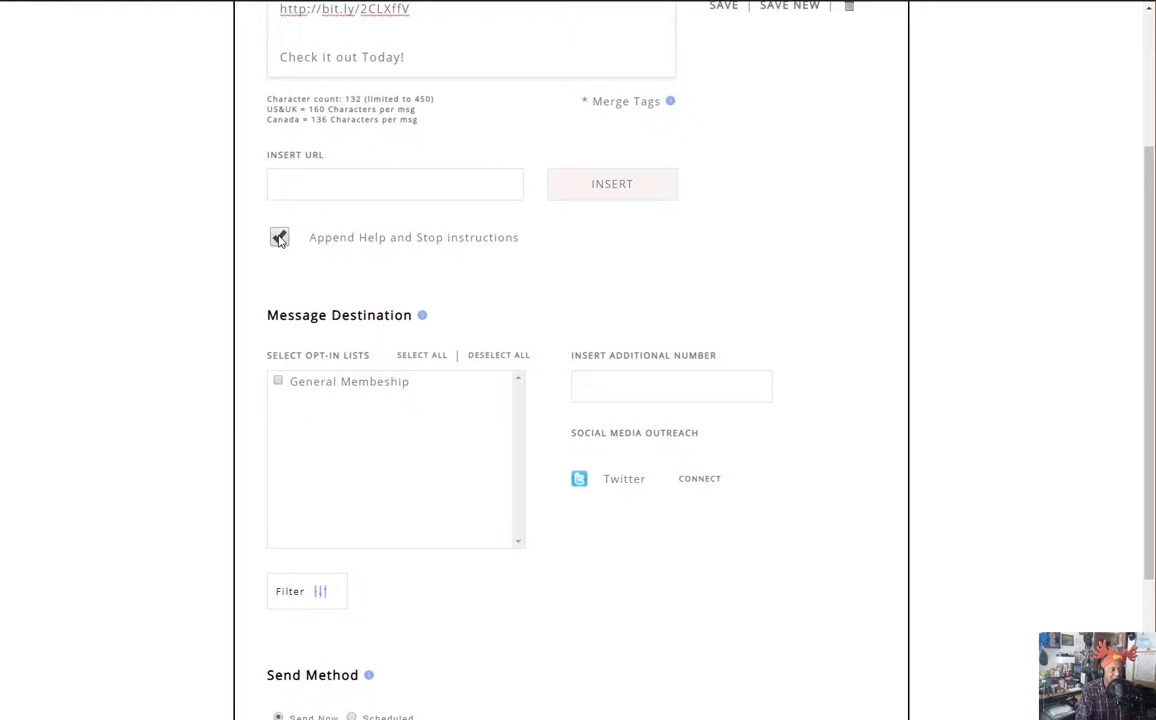
pyautogui.click(280, 240)
pyautogui.scroll(3, 723, 168)
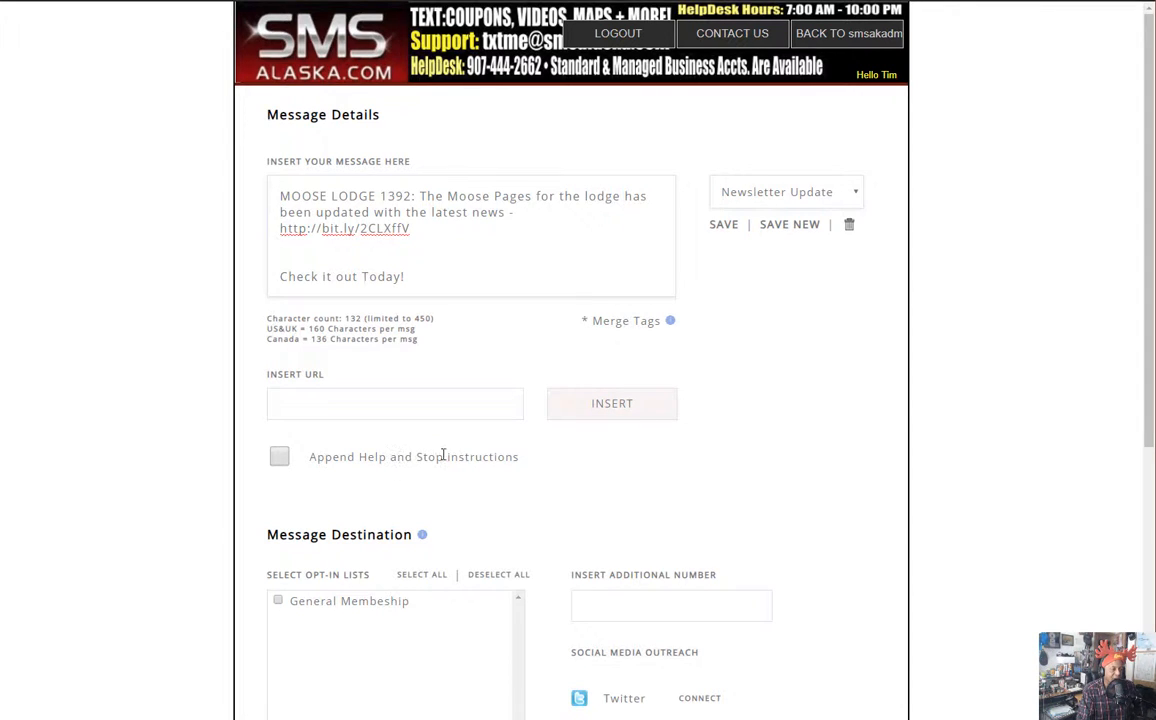
pyautogui.scroll(-5, 720, 379)
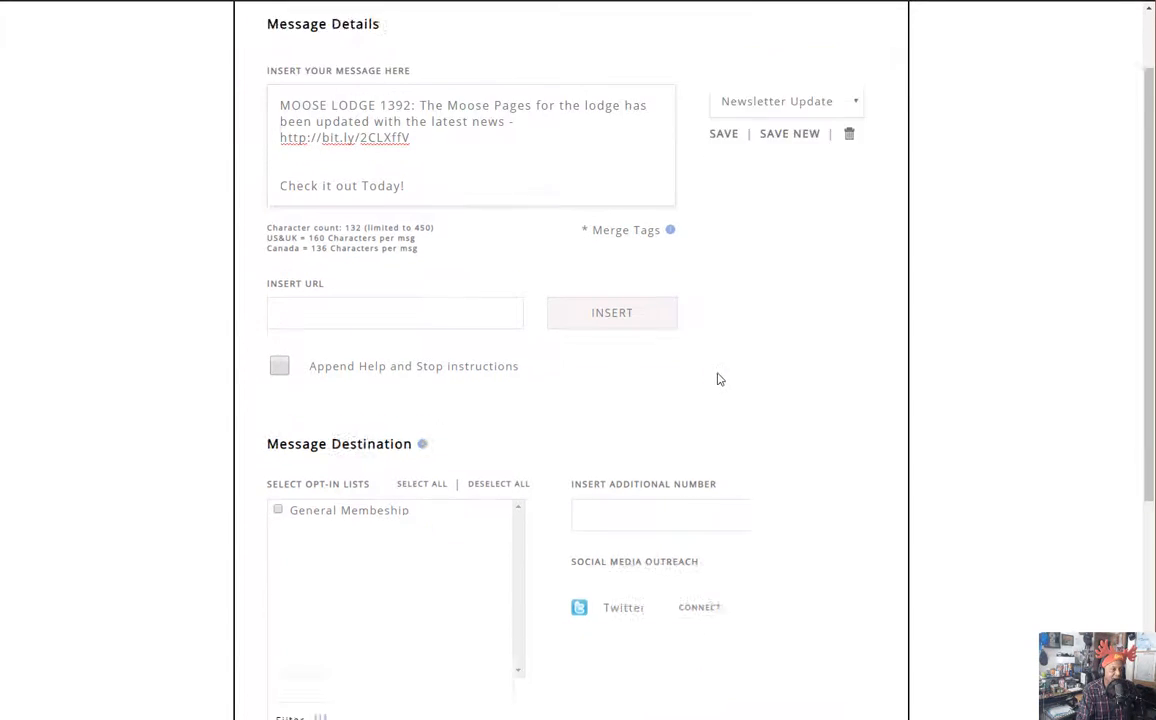
# Check the saved entries offered for the additional number under Message Destination without choosing one.
pyautogui.scroll(2, 776, 333)
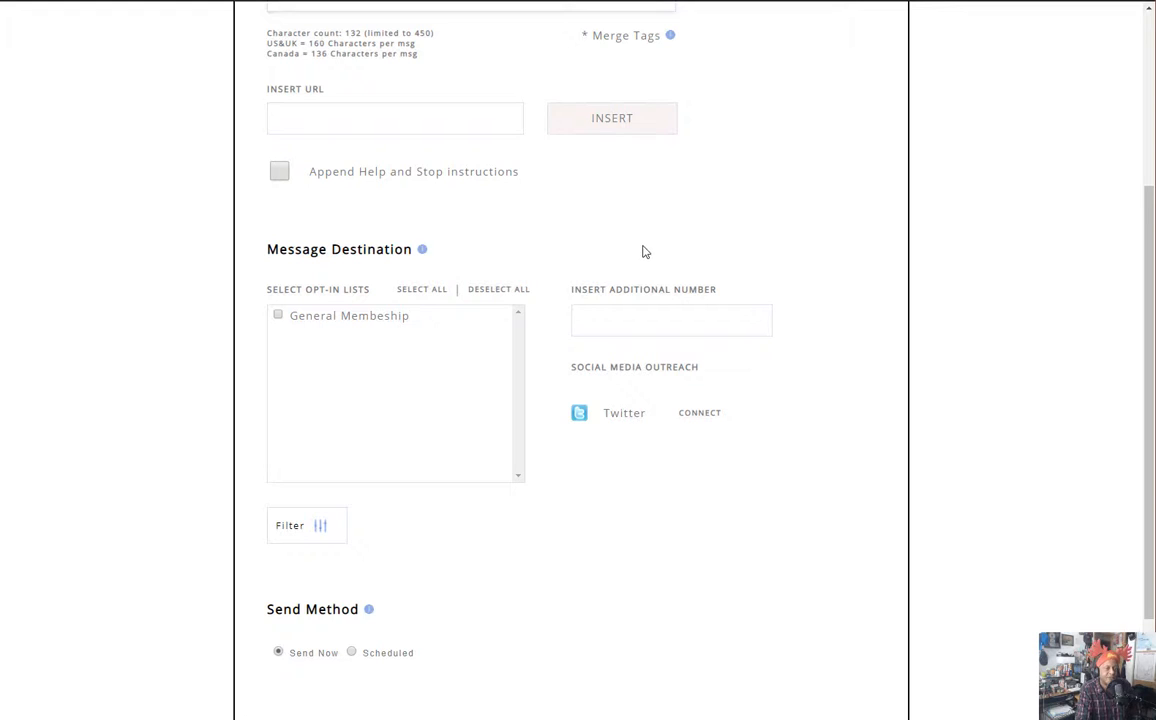
pyautogui.click(653, 321)
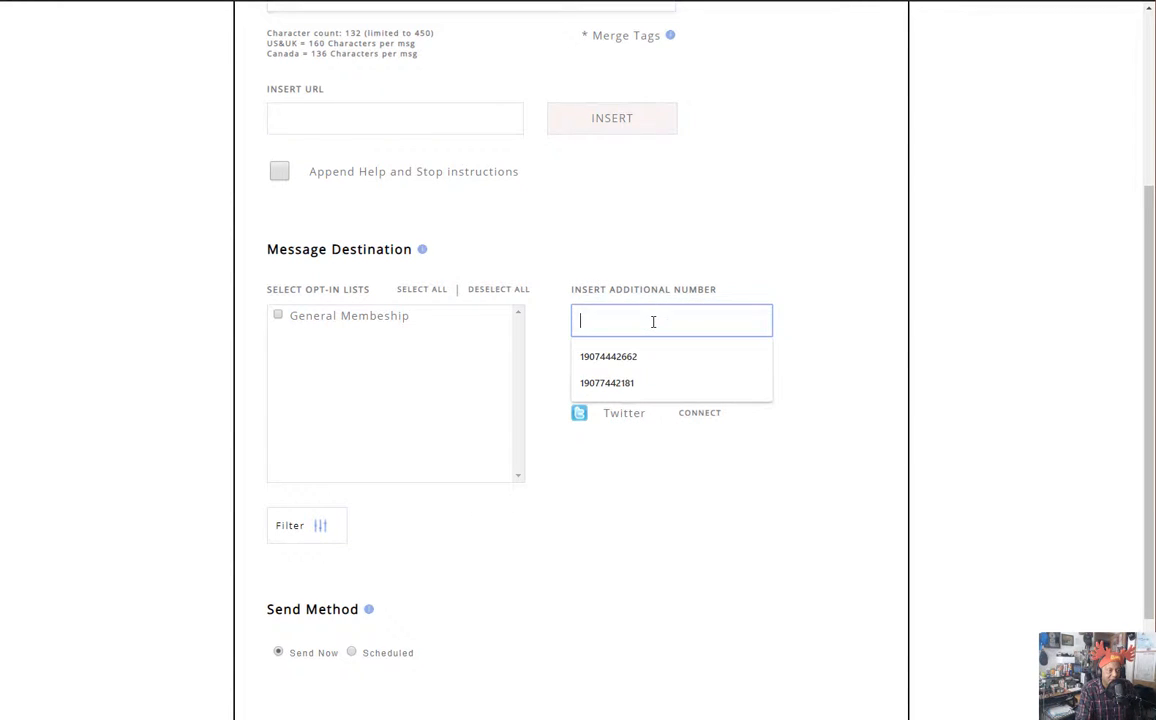
pyautogui.click(660, 252)
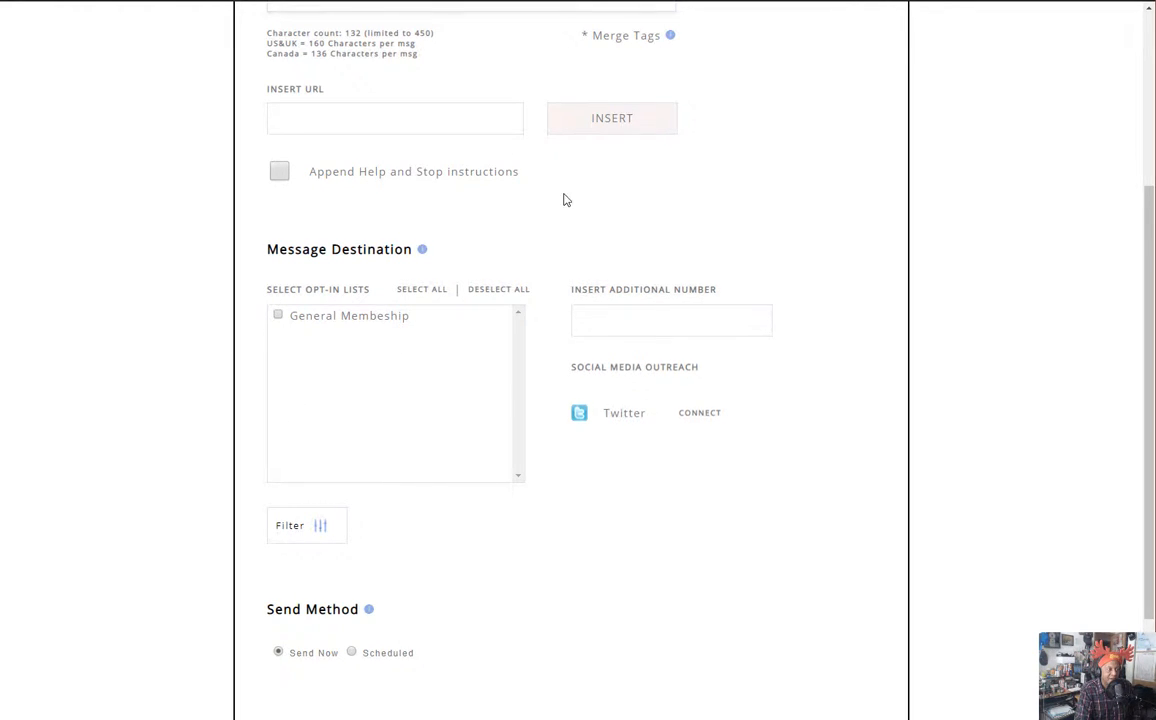
pyautogui.scroll(3, 530, 190)
pyautogui.scroll(-5, 765, 288)
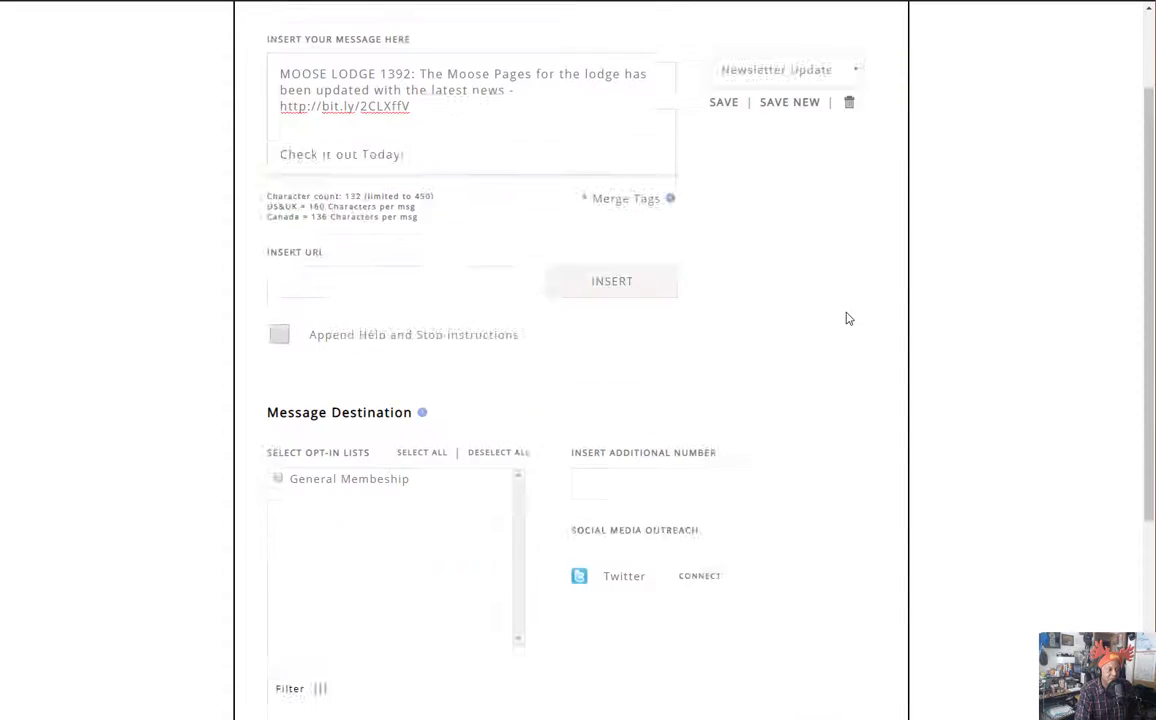
pyautogui.scroll(2, 765, 288)
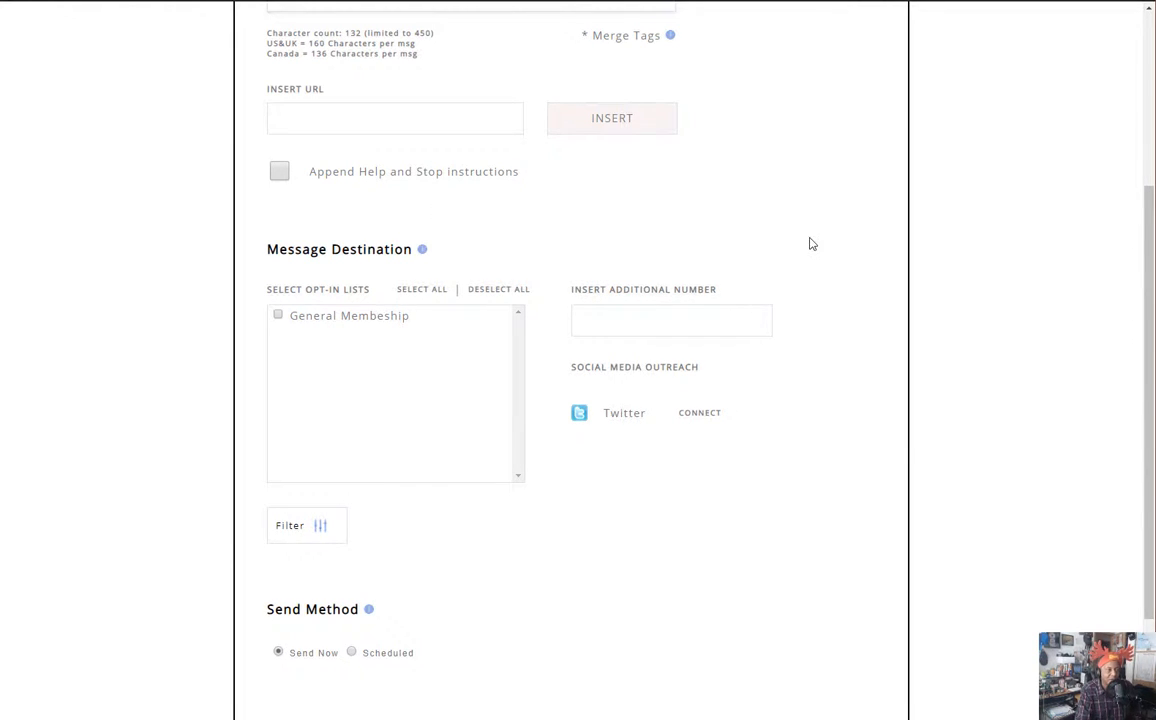
# Highlight the whole message text for review and clear the selection again.
pyautogui.scroll(2, 810, 245)
pyautogui.scroll(1, 812, 247)
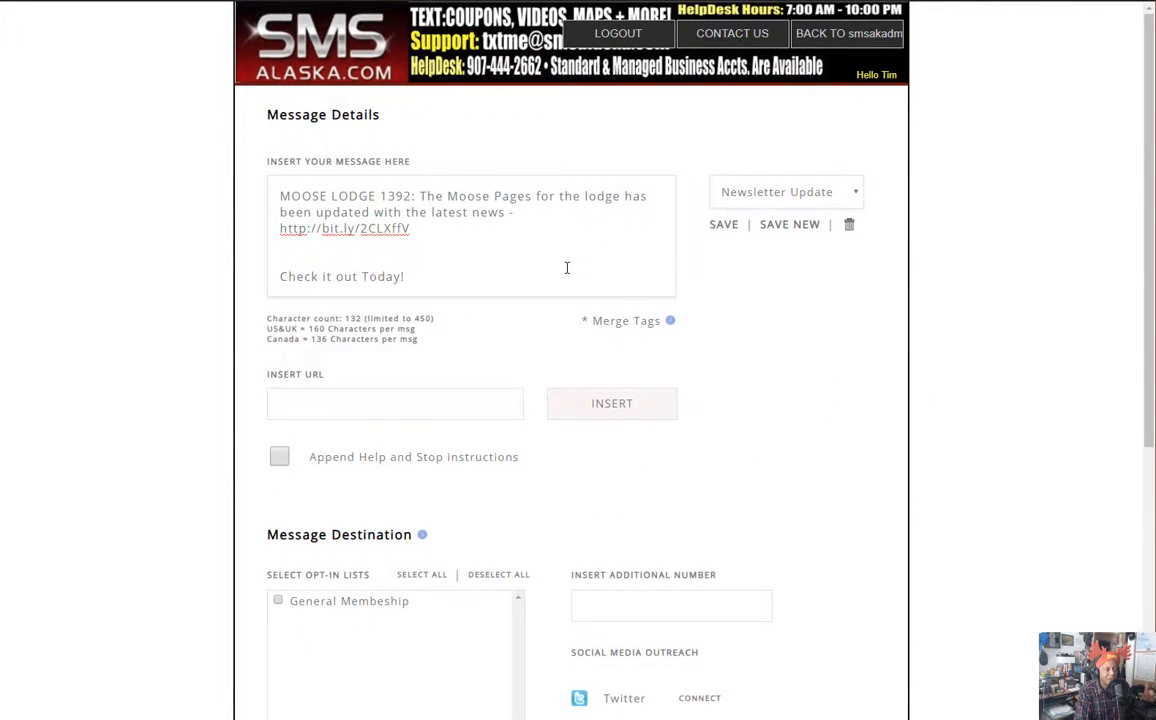
pyautogui.click(507, 284)
pyautogui.moveTo(507, 284); pyautogui.dragTo(343, 181)
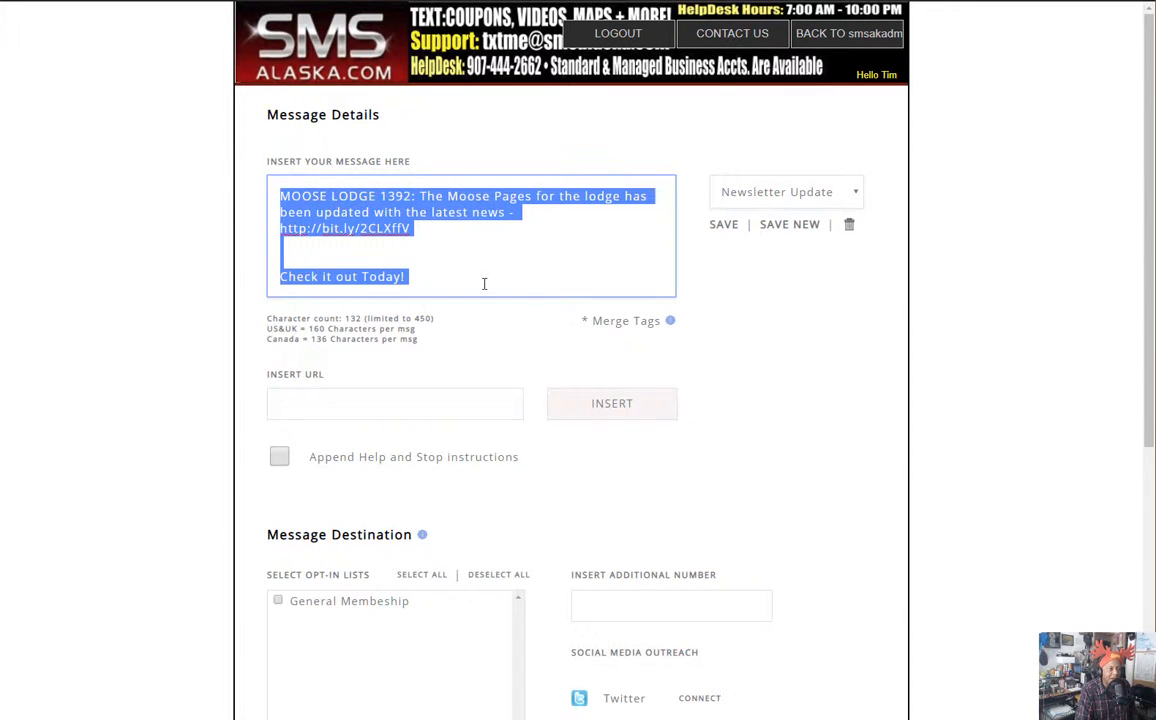
pyautogui.scroll(-3, 766, 356)
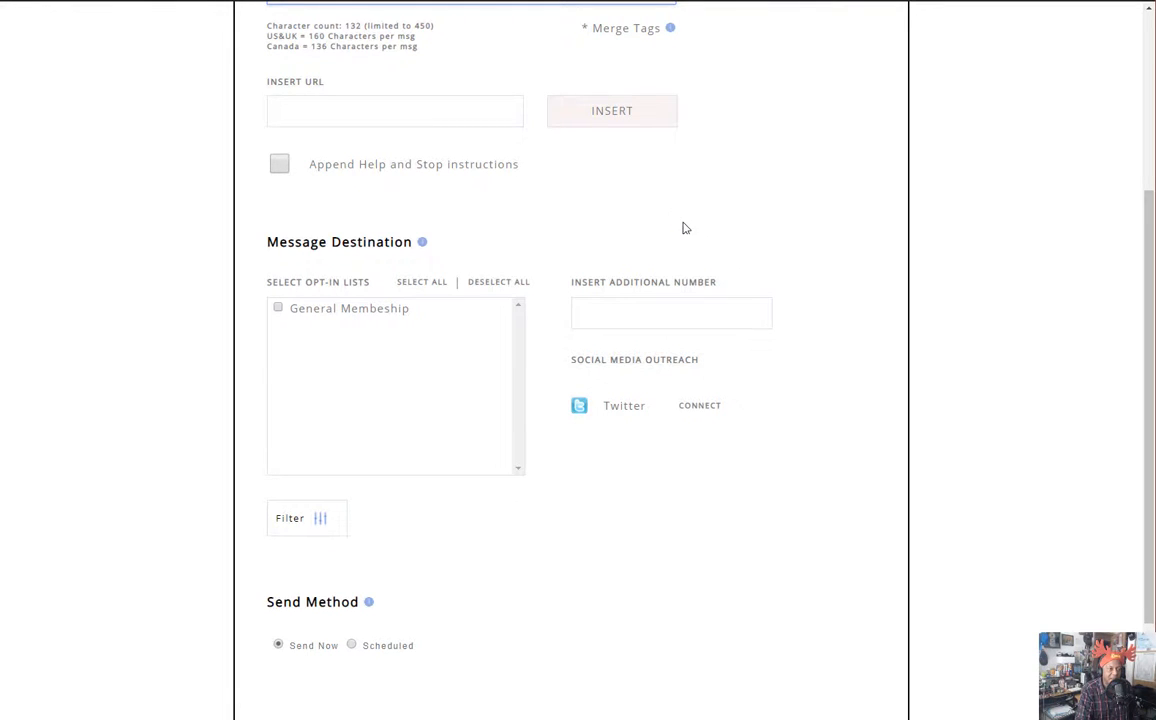
pyautogui.scroll(3, 685, 226)
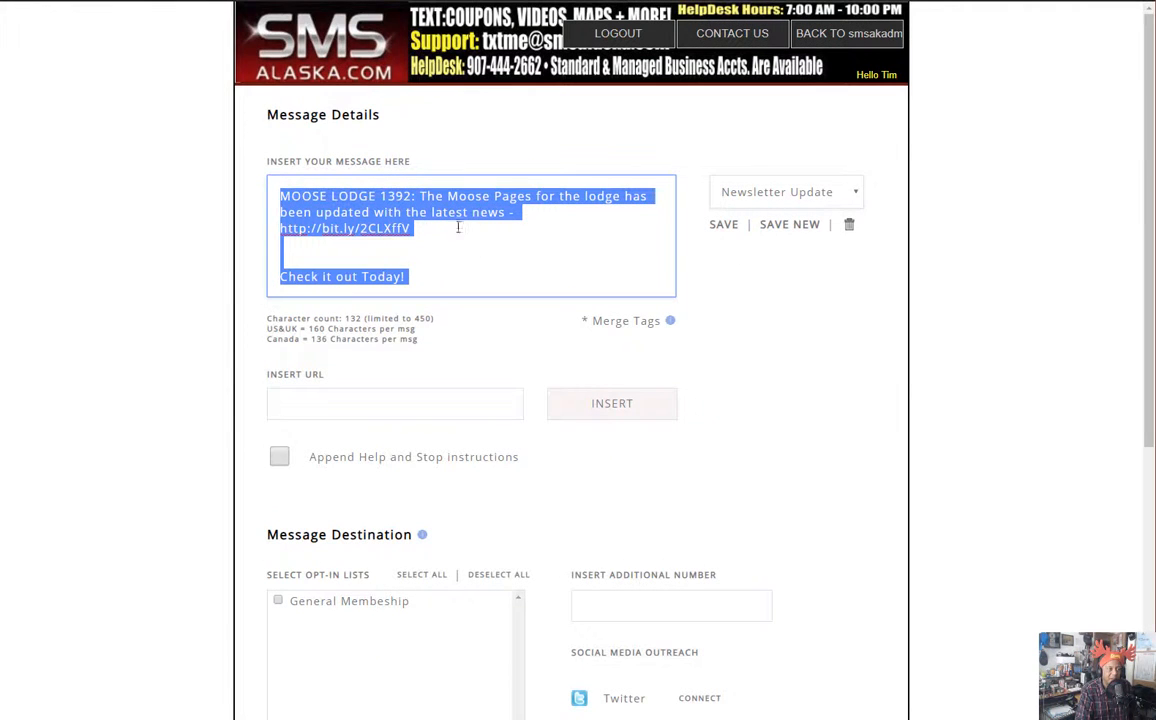
pyautogui.click(518, 265)
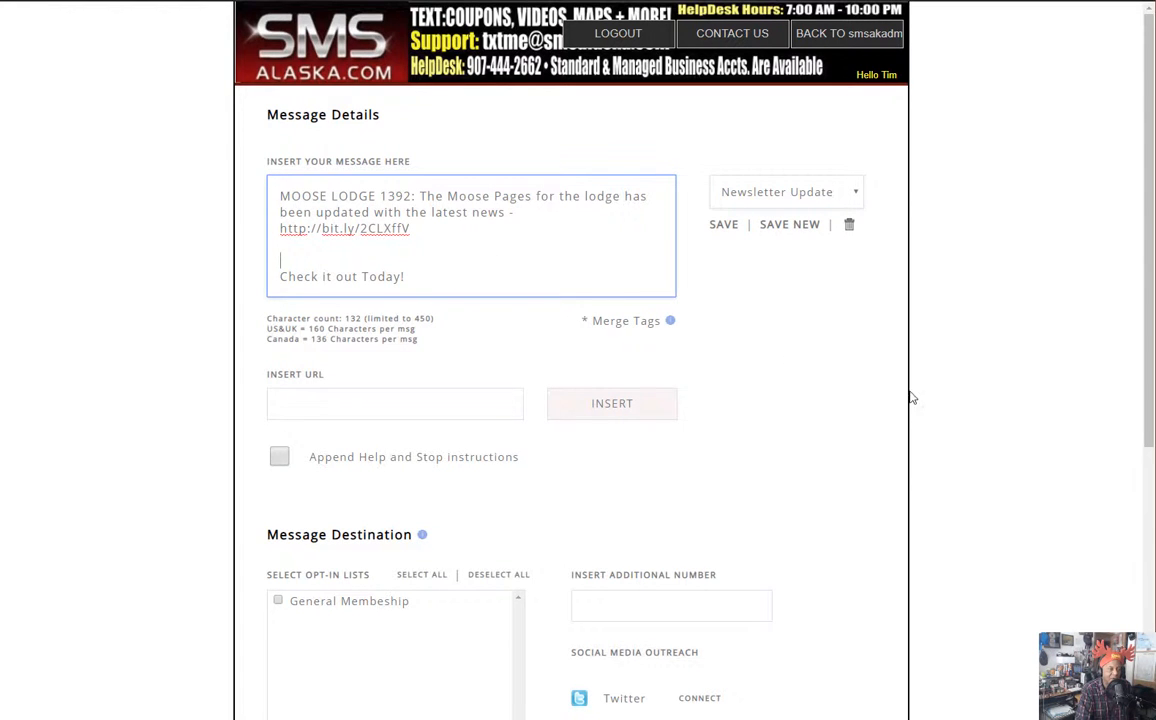
# Review the Filter Your Audience options for the opt-in lists and close them without applying a filter.
pyautogui.scroll(-4, 728, 439)
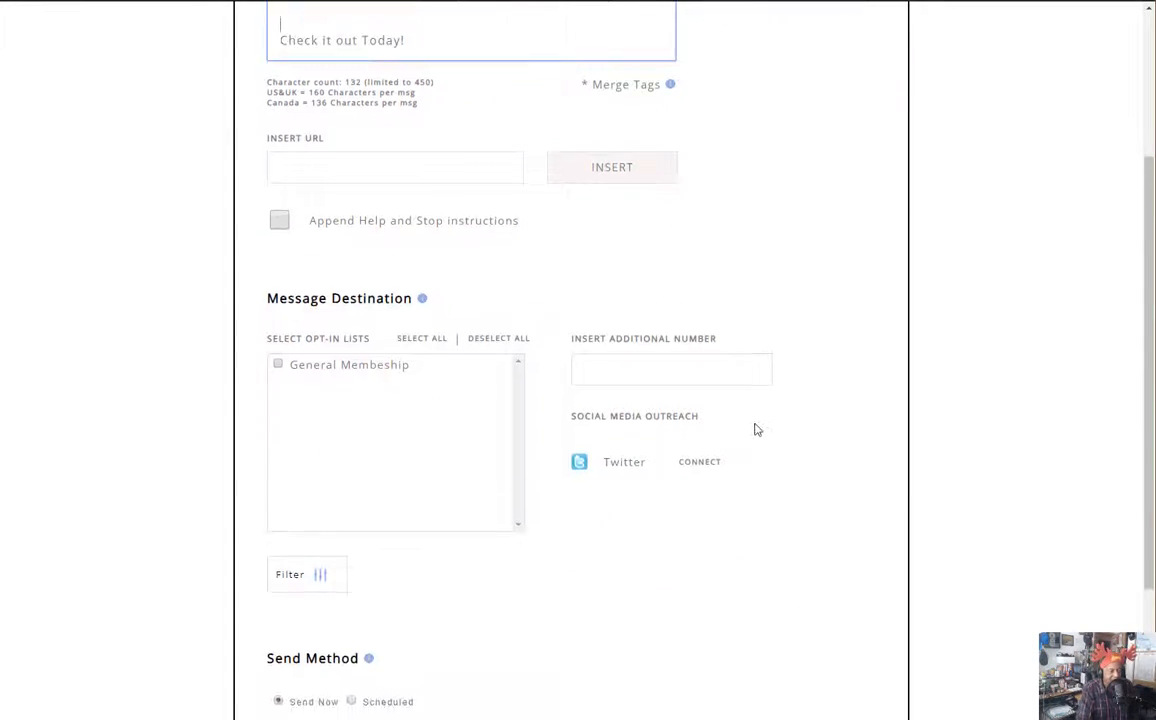
pyautogui.scroll(-3, 756, 430)
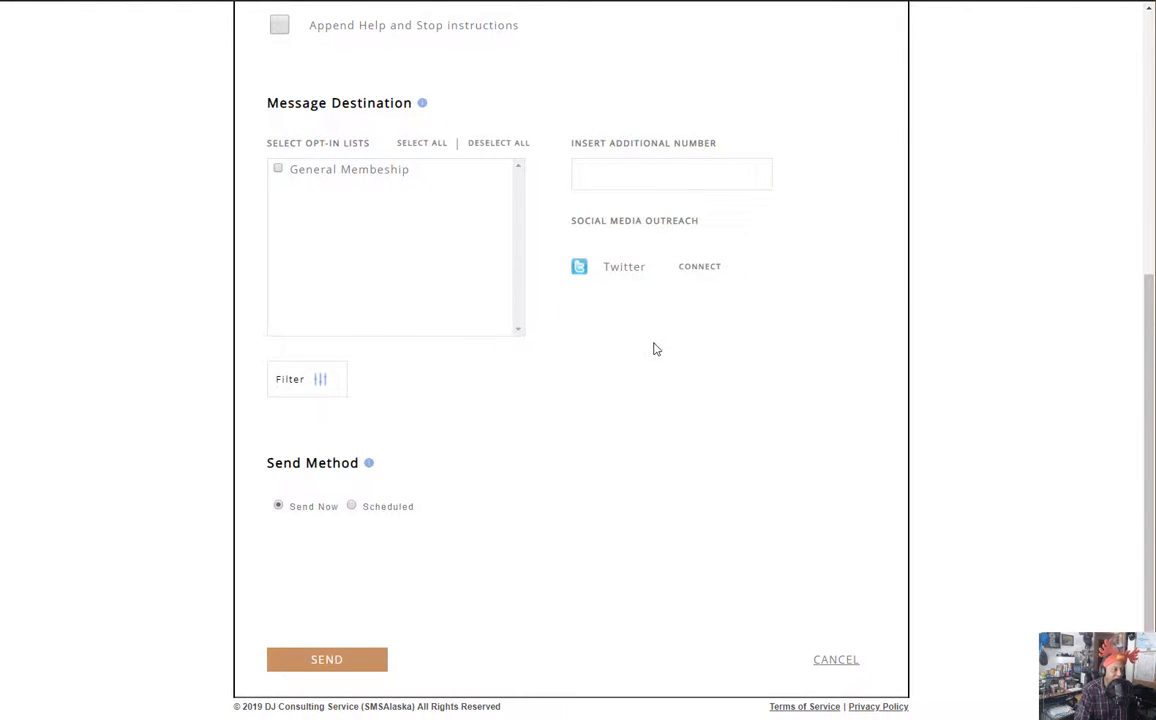
pyautogui.click(324, 389)
pyautogui.scroll(-2, 635, 343)
pyautogui.scroll(2, 676, 330)
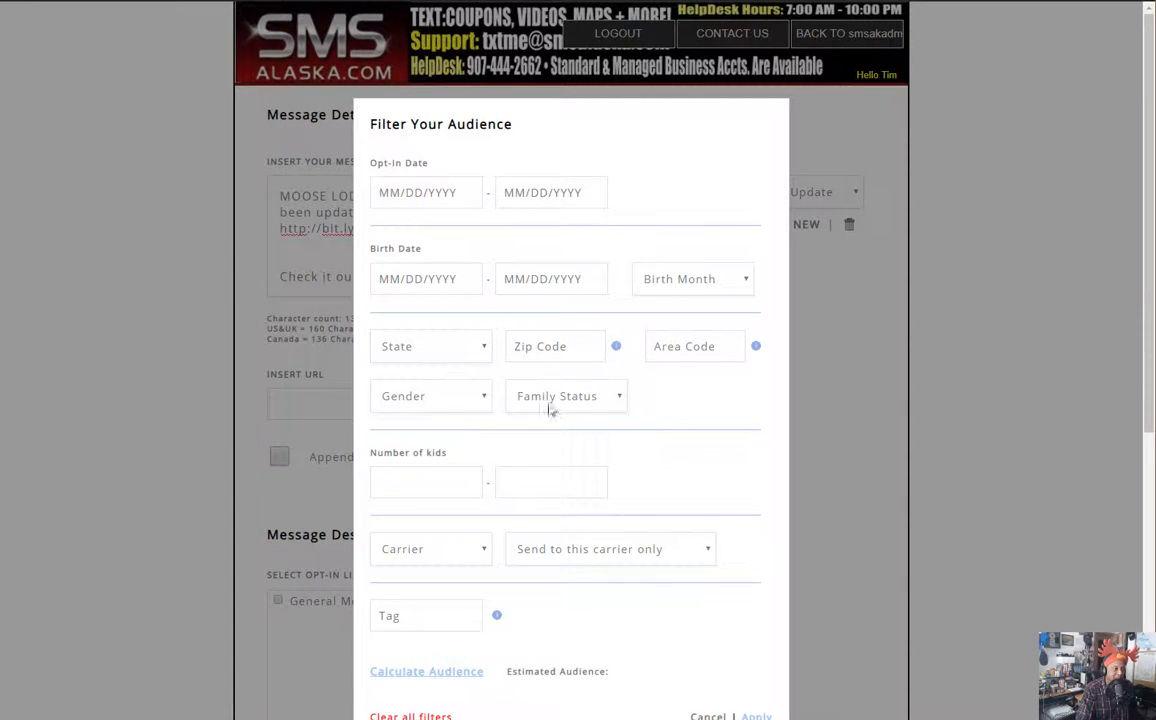
pyautogui.scroll(-5, 677, 336)
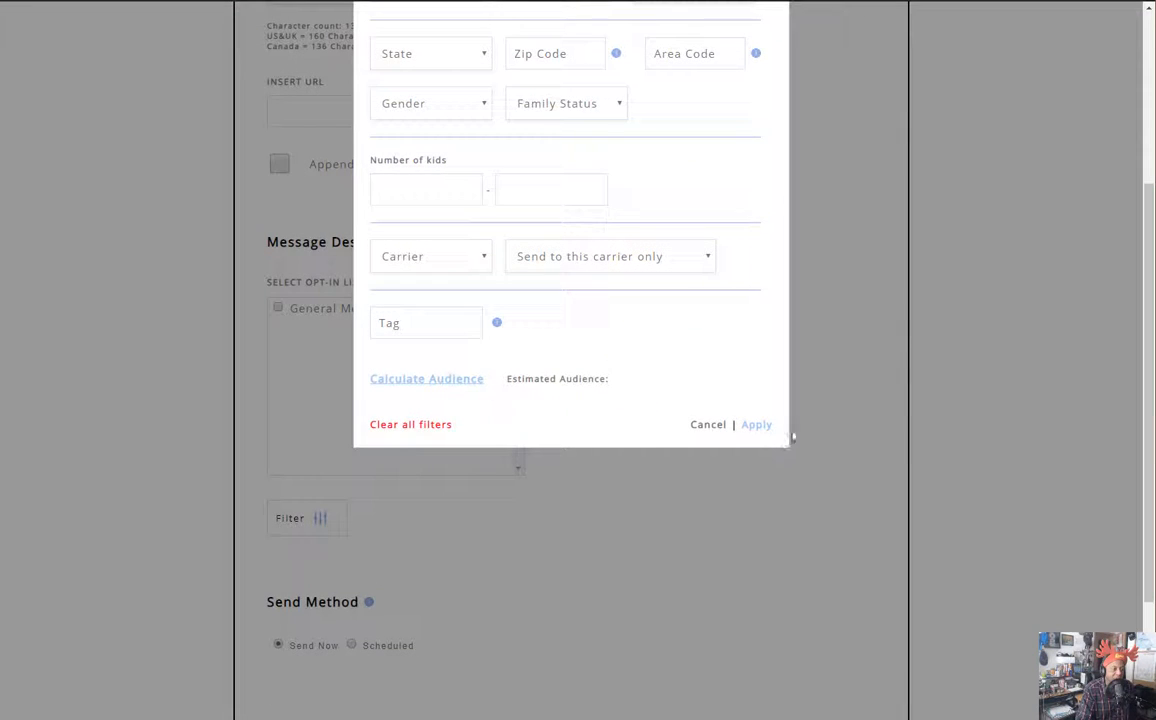
pyautogui.click(708, 426)
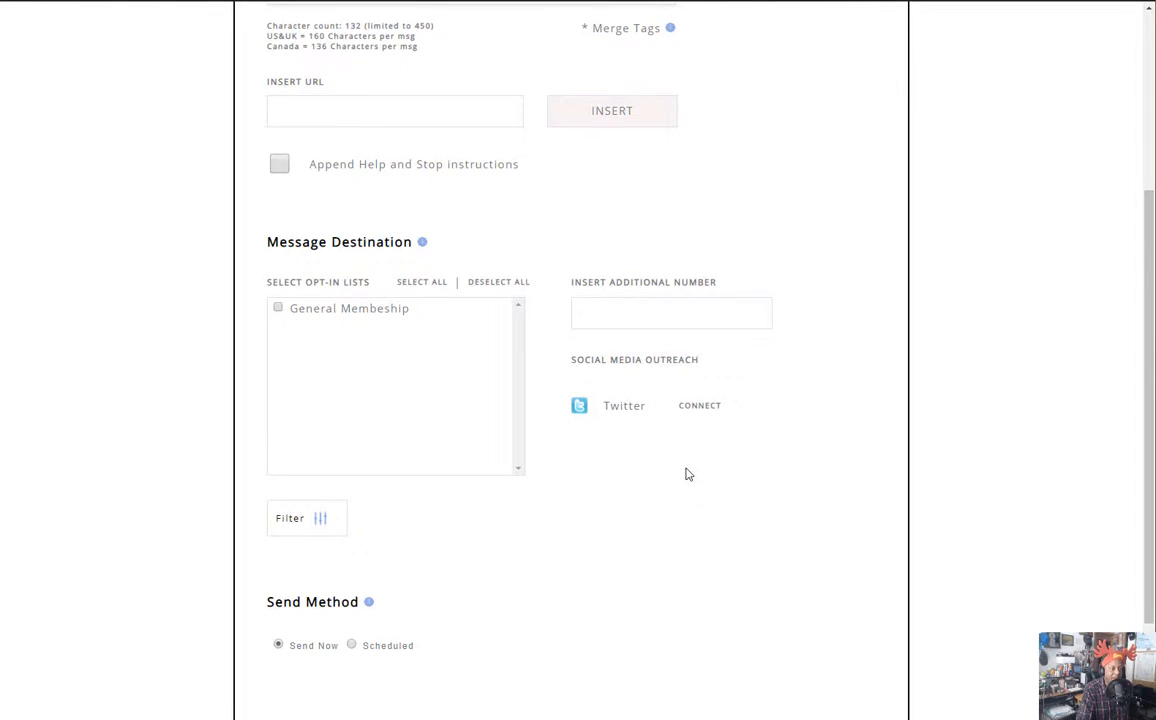
# Read the Send Method help note and review the message, template and destination settings.
pyautogui.scroll(-2, 619, 488)
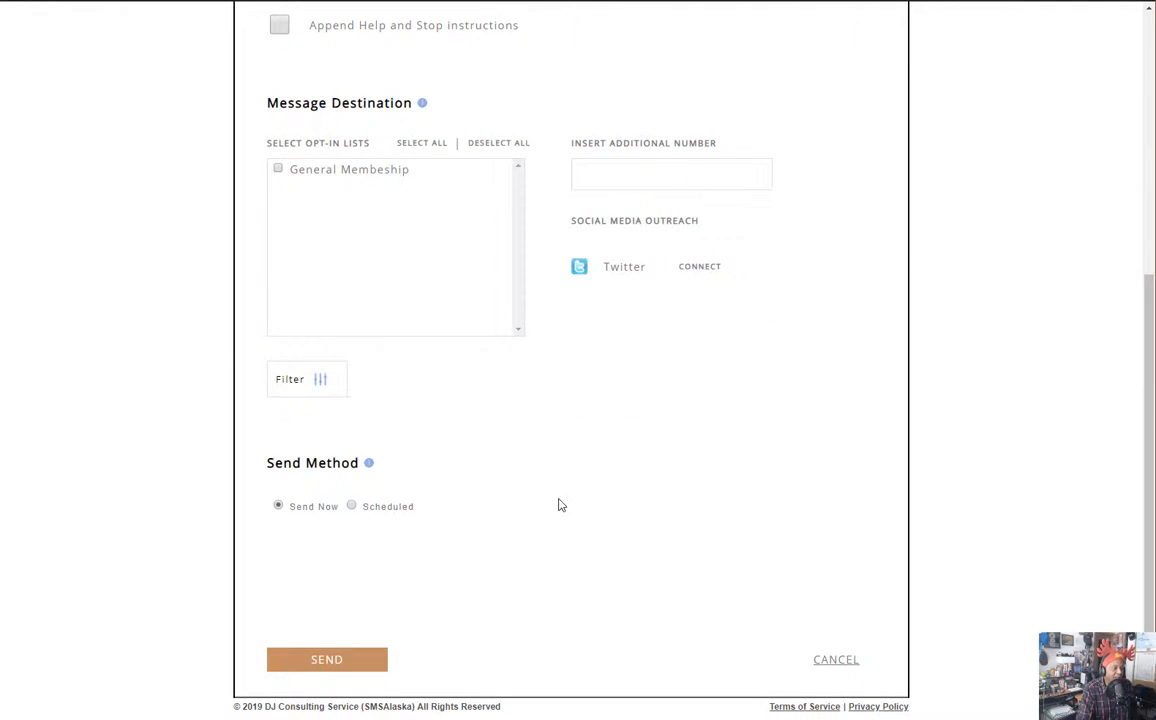
pyautogui.moveTo(368, 468)
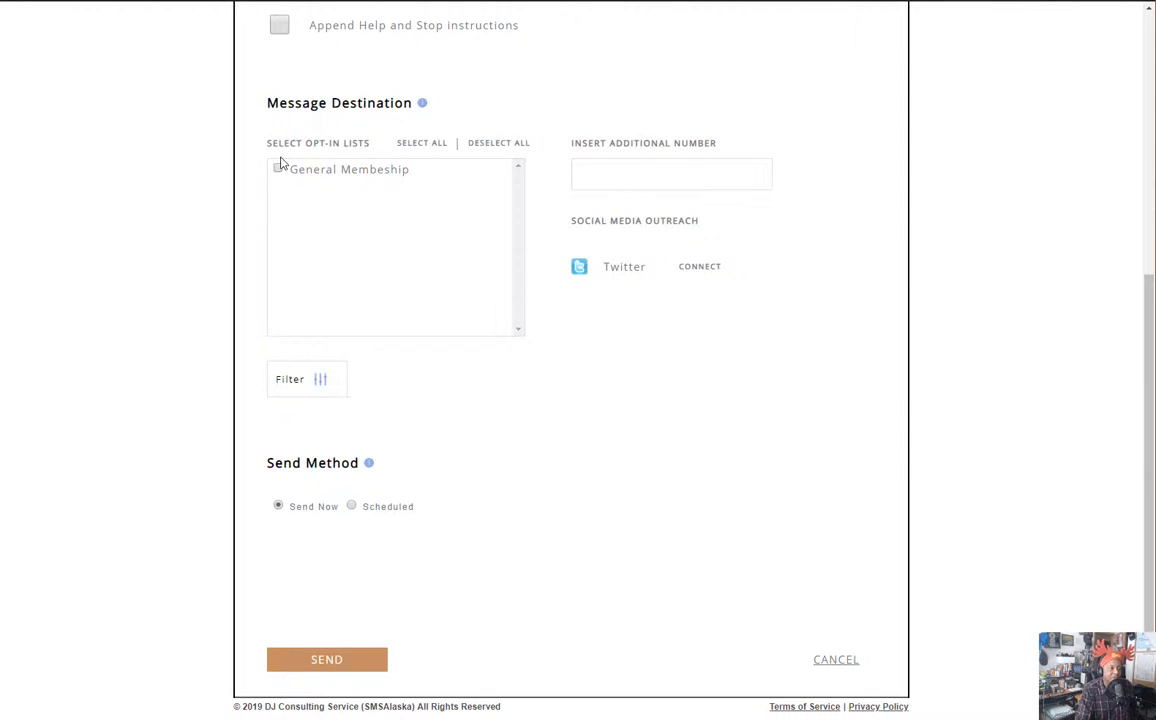
pyautogui.scroll(5, 436, 116)
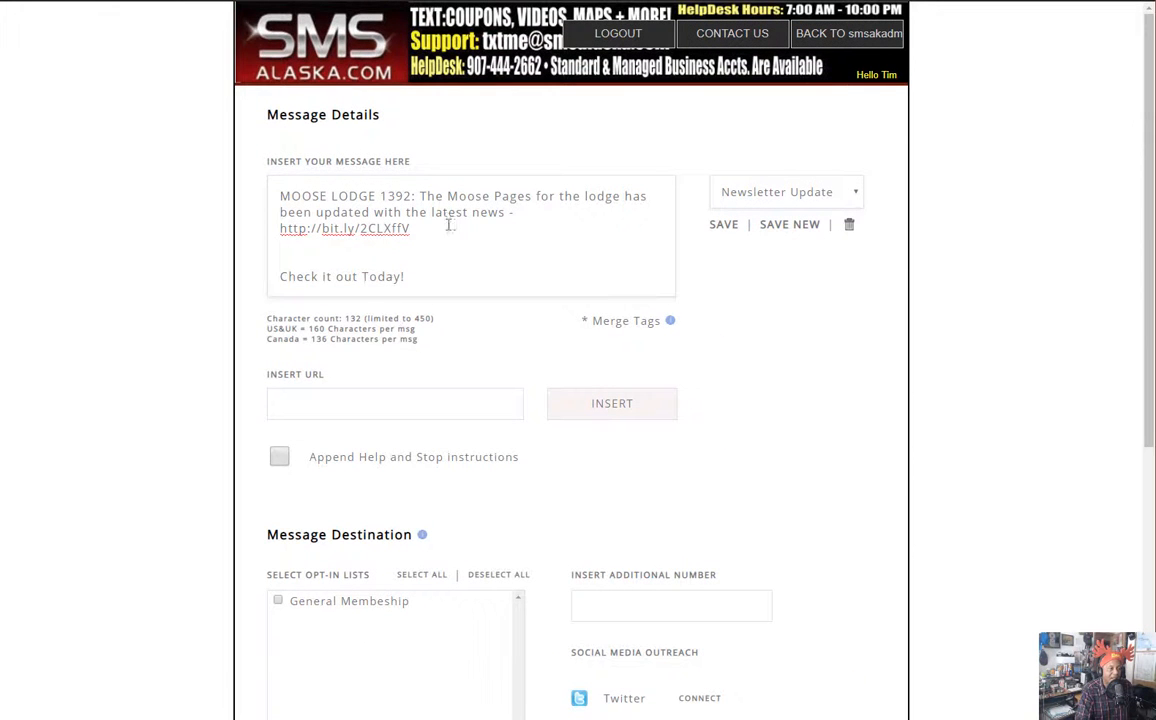
pyautogui.scroll(-4, 751, 297)
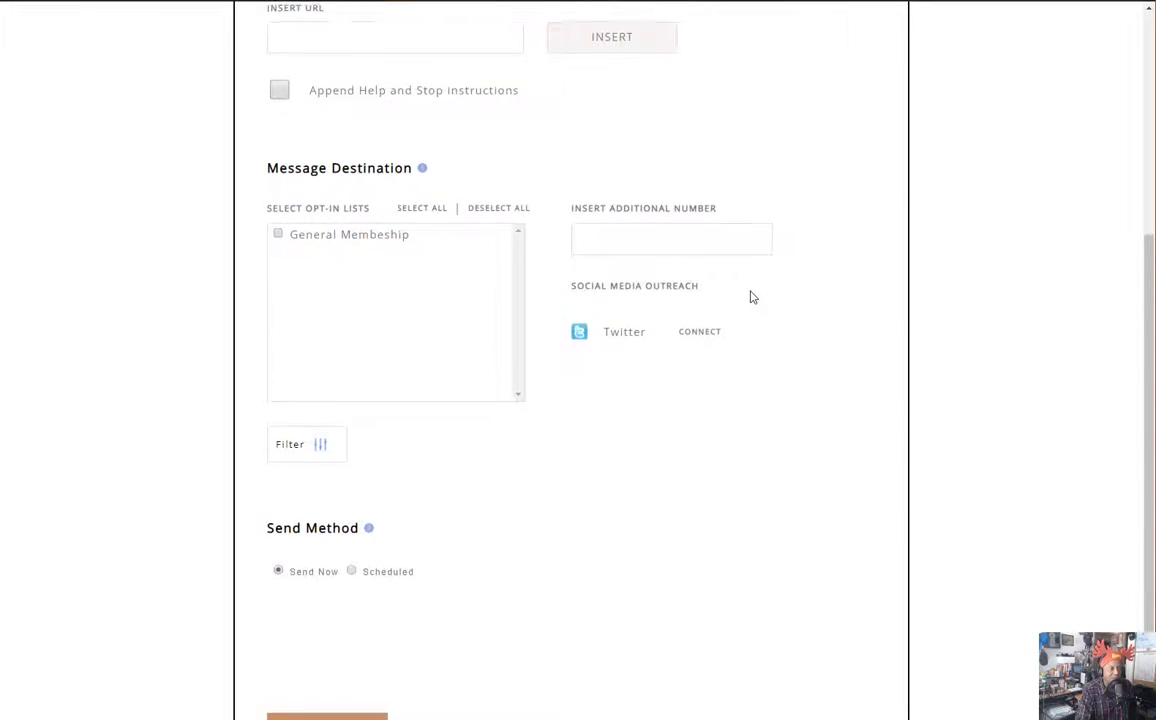
pyautogui.scroll(2, 753, 297)
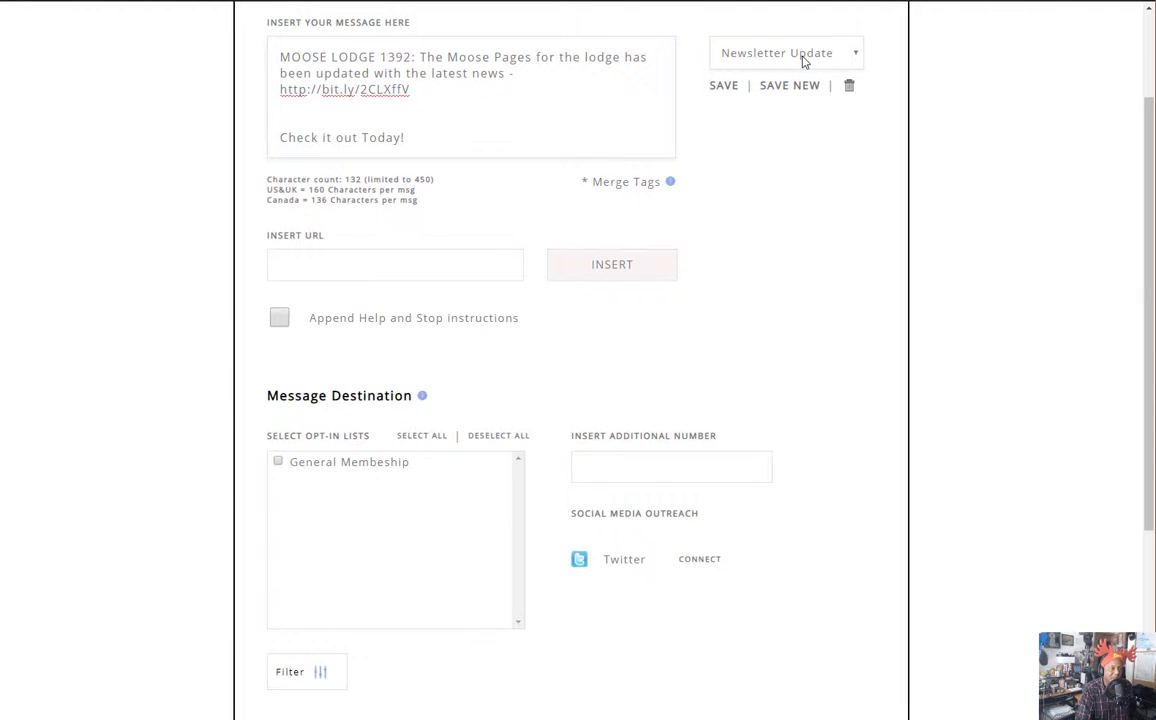
pyautogui.scroll(-3, 760, 210)
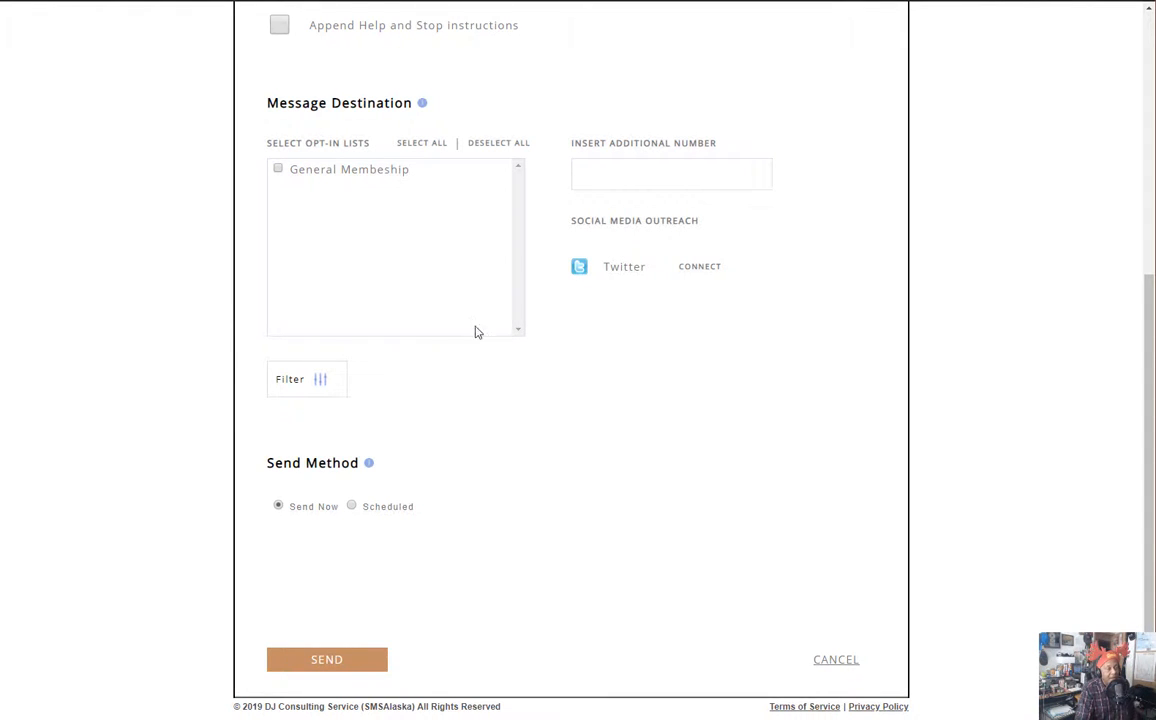
# Switch the send method to Scheduled and look at the hour choices for the send time.
pyautogui.click(352, 507)
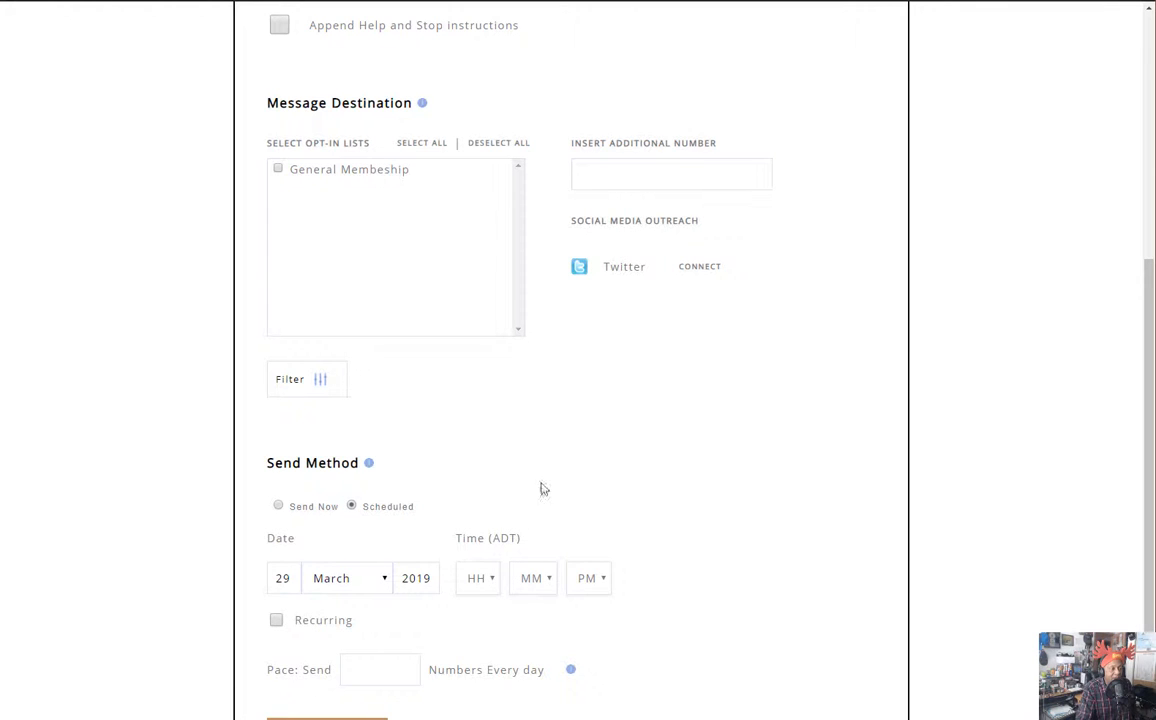
pyautogui.scroll(-1, 779, 366)
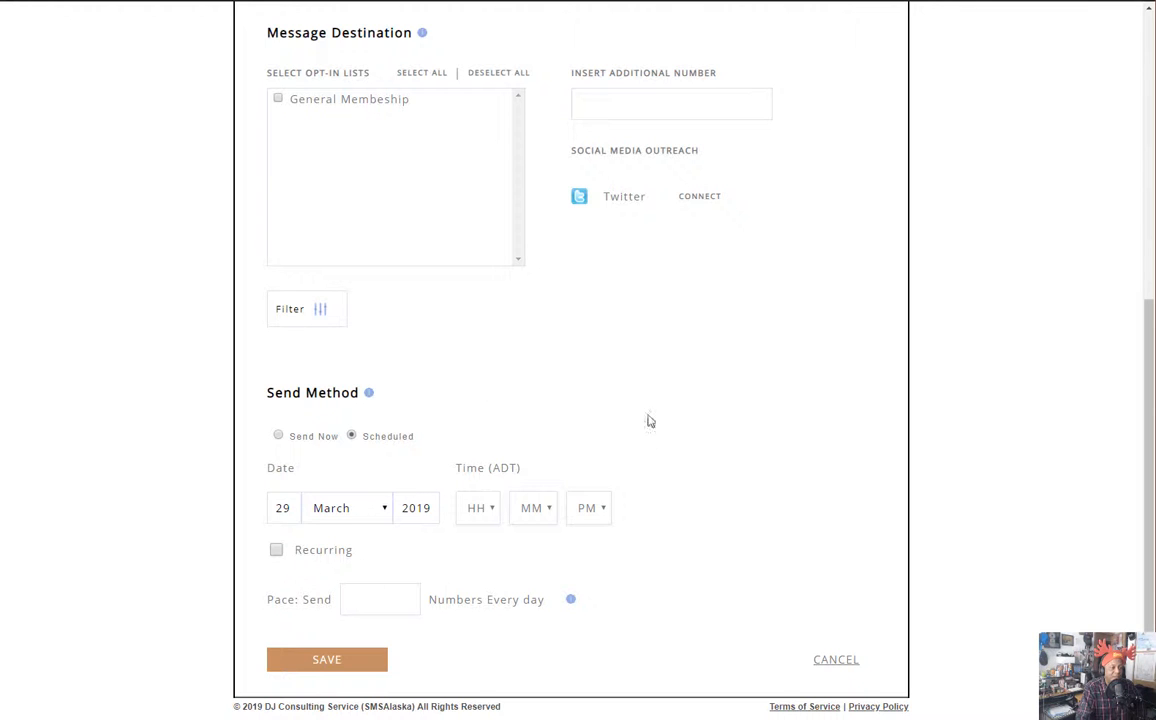
pyautogui.click(493, 514)
pyautogui.click(493, 514)
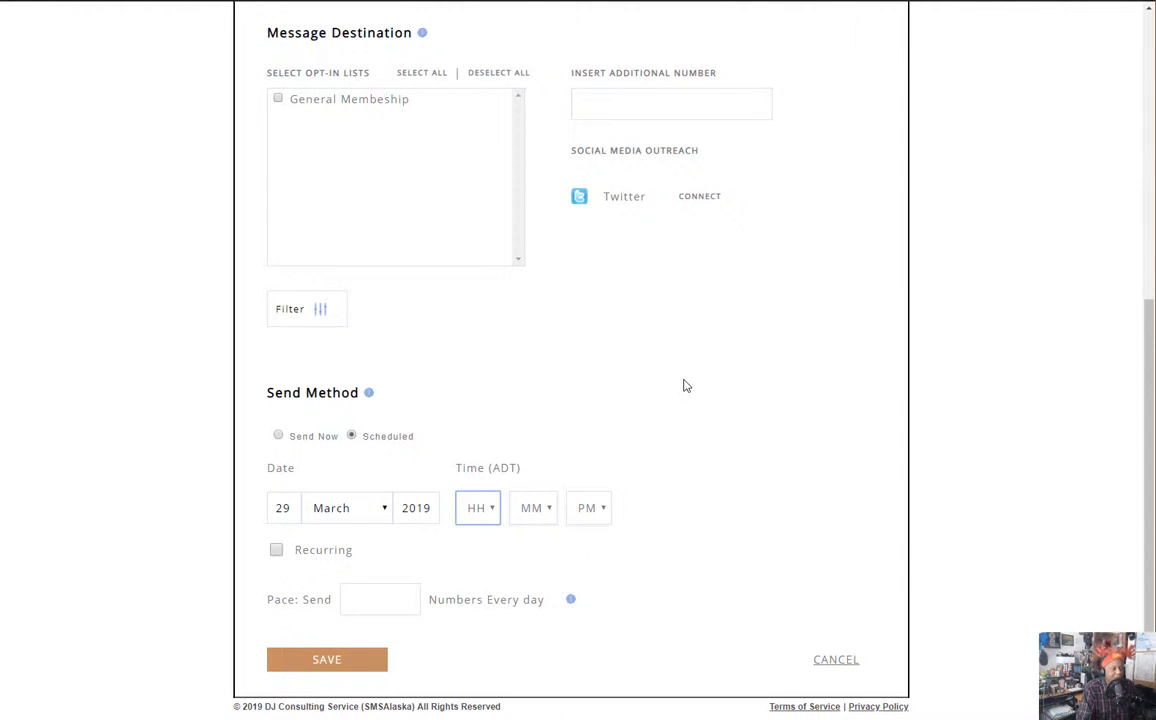
# Try the Recurring option with its frequency choices and Ongoing setting, and turn both off again.
pyautogui.click(276, 550)
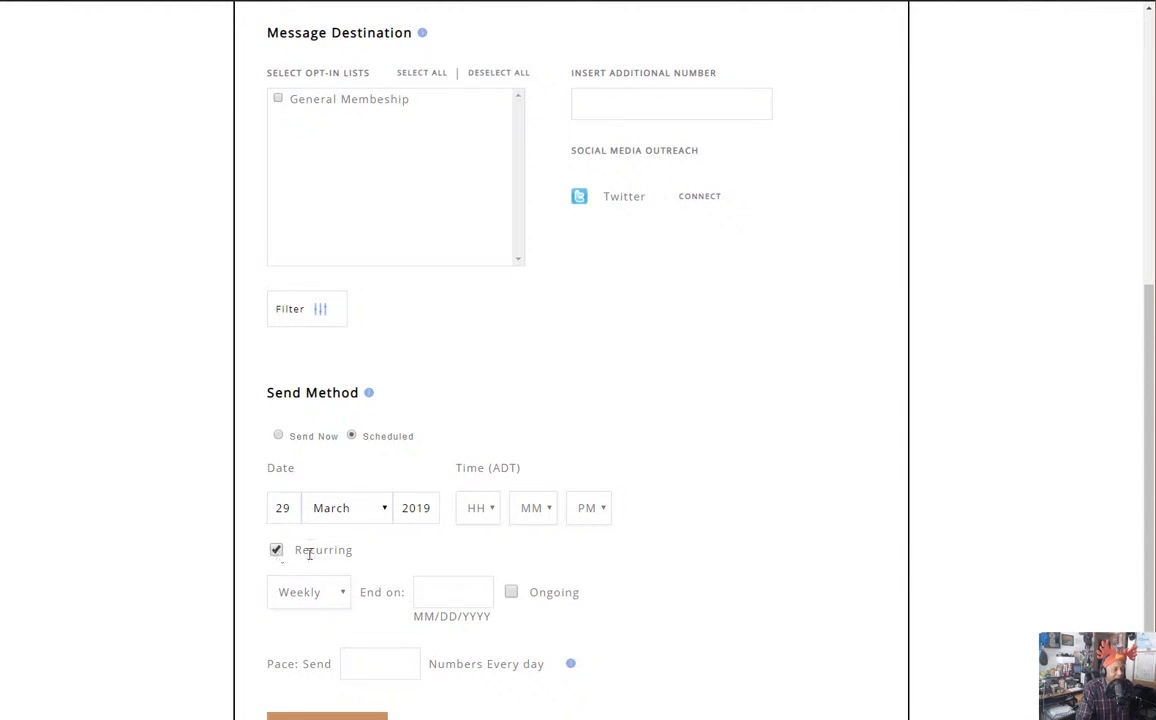
pyautogui.scroll(-1, 760, 500)
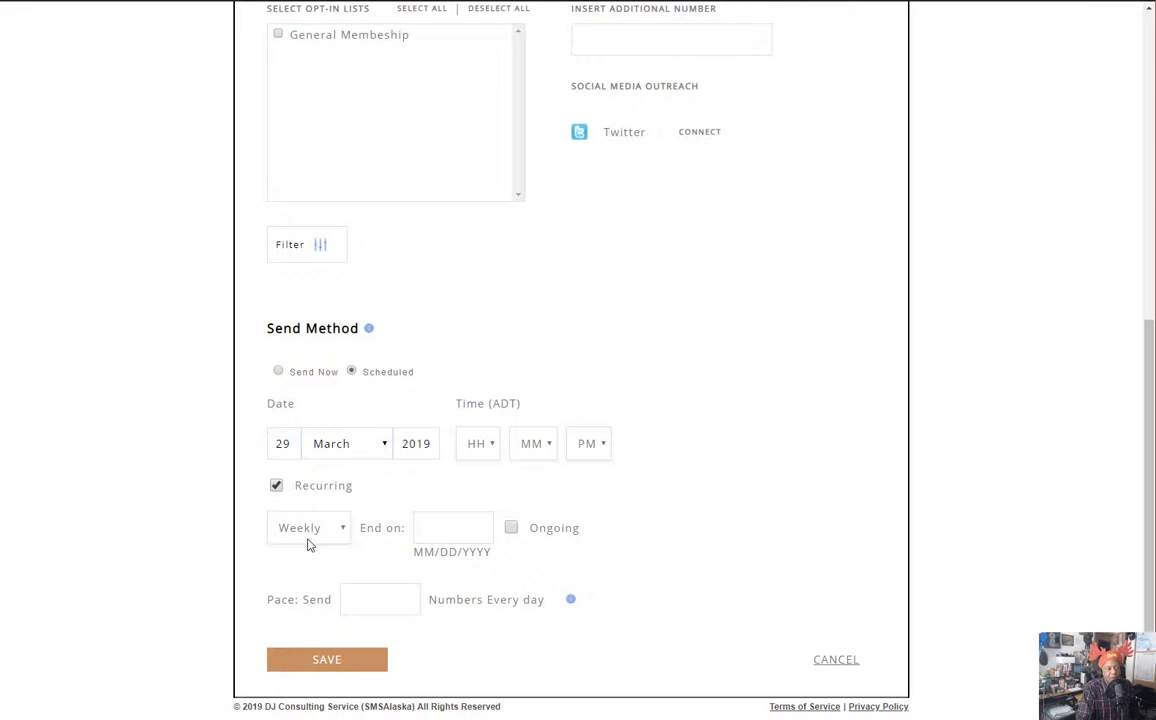
pyautogui.click(344, 532)
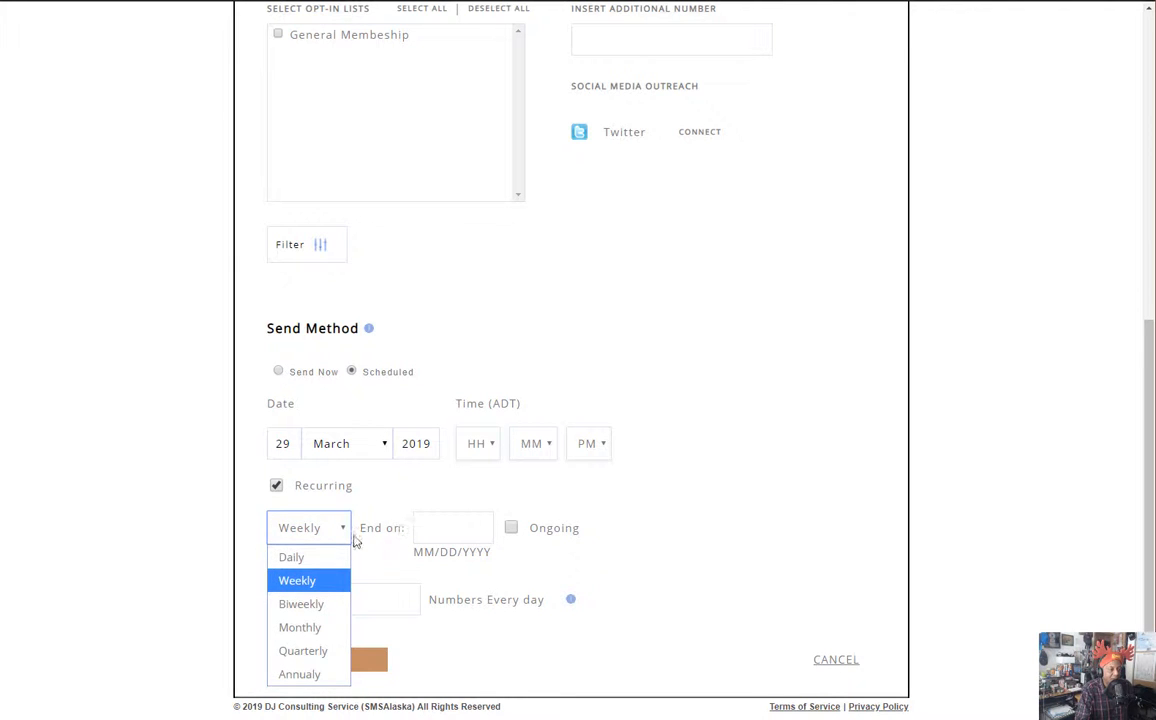
pyautogui.click(354, 538)
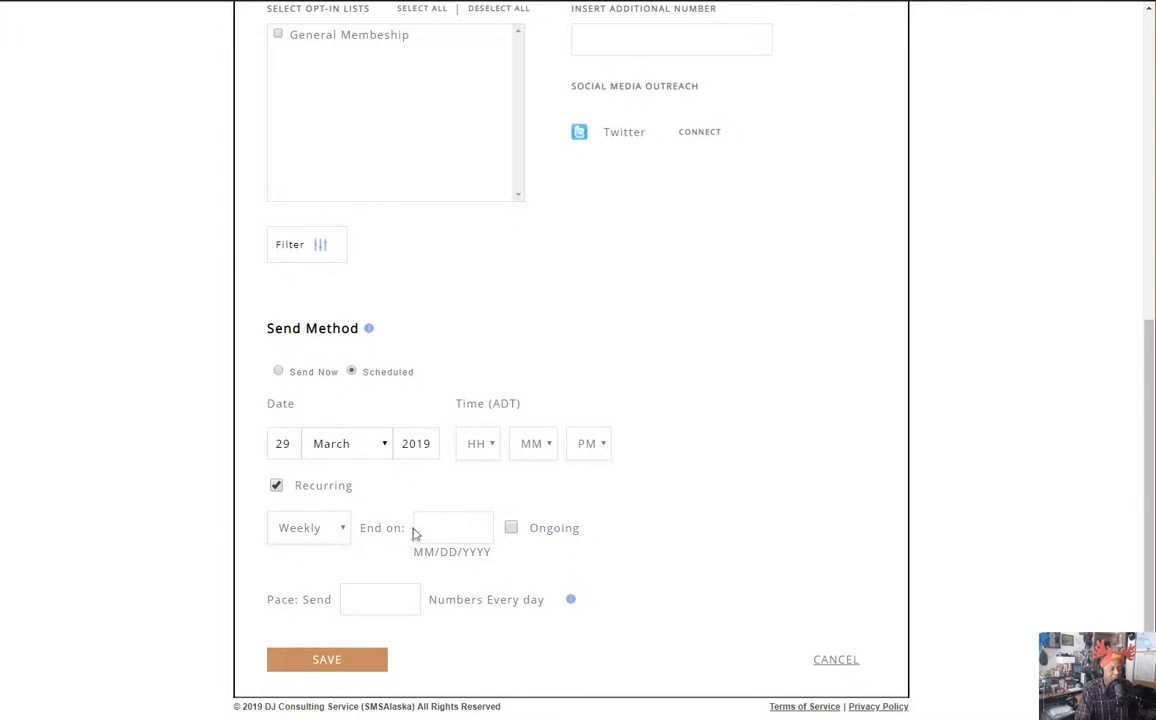
pyautogui.click(511, 528)
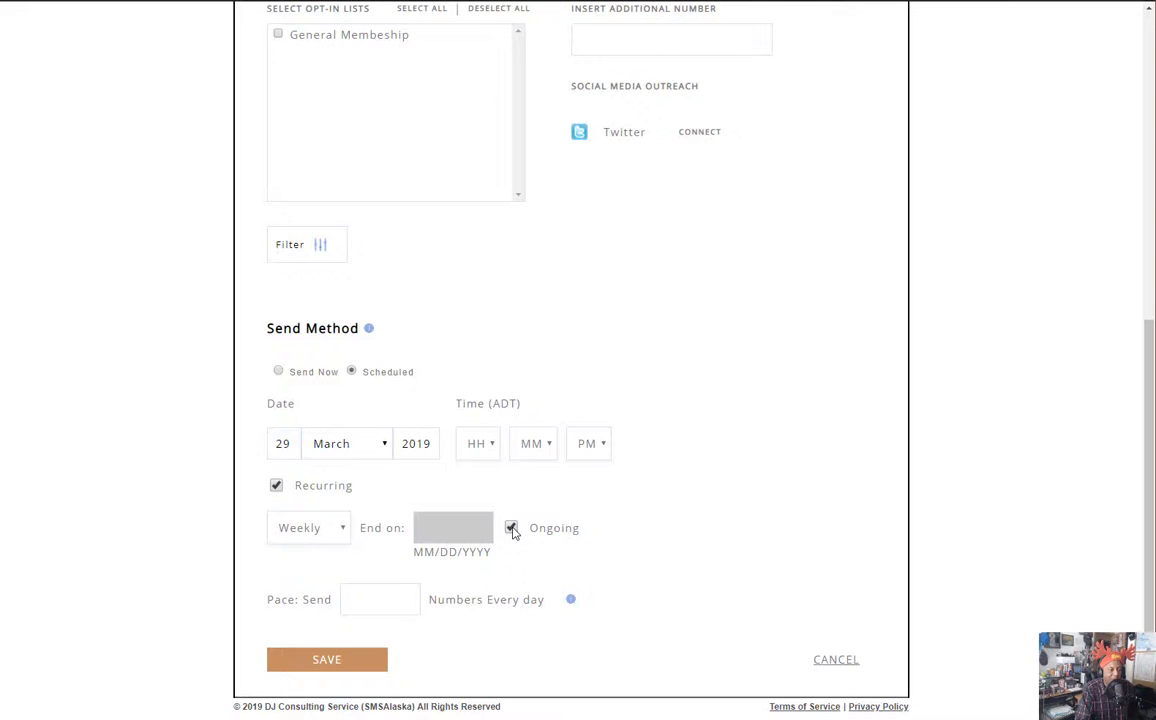
pyautogui.click(511, 528)
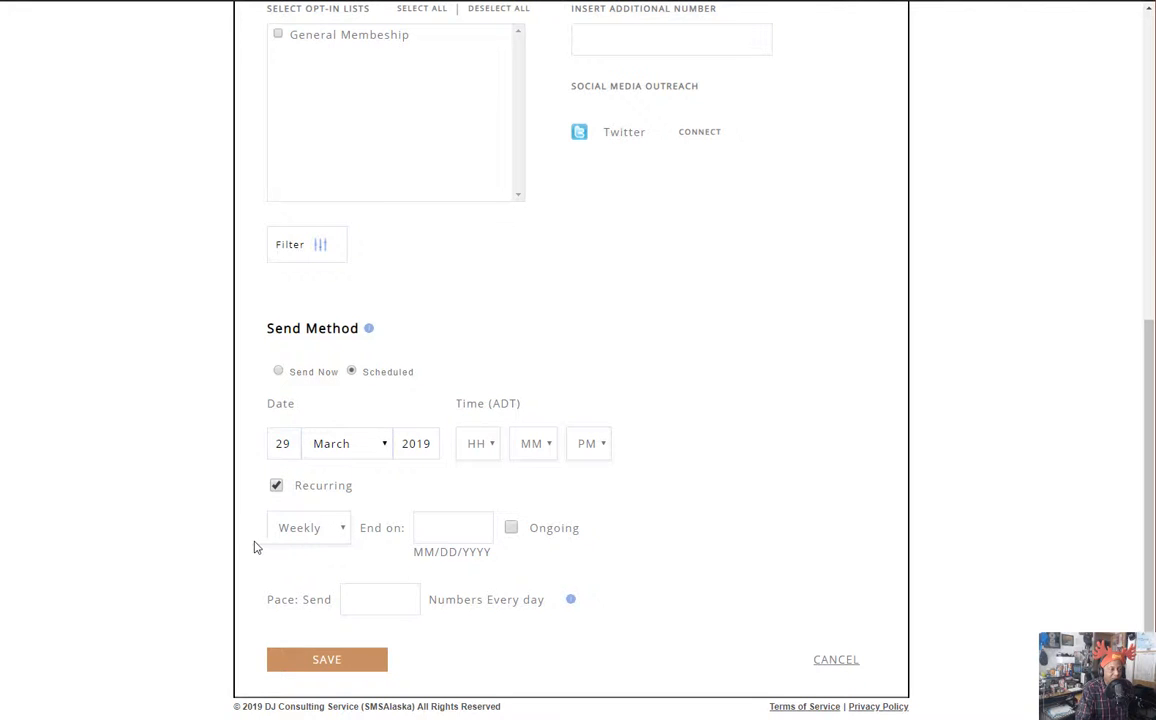
pyautogui.click(276, 485)
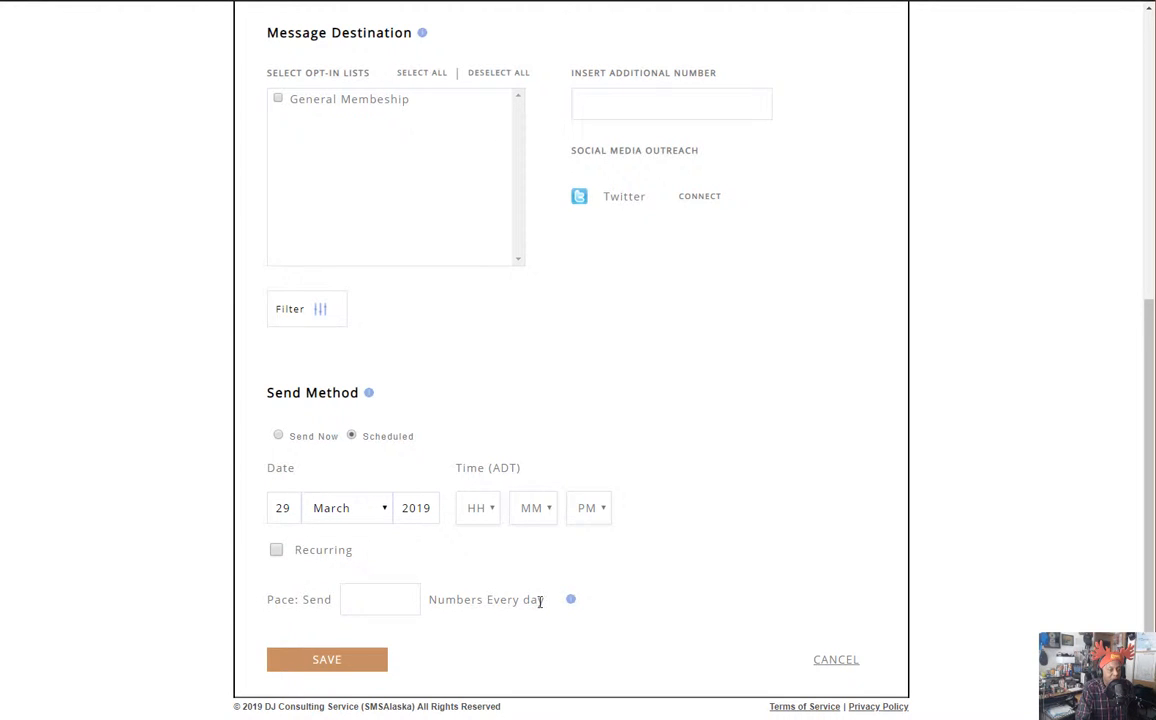
# Read the help note for the daily sending pace and review the message and scheduling settings.
pyautogui.moveTo(572, 600)
pyautogui.moveTo(573, 603)
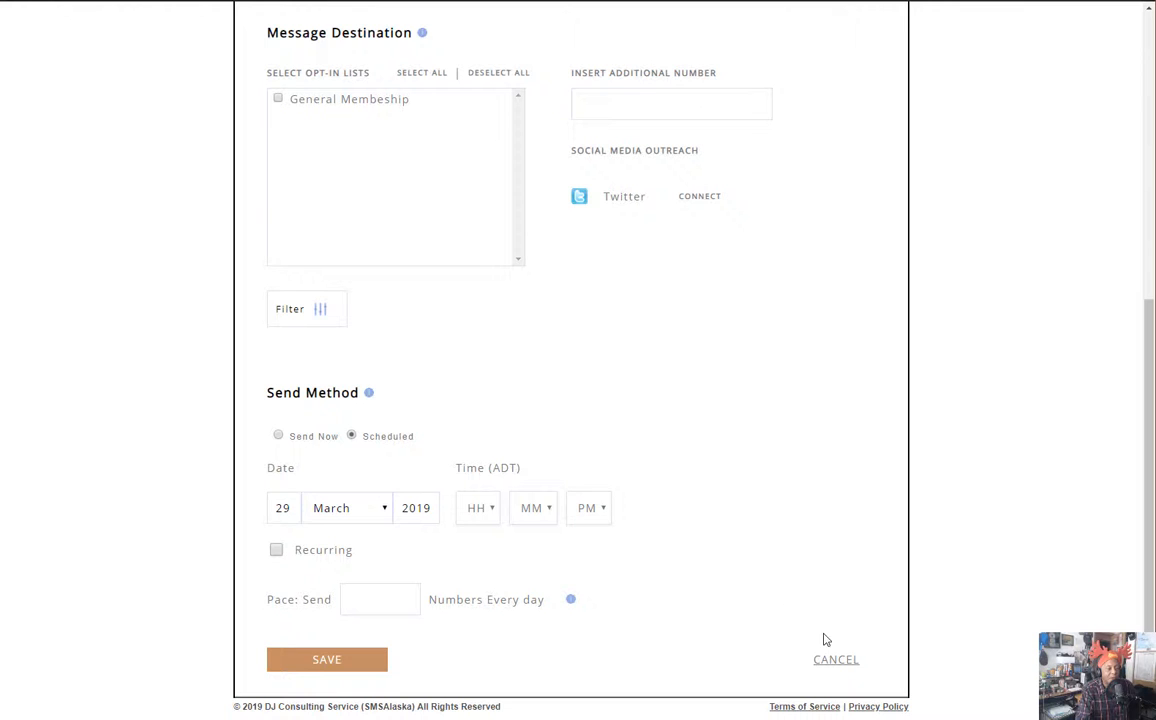
pyautogui.scroll(5, 775, 462)
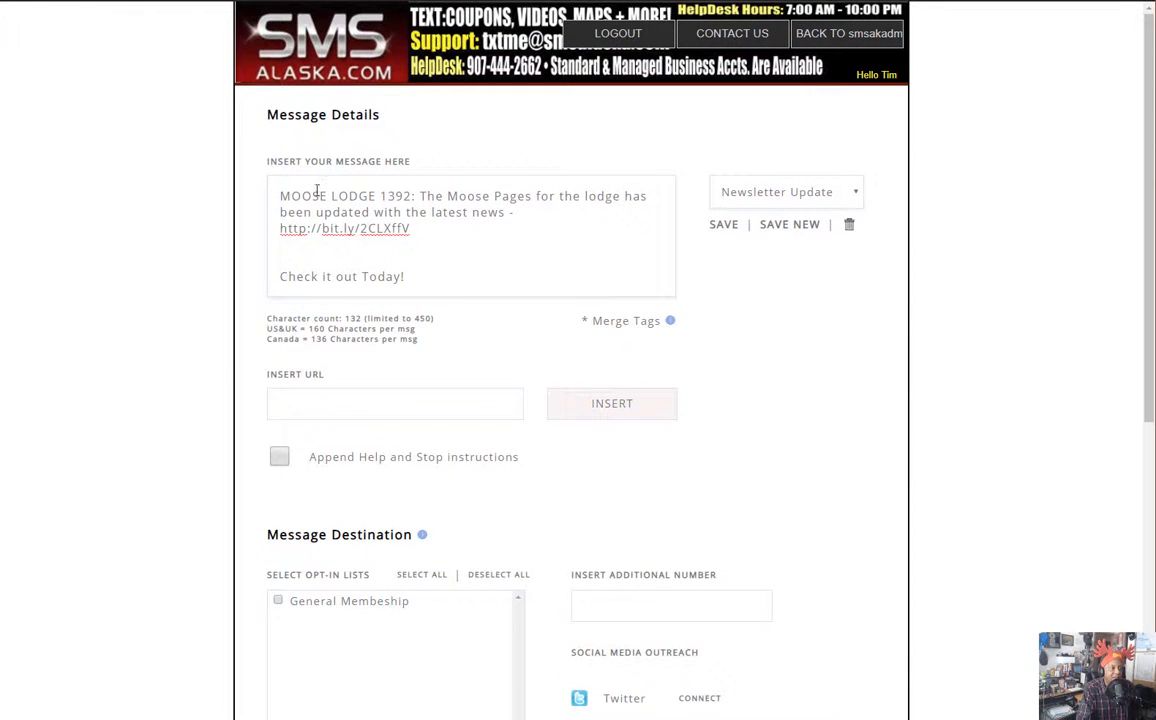
pyautogui.scroll(-5, 645, 515)
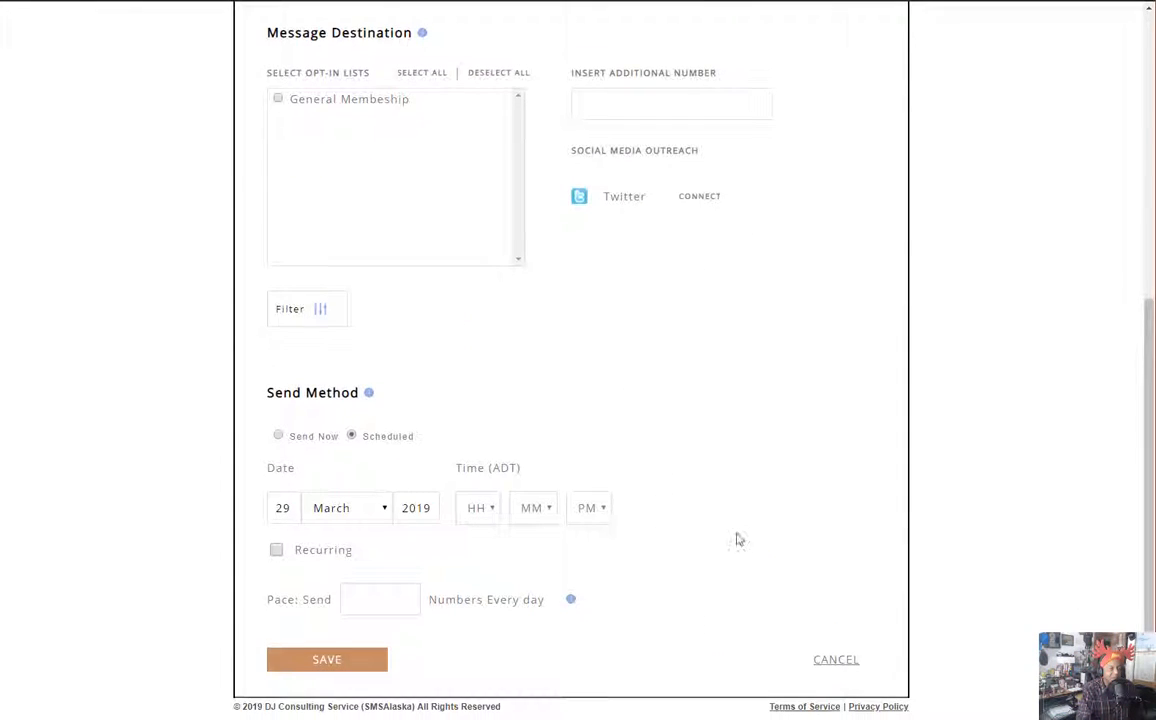
pyautogui.scroll(5, 766, 537)
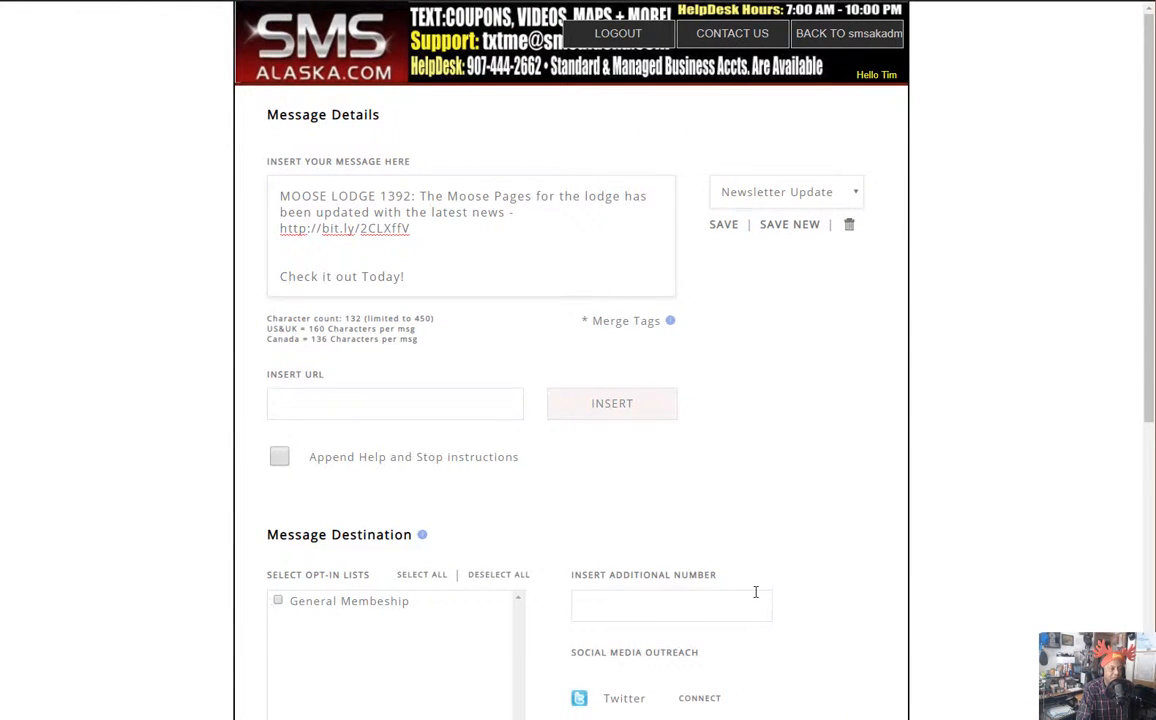
# Exit the Text Blast form and return to the main features page.
pyautogui.scroll(-3, 755, 600)
pyautogui.scroll(-2, 755, 603)
pyautogui.click(845, 662)
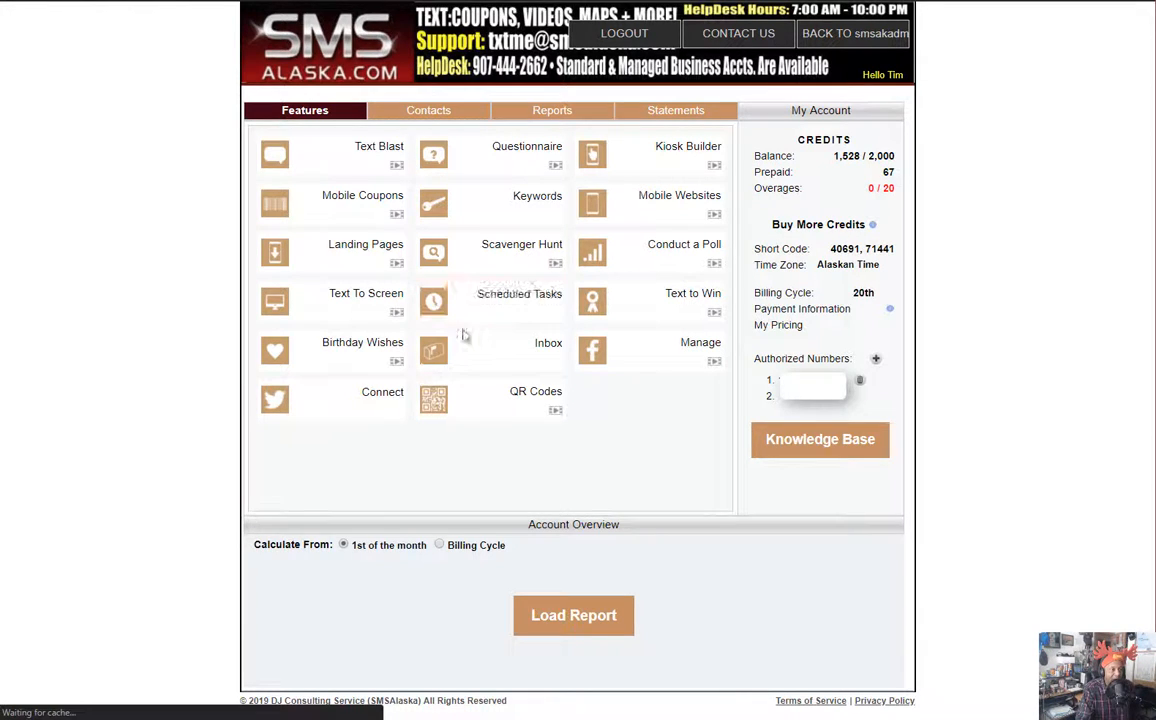
# Review the scheduled Messages/Coupons and Questionnaires in Scheduled Tasks, and close the page.
pyautogui.click(509, 303)
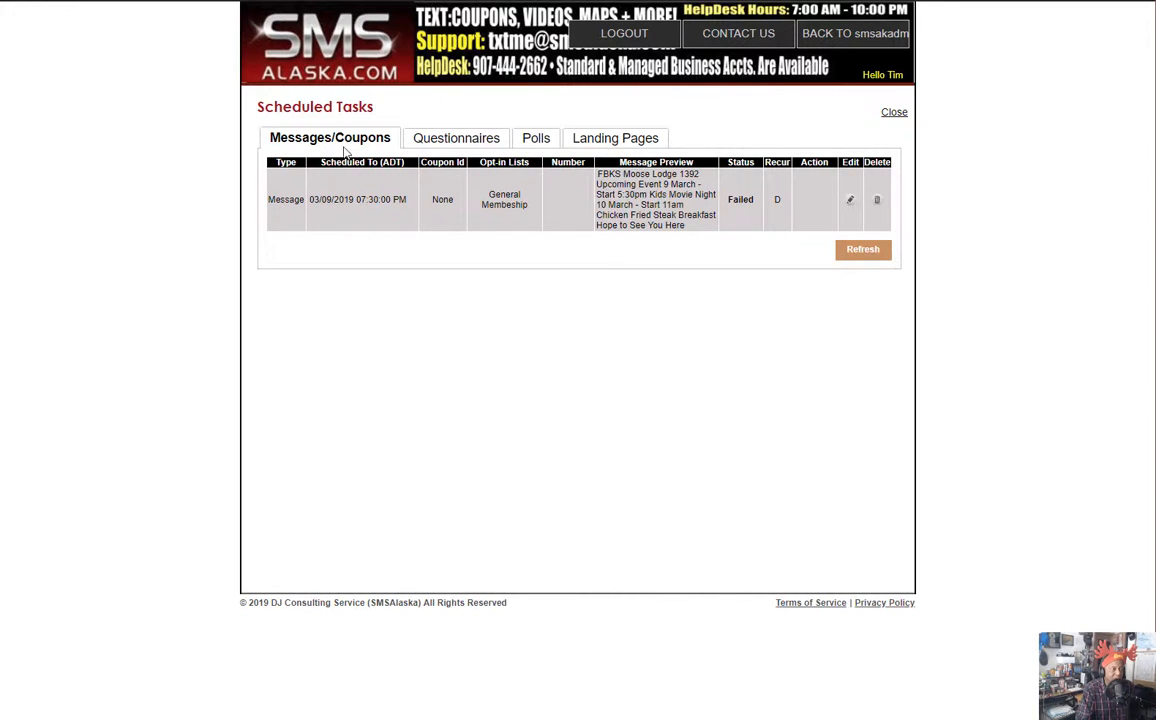
pyautogui.click(463, 146)
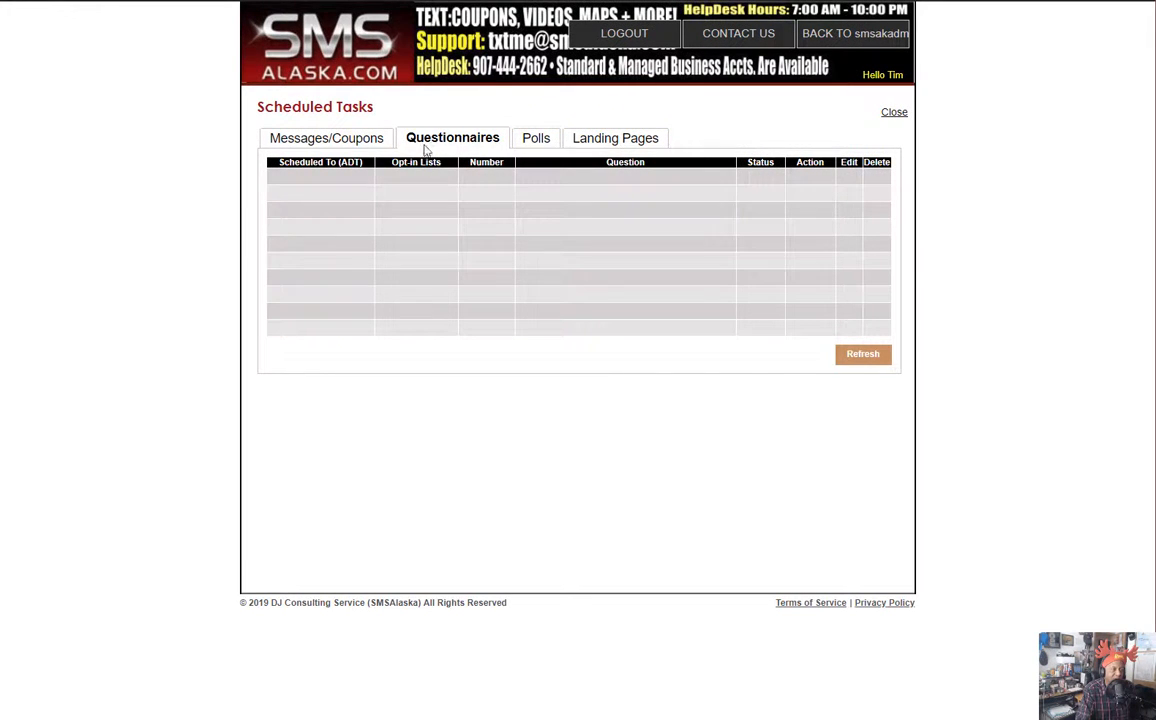
pyautogui.click(352, 146)
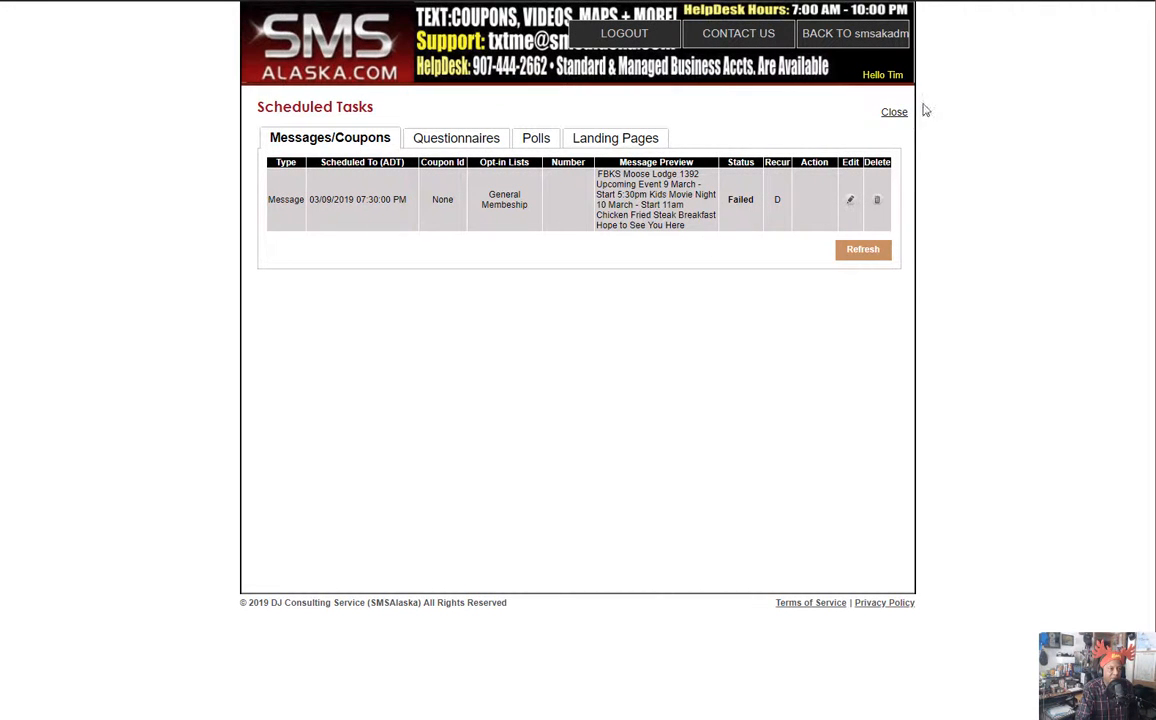
pyautogui.click(895, 115)
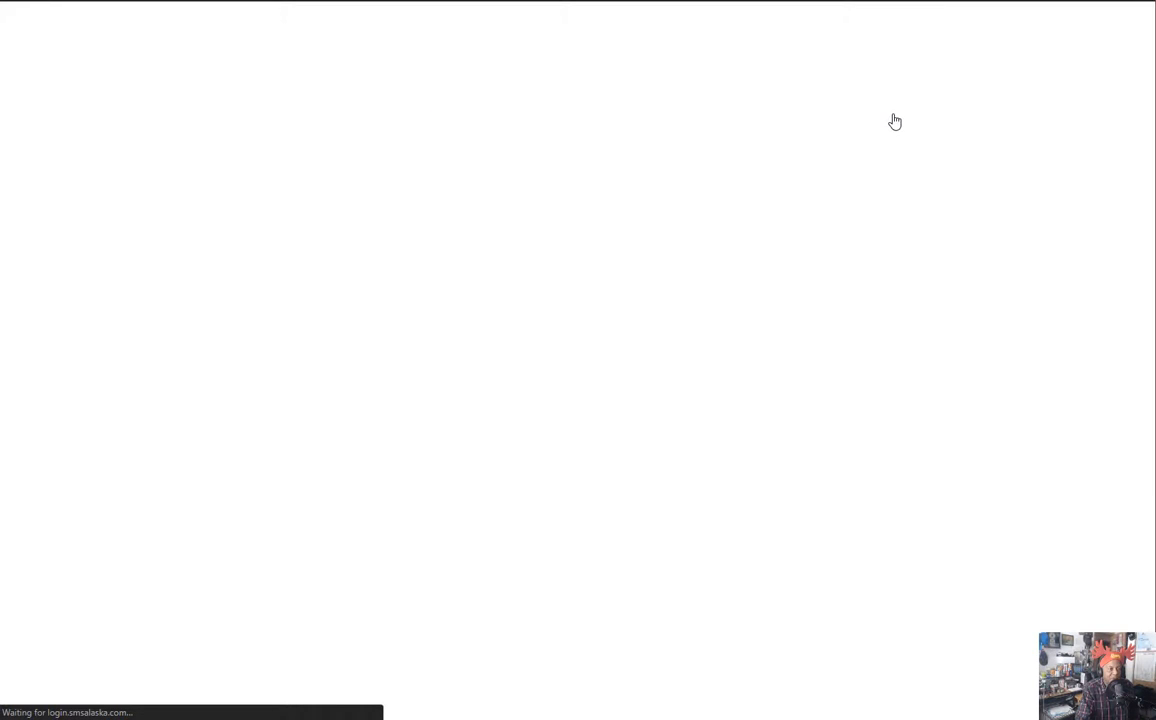
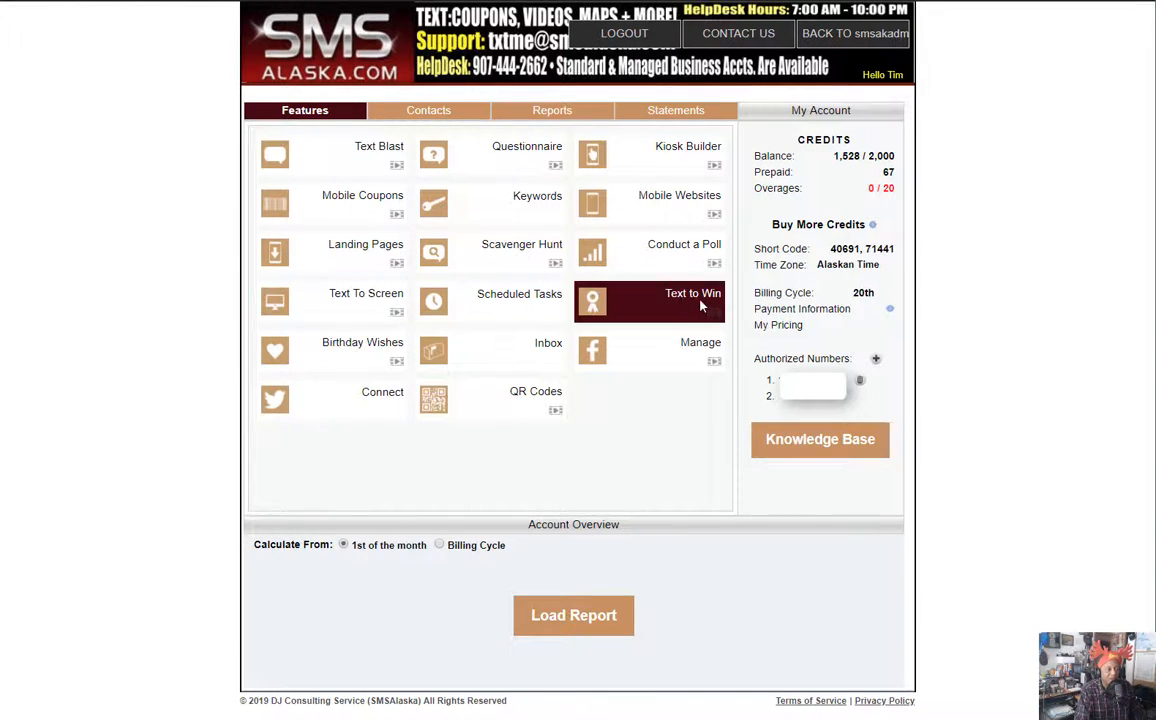
# Preview the Quick Join kiosk in landscape and go to its mobile number entry screen via Join The Program.
pyautogui.click(703, 151)
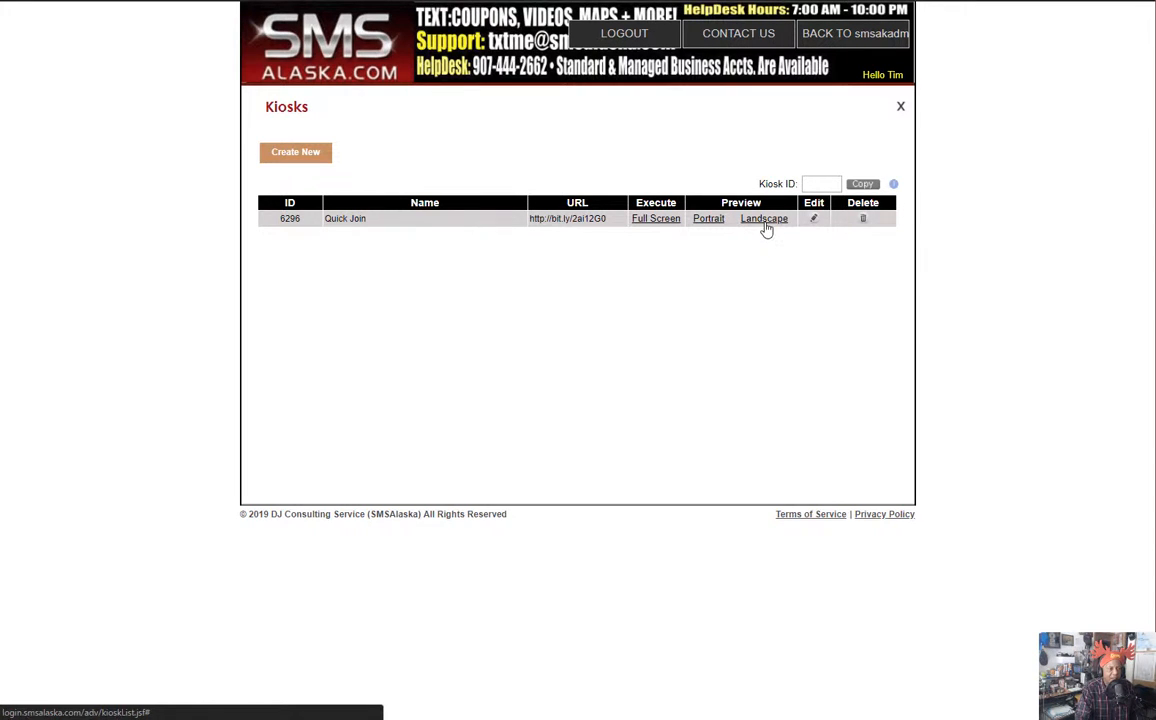
pyautogui.click(765, 222)
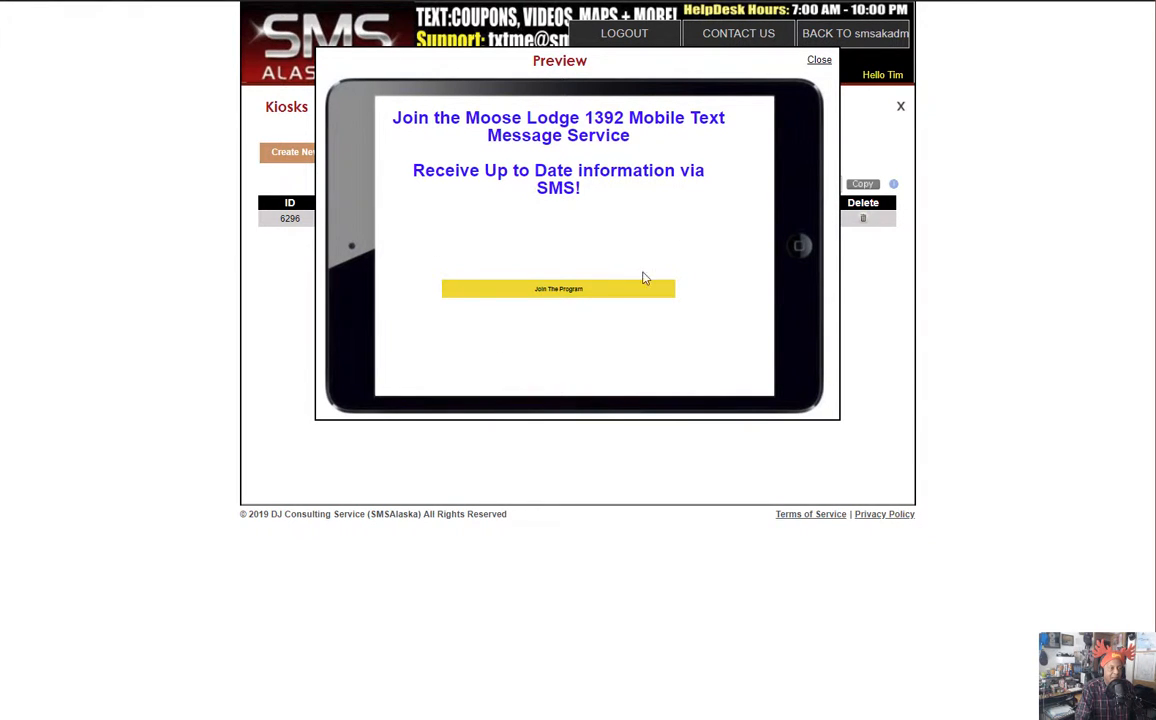
pyautogui.click(566, 291)
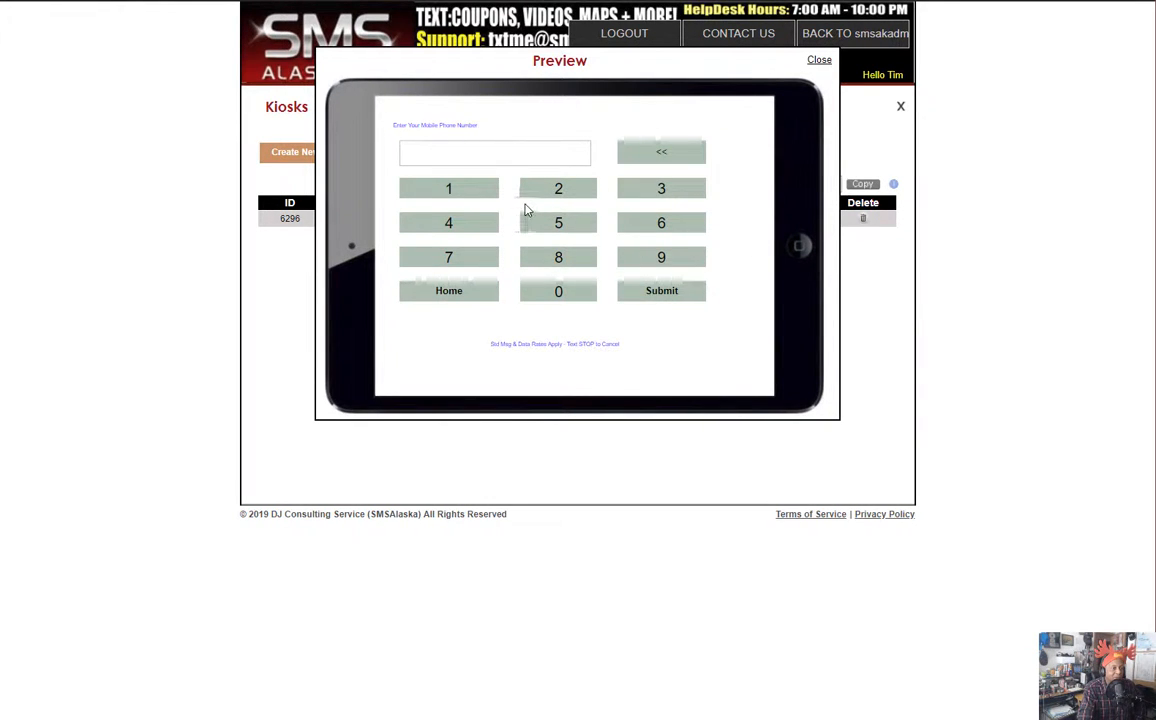
# Enter the mobile phone number on the kiosk preview's keypad and submit it.
pyautogui.click(661, 261)
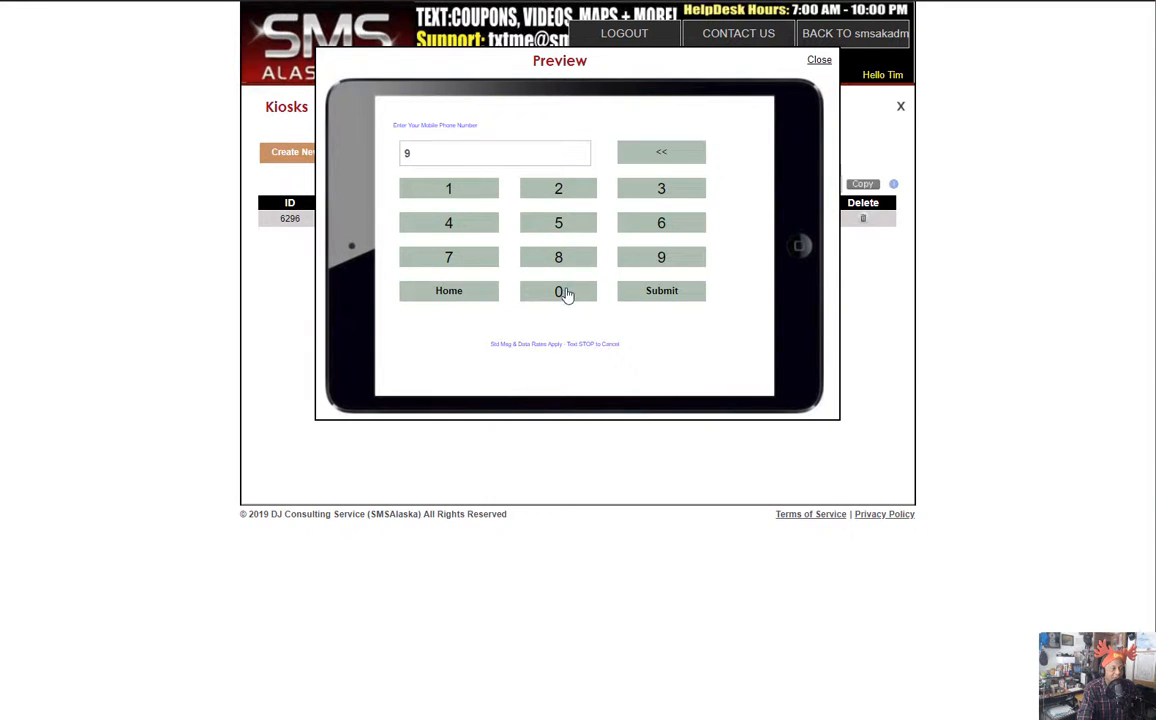
pyautogui.click(566, 294)
pyautogui.click(450, 263)
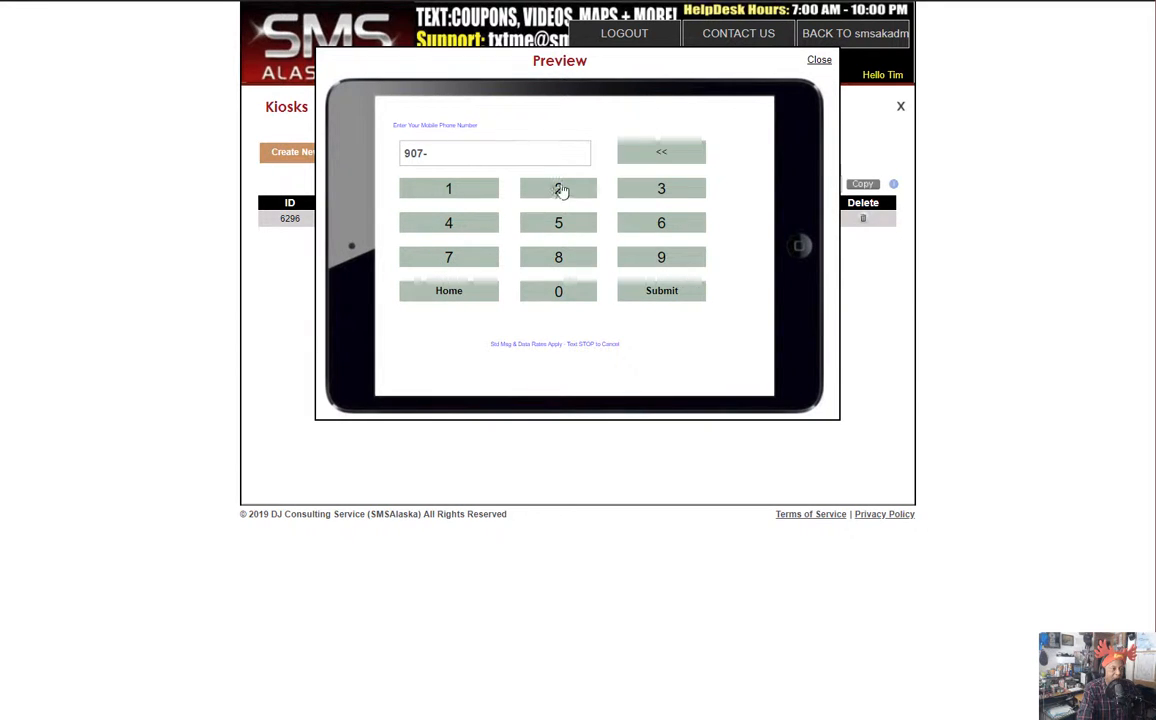
pyautogui.click(472, 230)
pyautogui.click(472, 230)
pyautogui.click(553, 193)
pyautogui.click(659, 223)
pyautogui.click(659, 223)
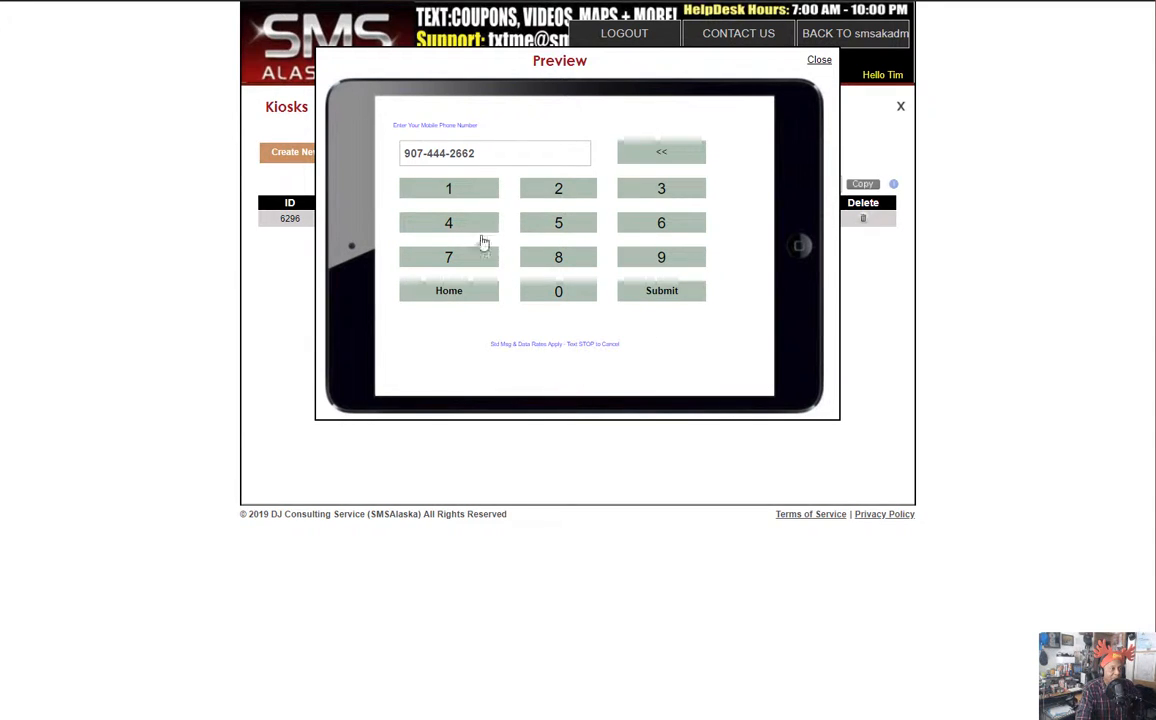
pyautogui.click(662, 292)
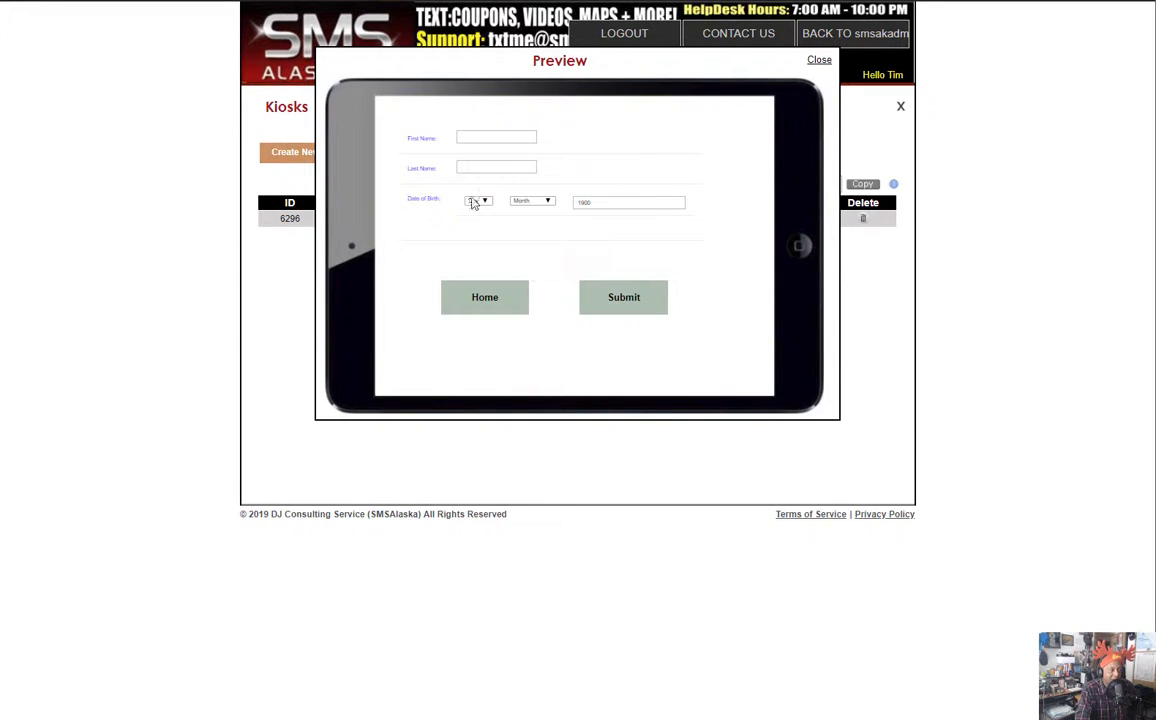
# Submit the kiosk's name and birth date form blank, return to its start screen, and close the preview and the Kiosks page.
pyautogui.click(636, 300)
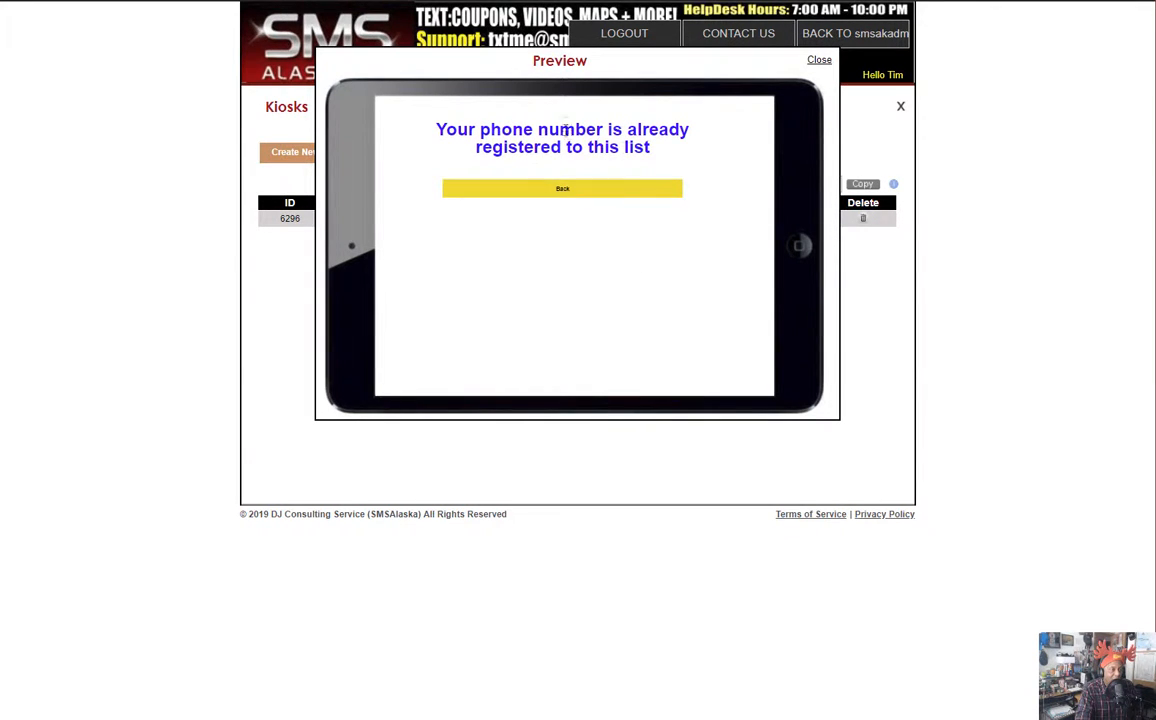
pyautogui.click(570, 192)
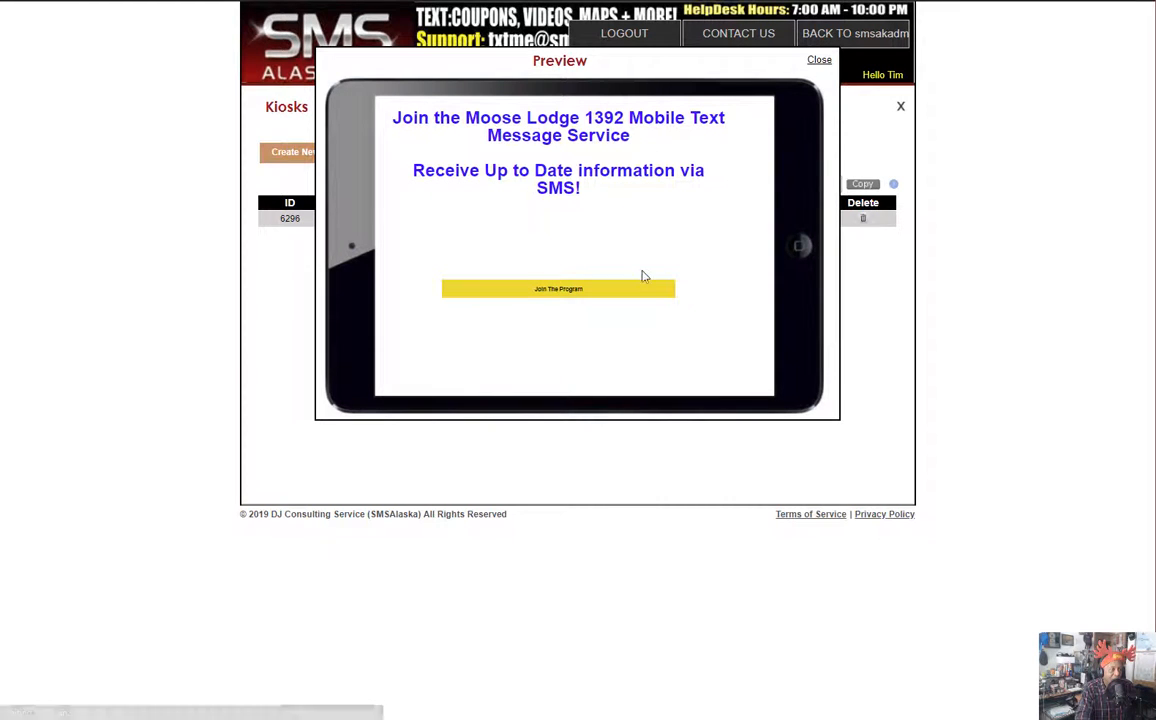
pyautogui.click(819, 60)
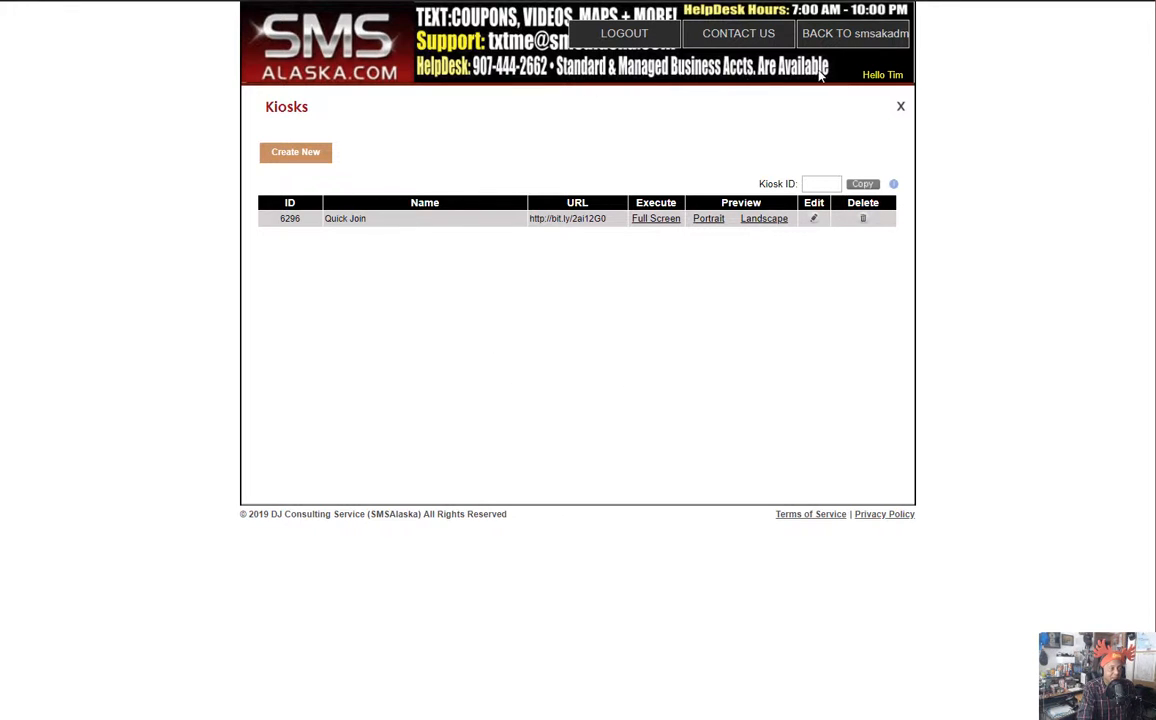
pyautogui.click(902, 110)
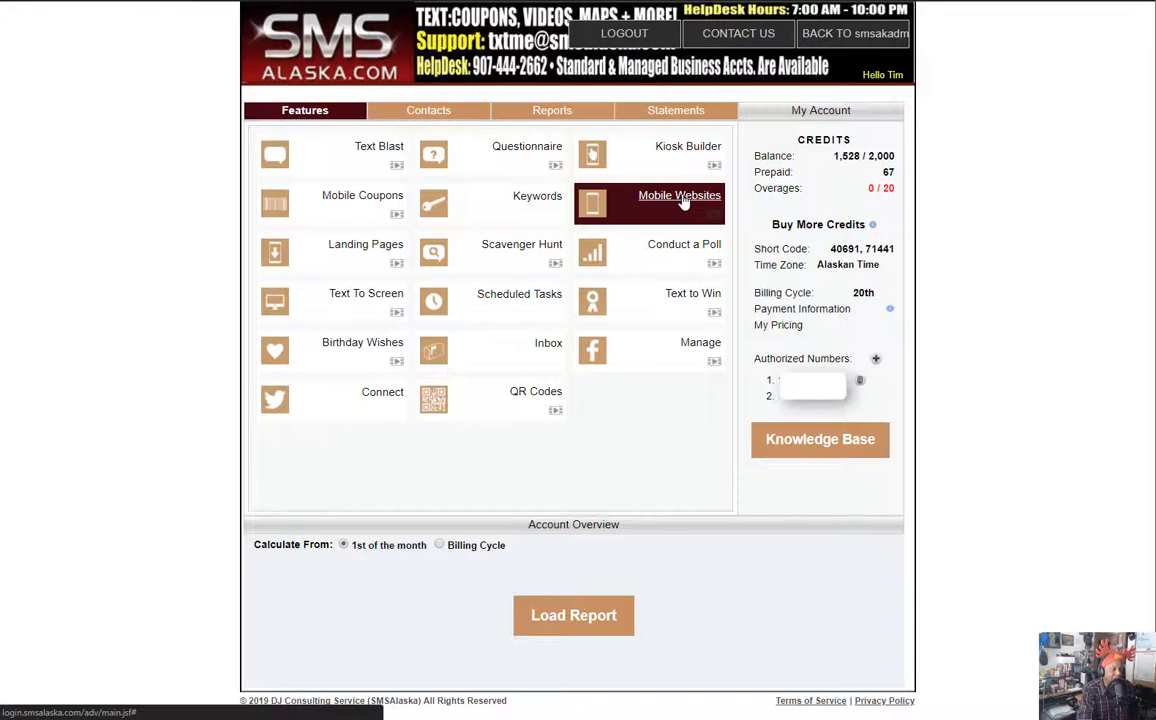
# Try creating a scavenger hunt with two blank question steps, and cancel the wizard and close the Scavenger Hunts page.
pyautogui.click(533, 251)
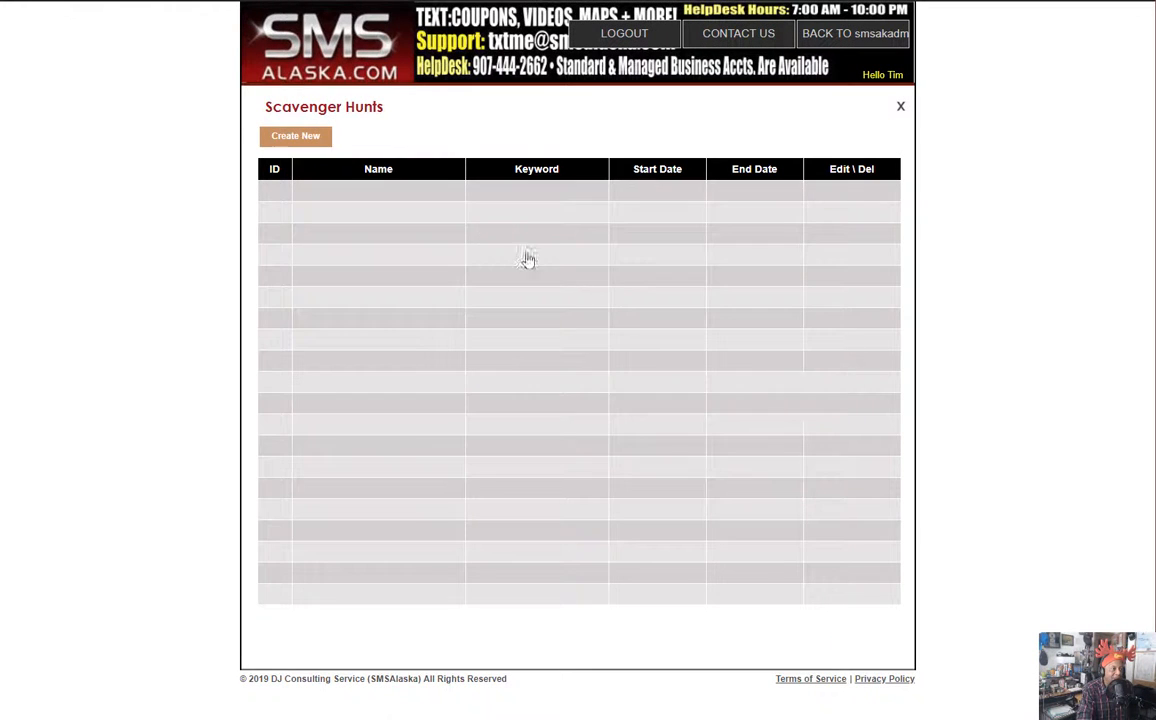
pyautogui.click(313, 143)
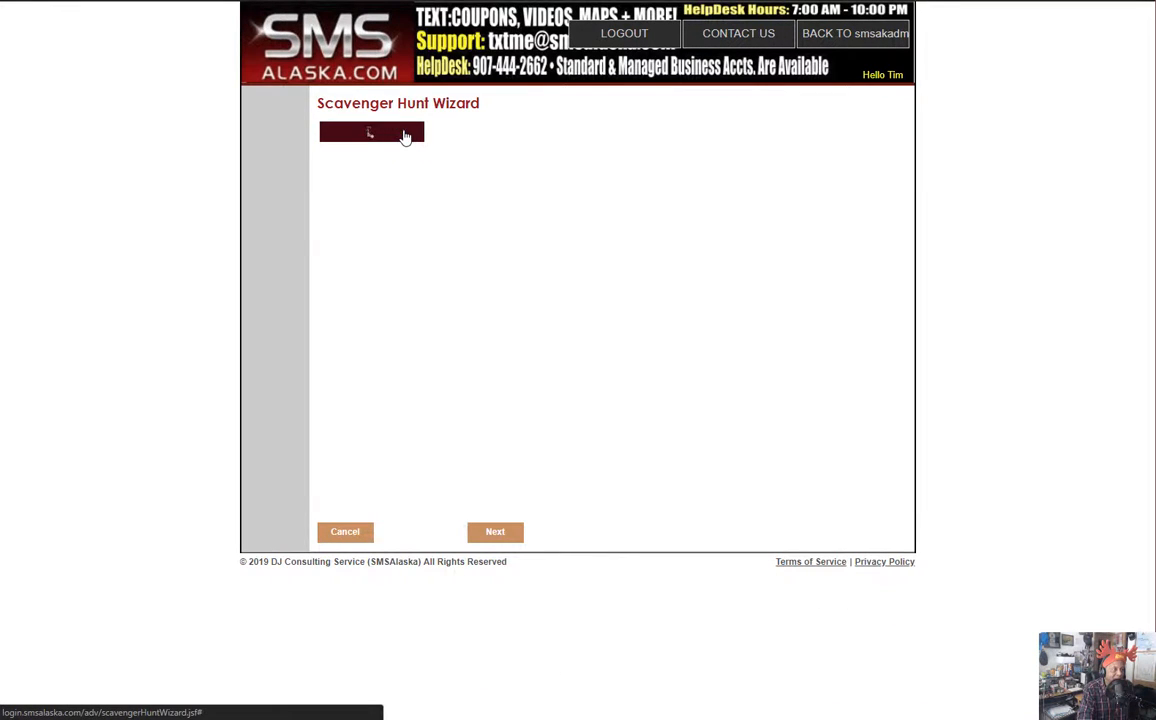
pyautogui.click(405, 137)
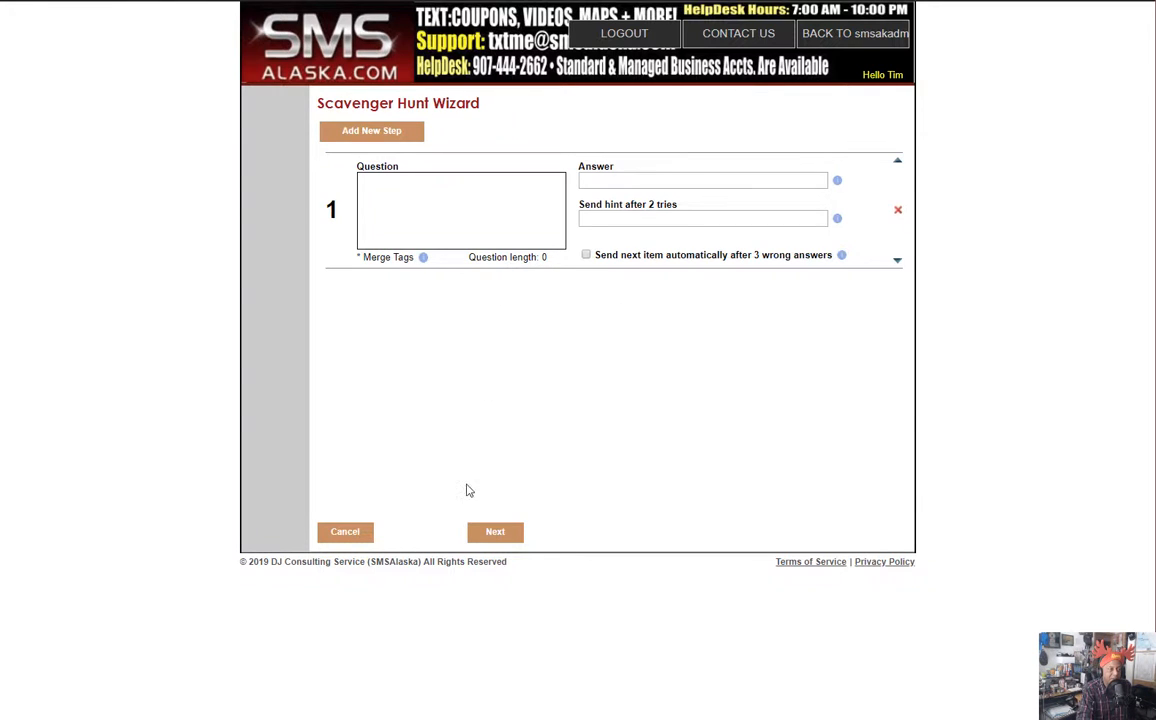
pyautogui.click(381, 132)
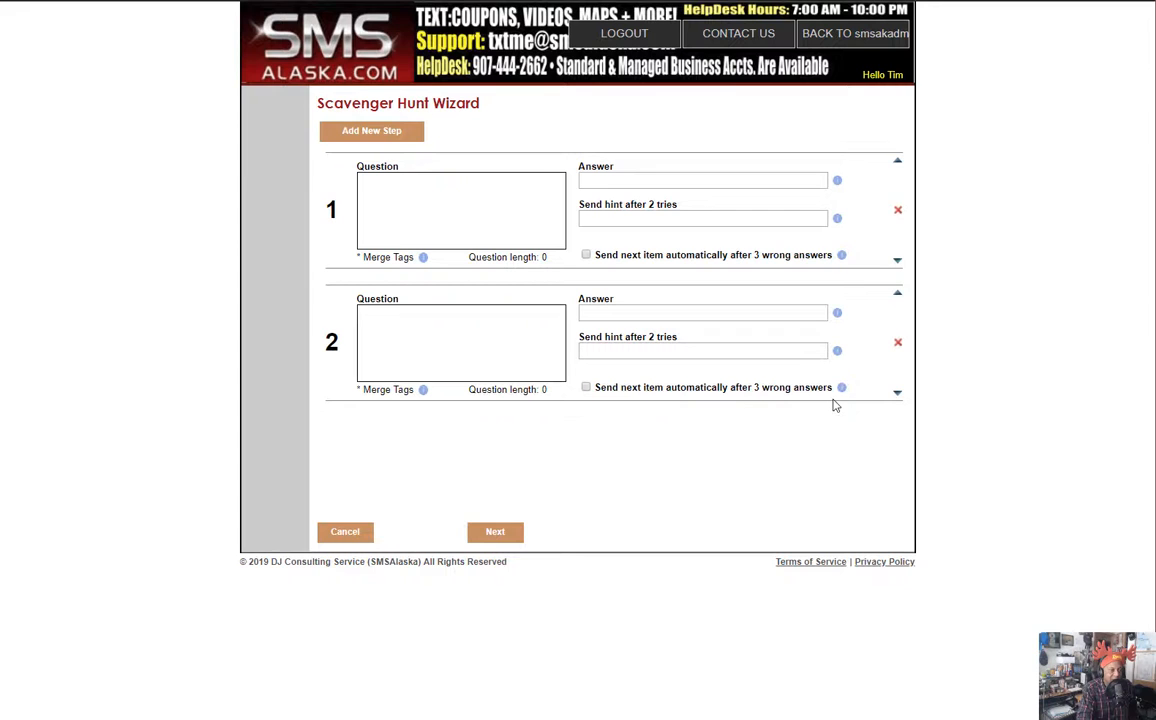
pyautogui.click(344, 534)
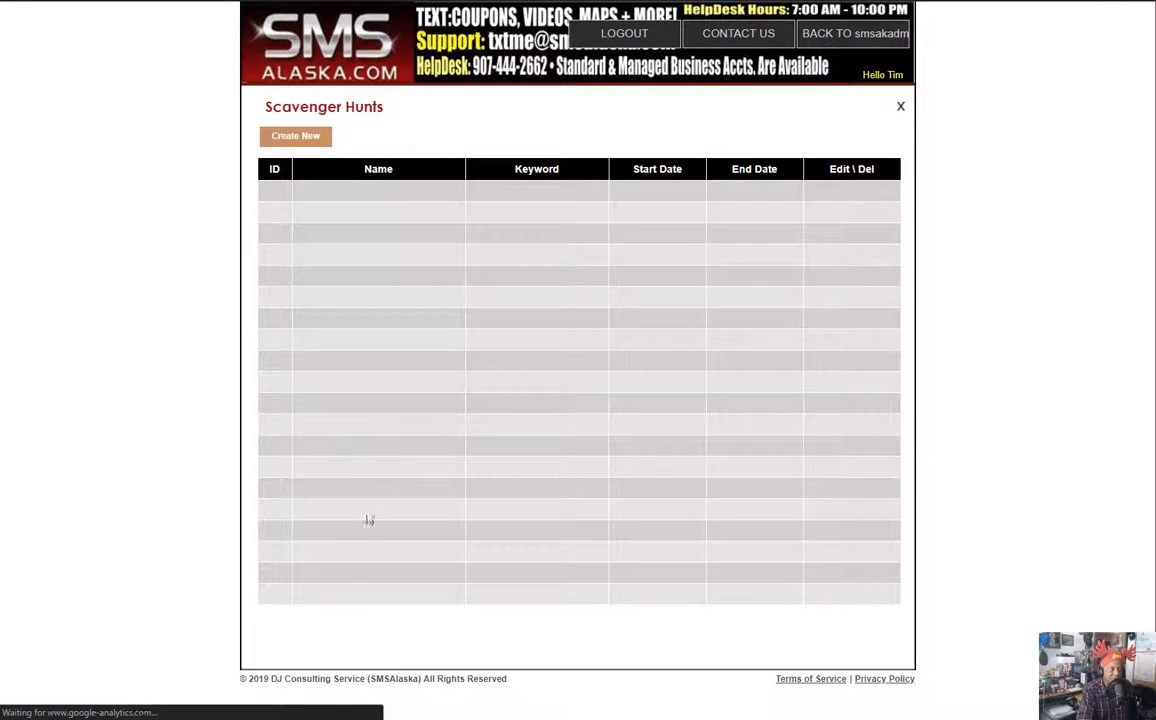
pyautogui.click(900, 112)
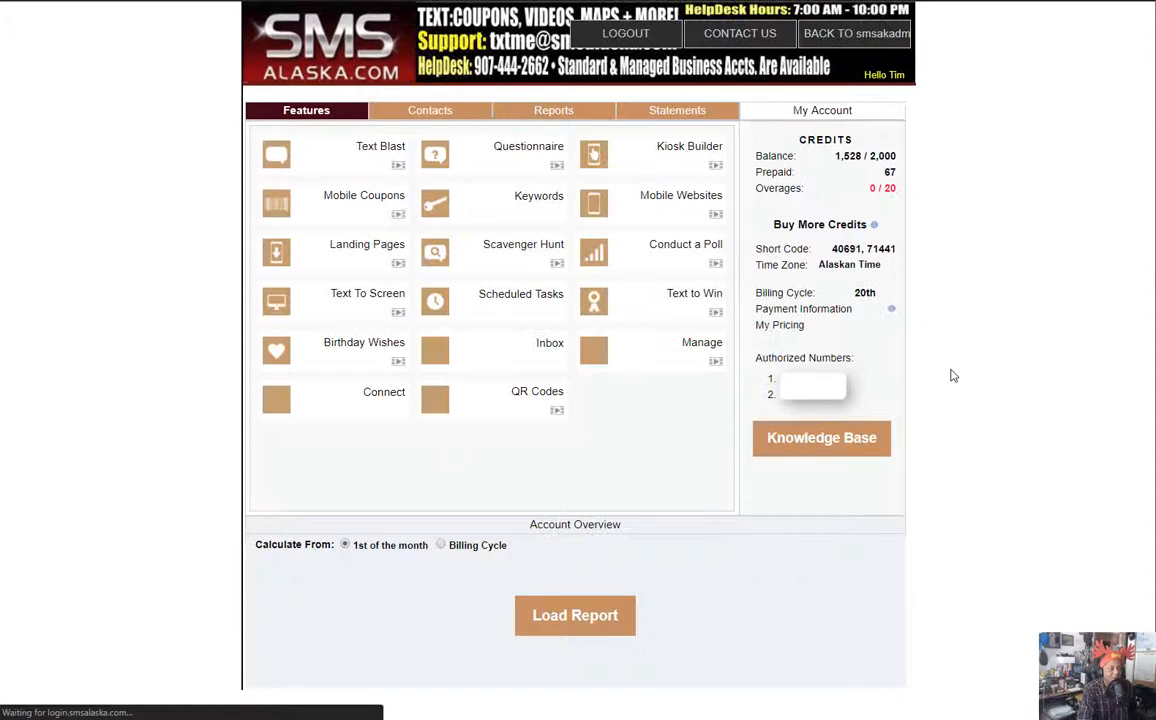